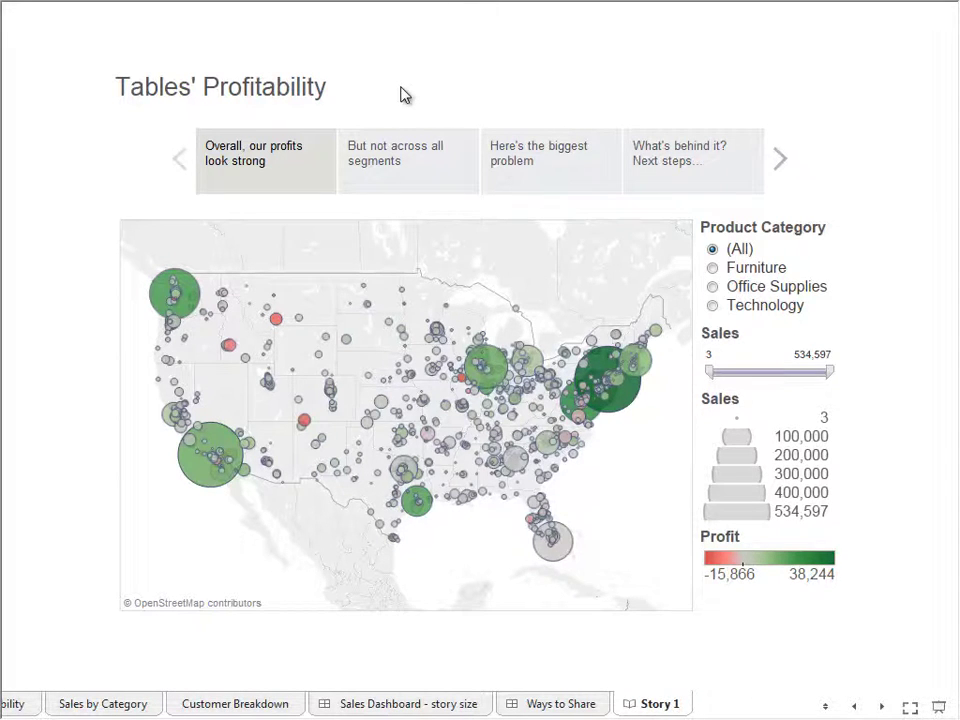
- Compare Office Supplies and Technology on the 'But not across all segments' map, restore Furniture, then minimize
left_click(400, 153)
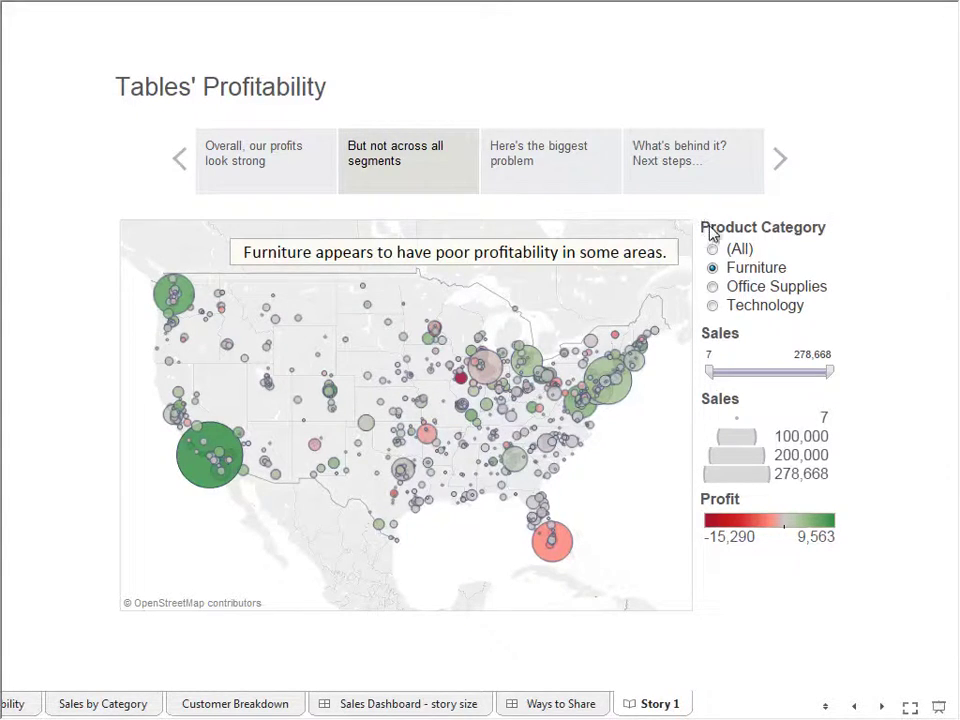
left_click(712, 288)
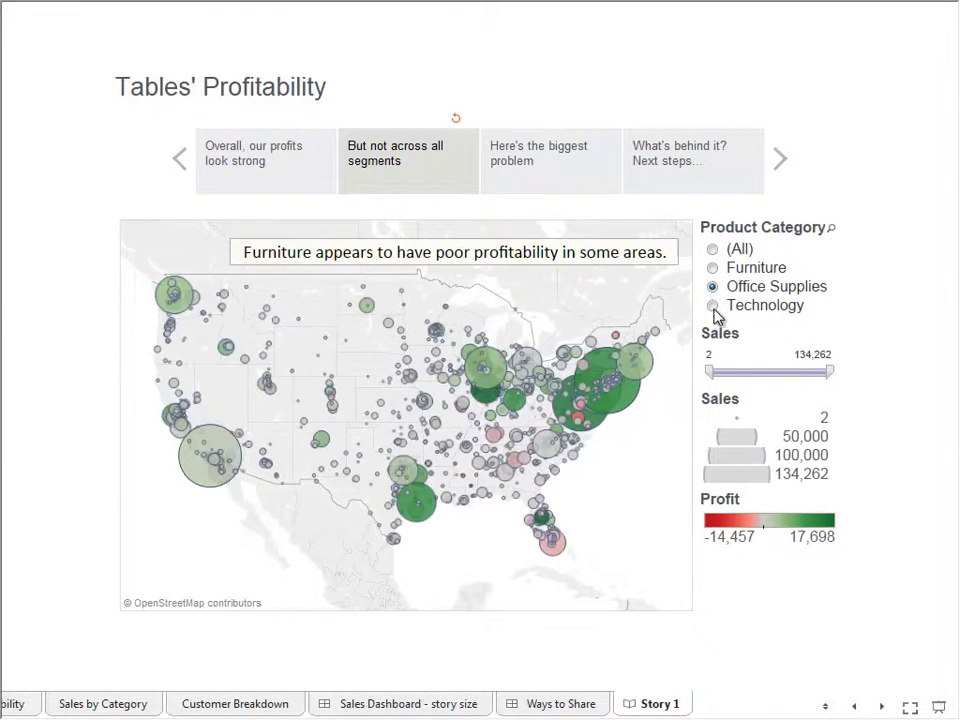
left_click(713, 307)
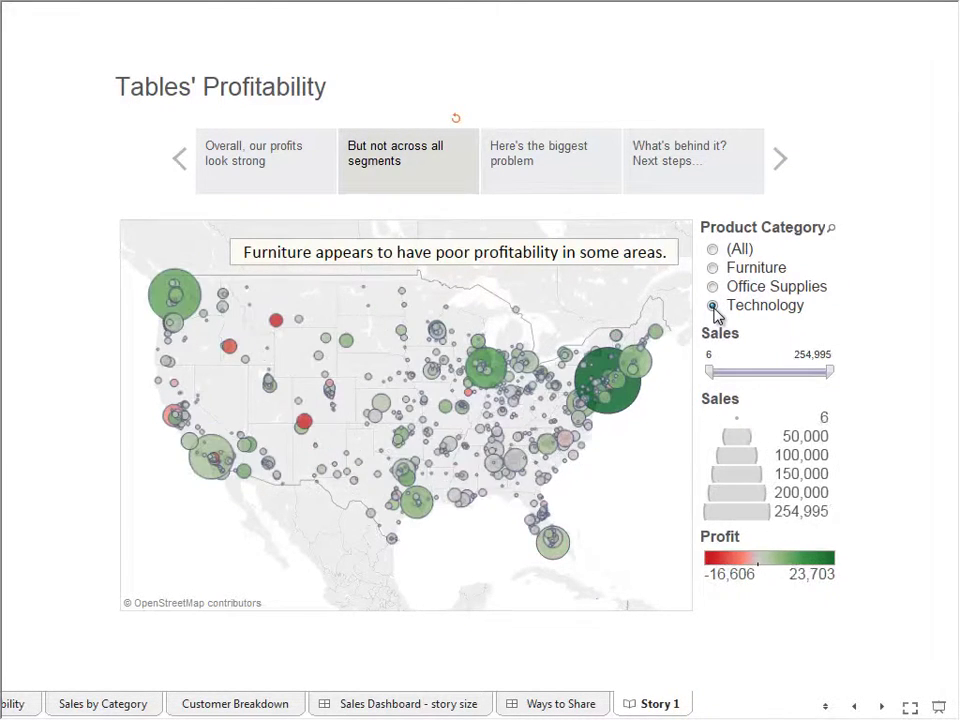
left_click(456, 118)
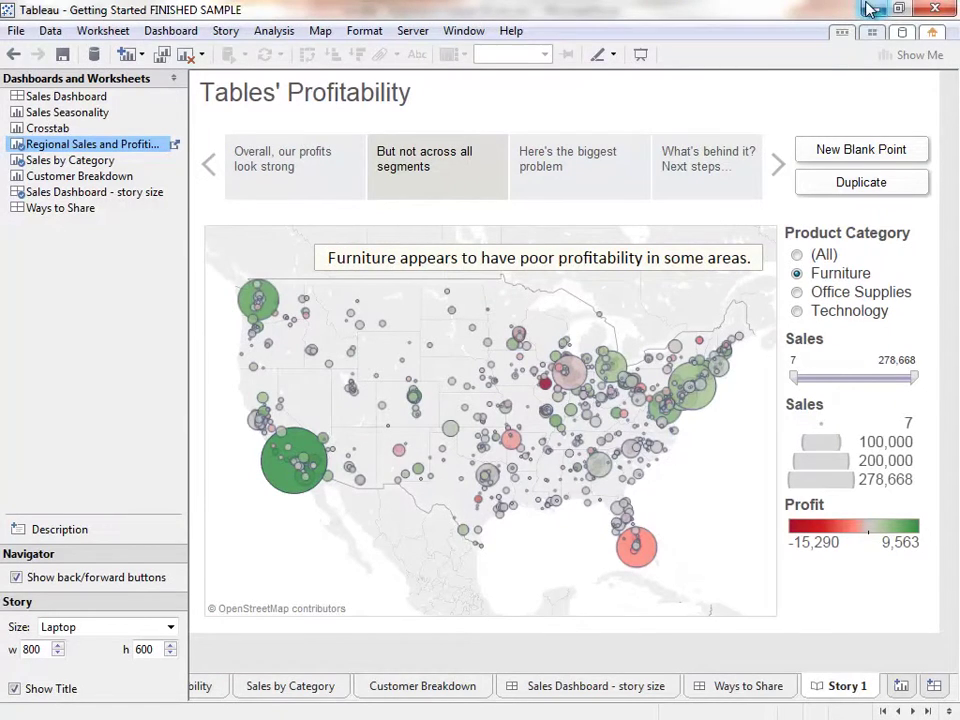
left_click(893, 2)
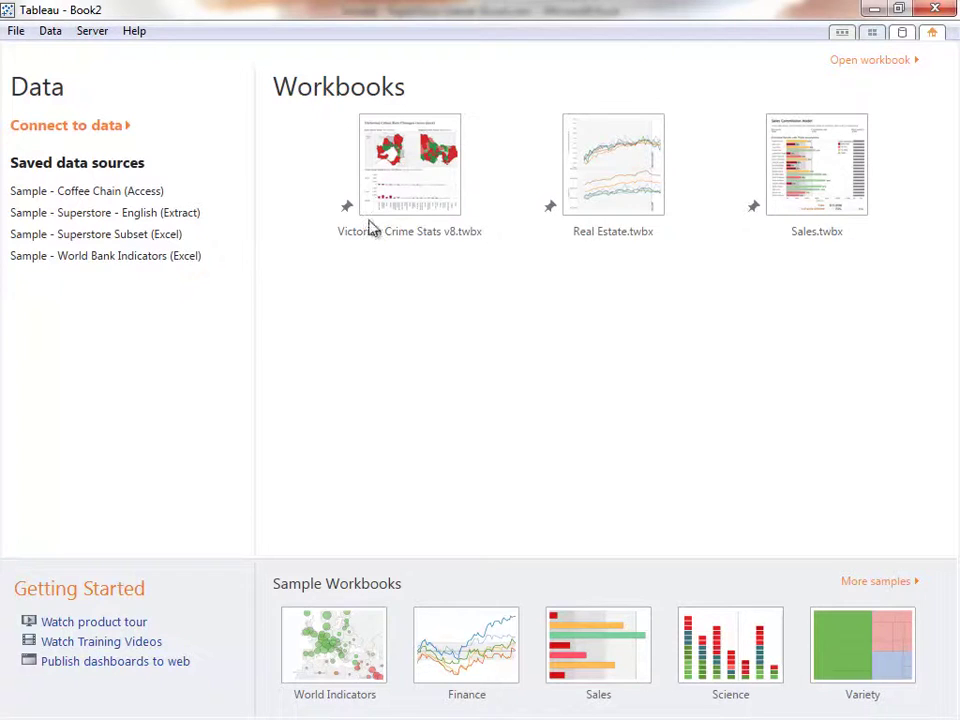
- Show the Connect list of file and server data connectors for Book2
left_click(112, 126)
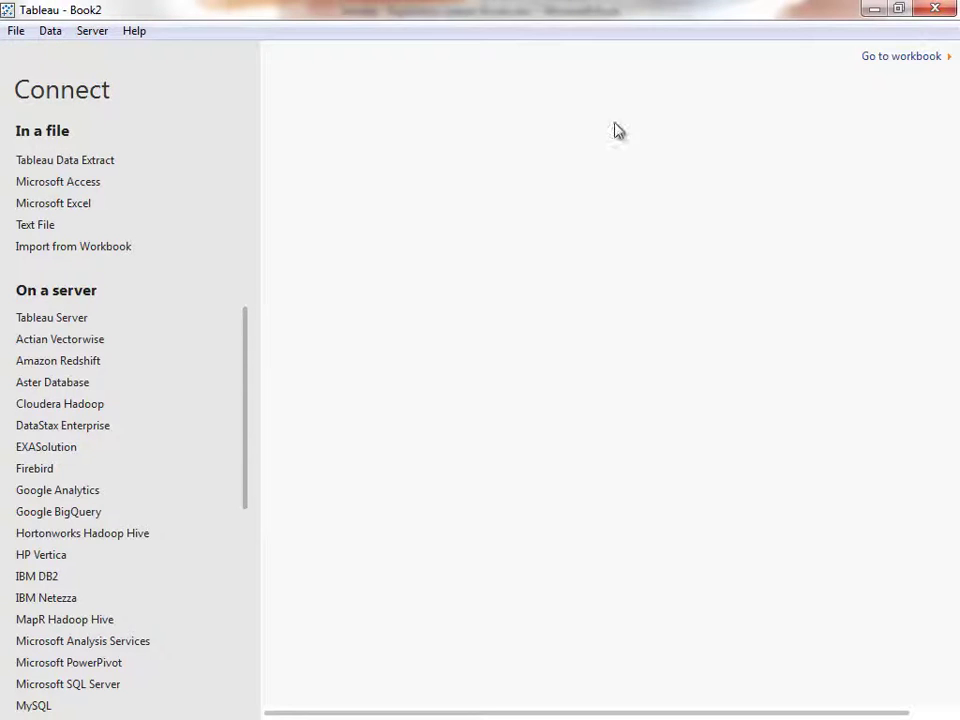
left_click(875, 9)
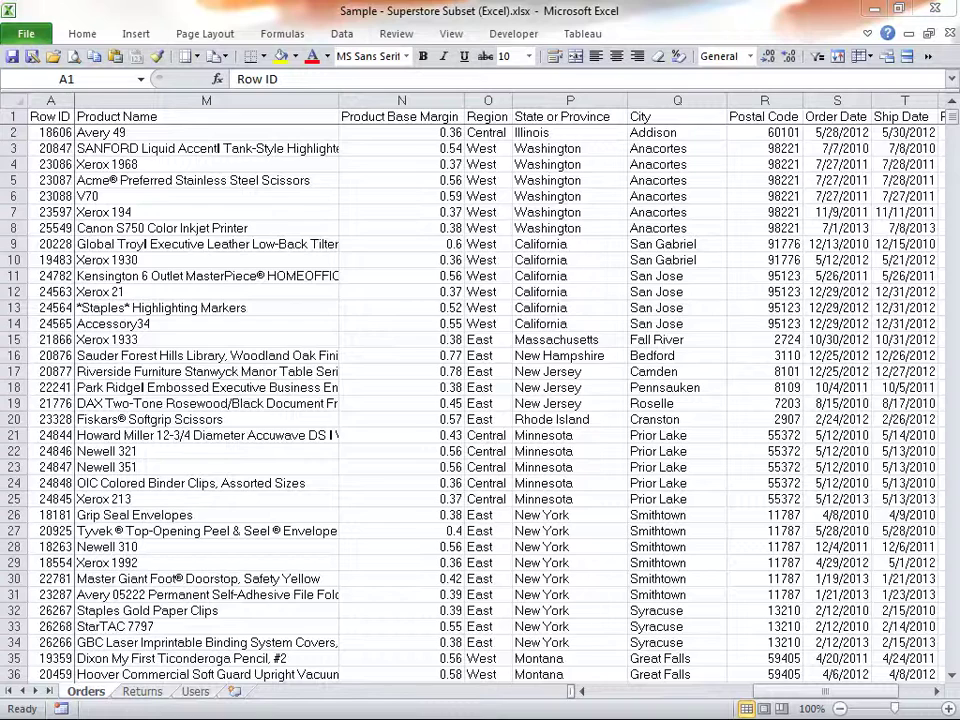
key("alt+Tab")
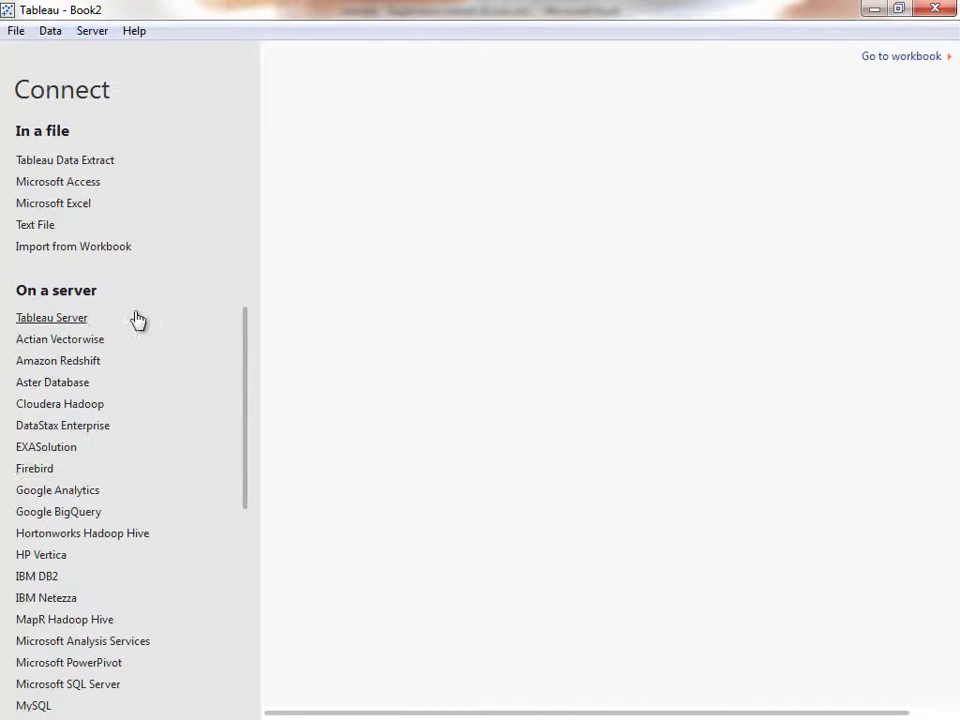
- Connect to the Excel file Sample - Superstore Subset (Excel).xlsx
left_click(104, 208)
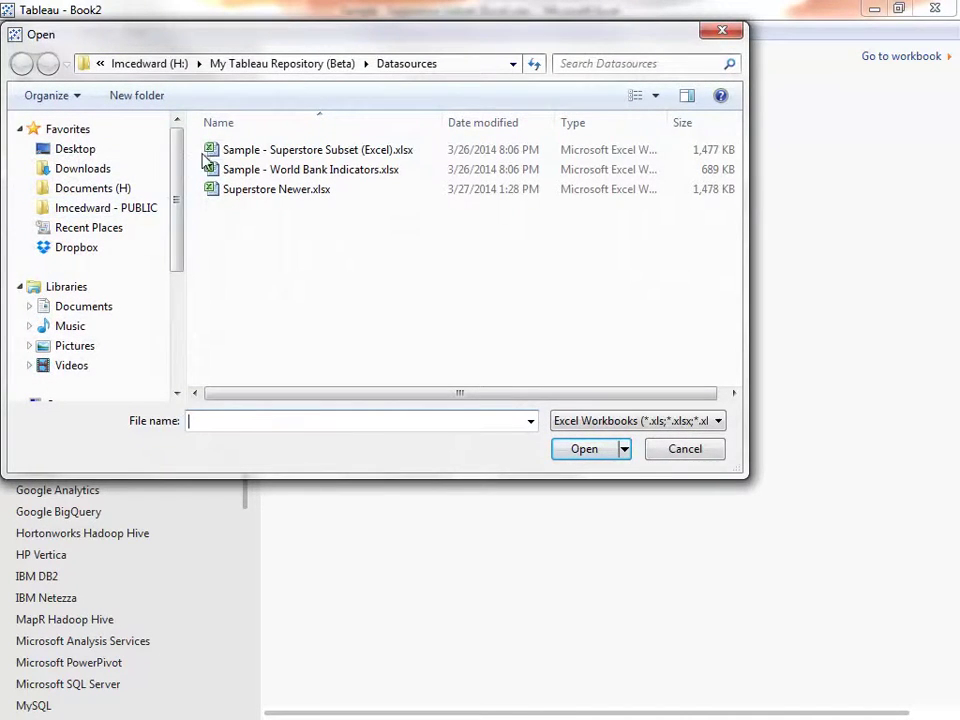
double_click(308, 150)
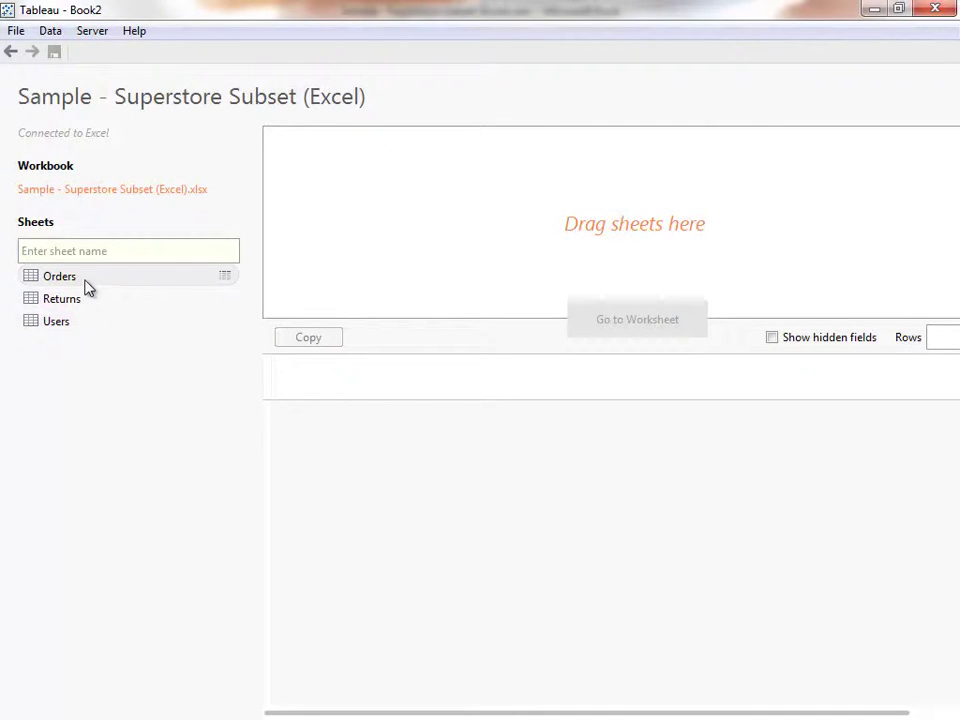
- Add the Orders sheet to the canvas and join Returns, inspecting its Order ID left join
left_click_drag(86, 288, 477, 220)
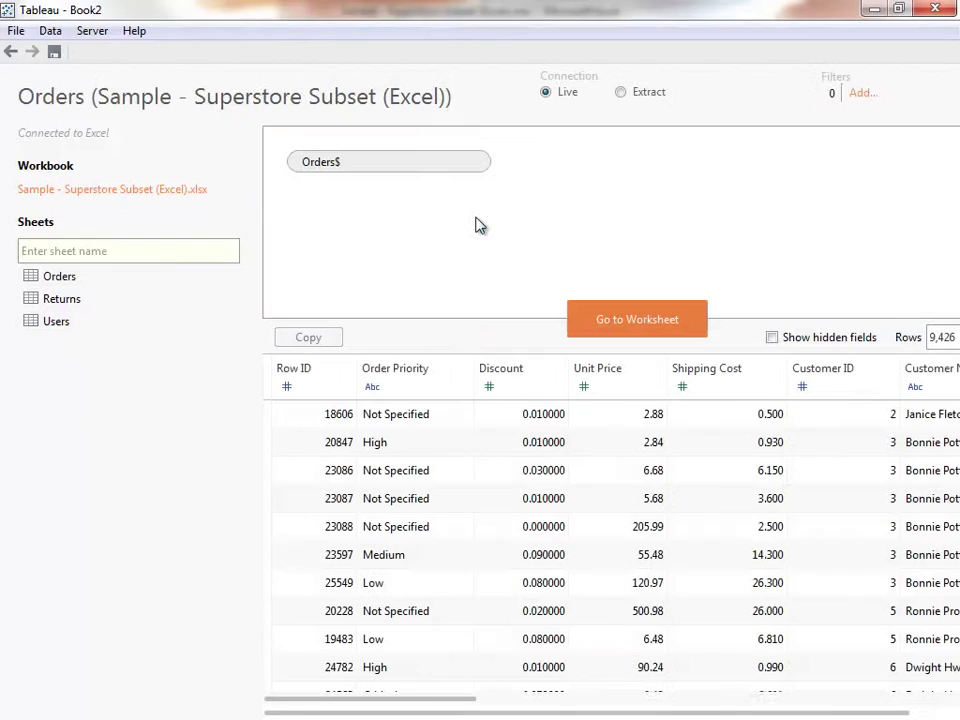
double_click(127, 309)
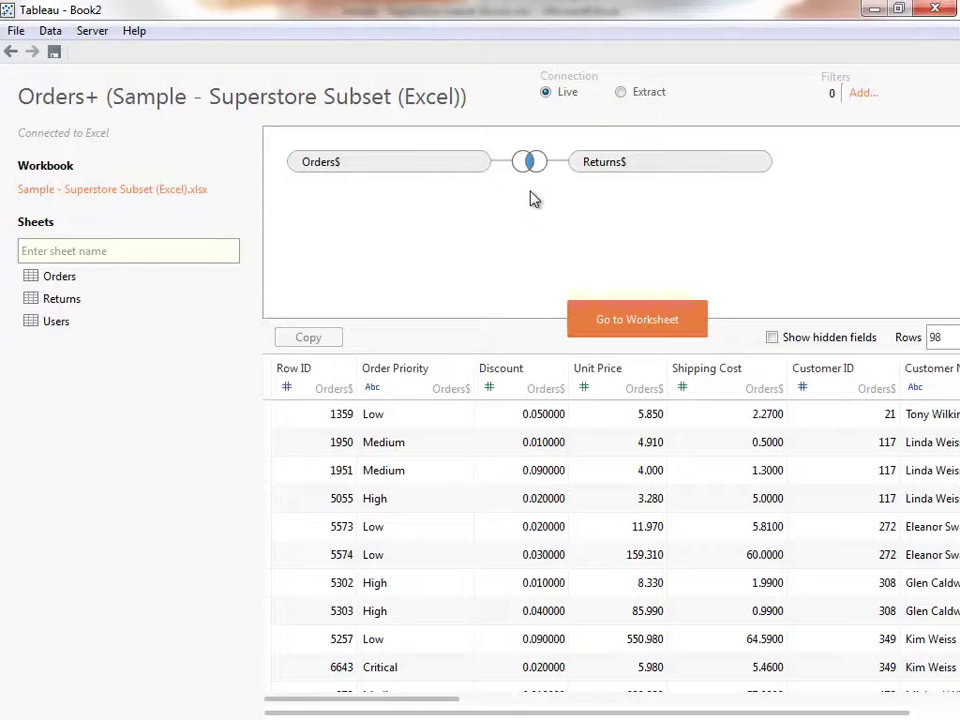
left_click(531, 165)
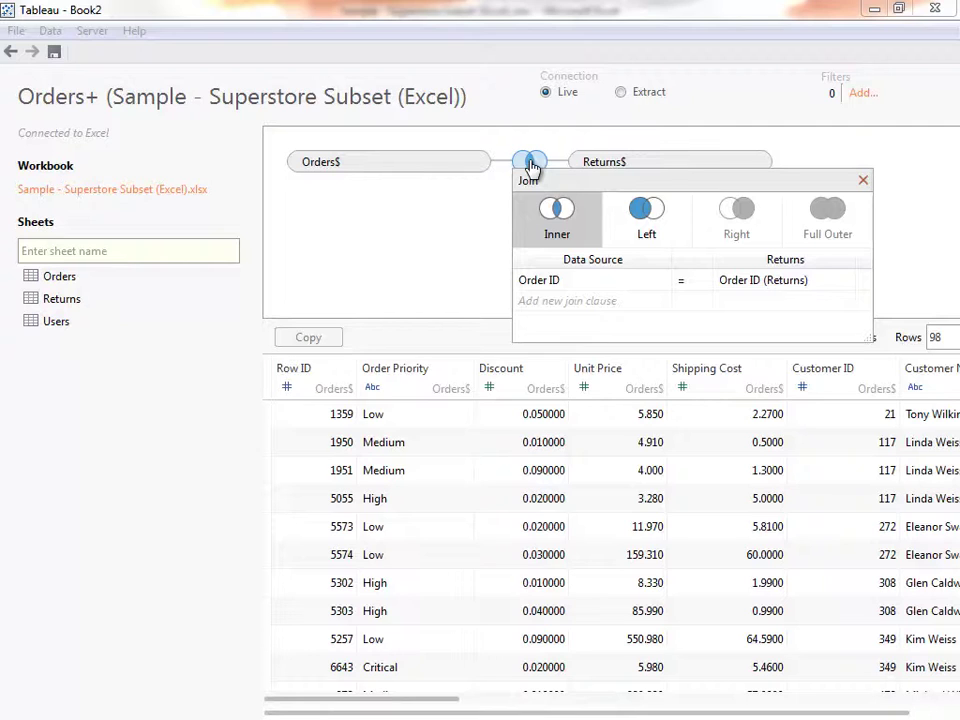
left_click(863, 183)
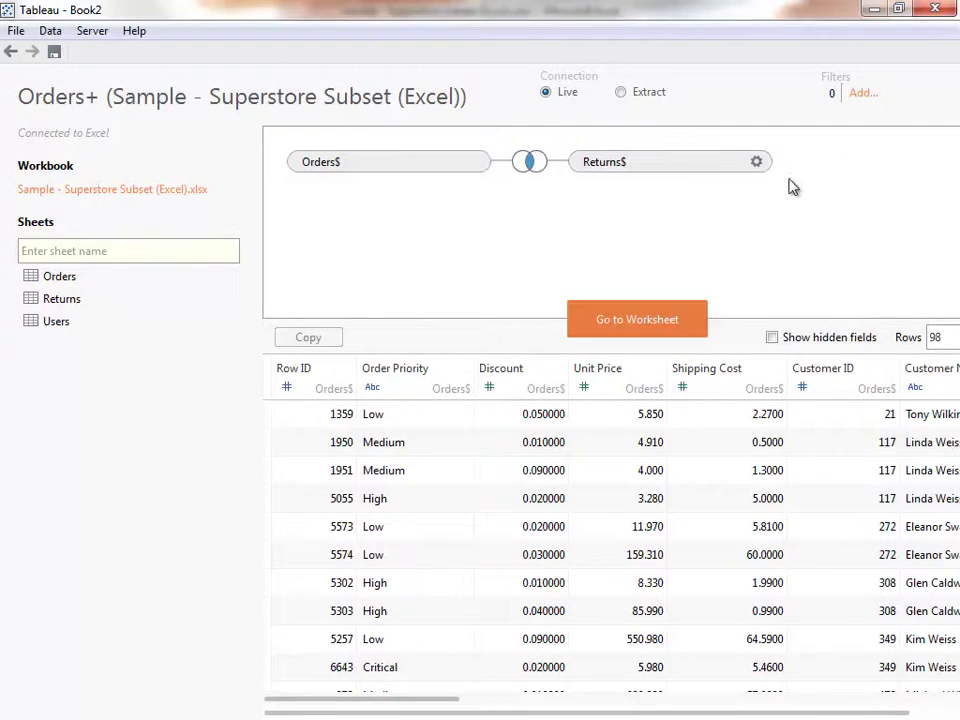
- Drop Returns from the join, make Customer ID a string, and keep the connection Live
left_click(761, 161)
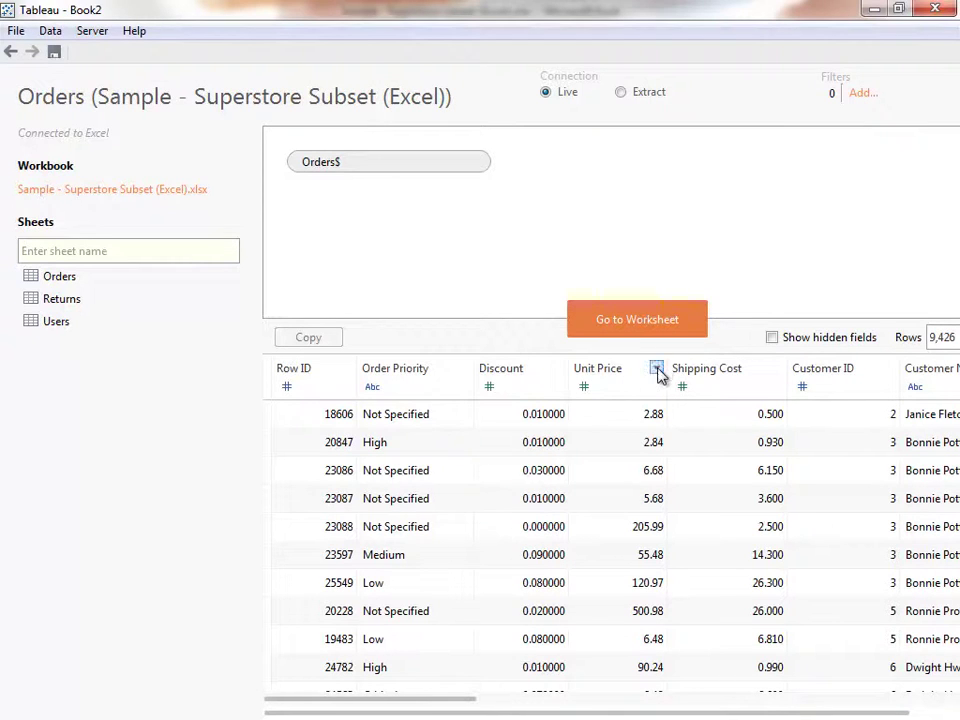
left_click(657, 369)
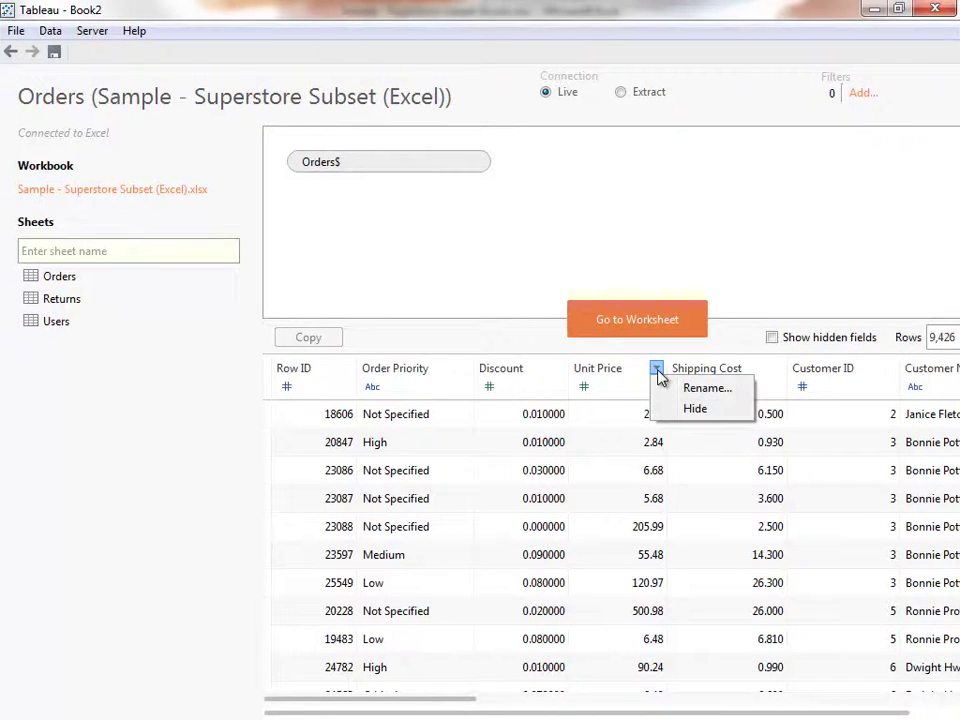
left_click(812, 394)
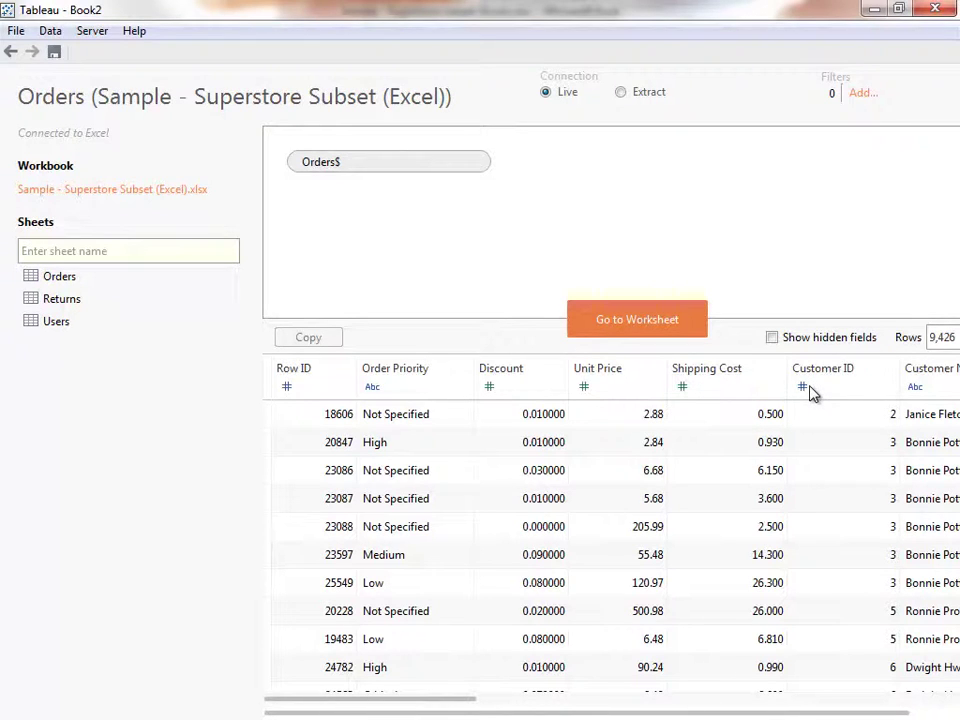
left_click(805, 390)
left_click(830, 490)
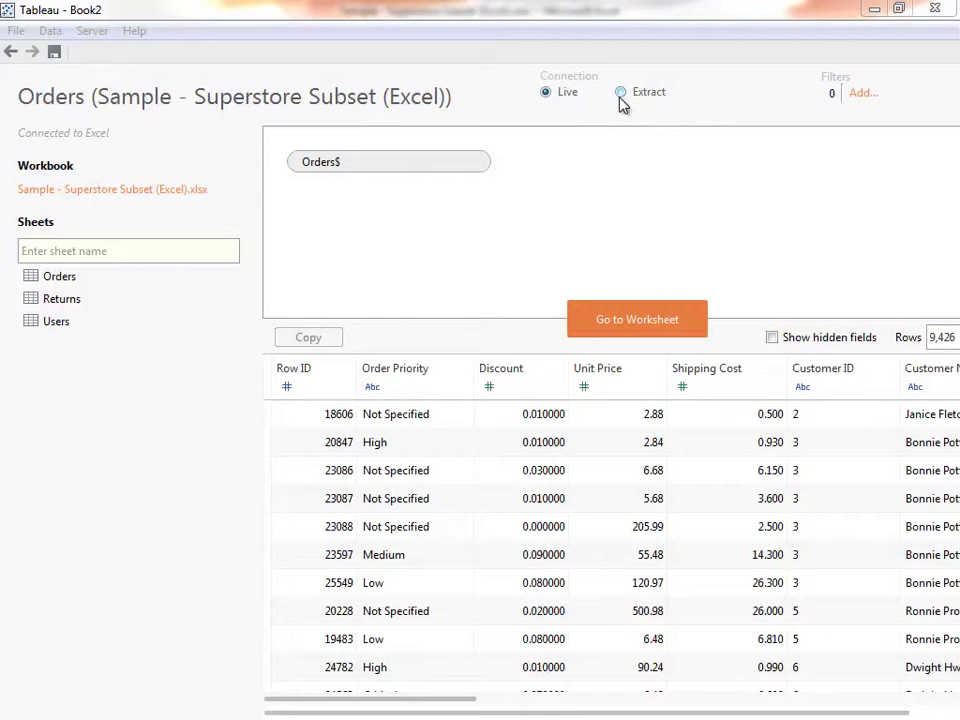
left_click(618, 99)
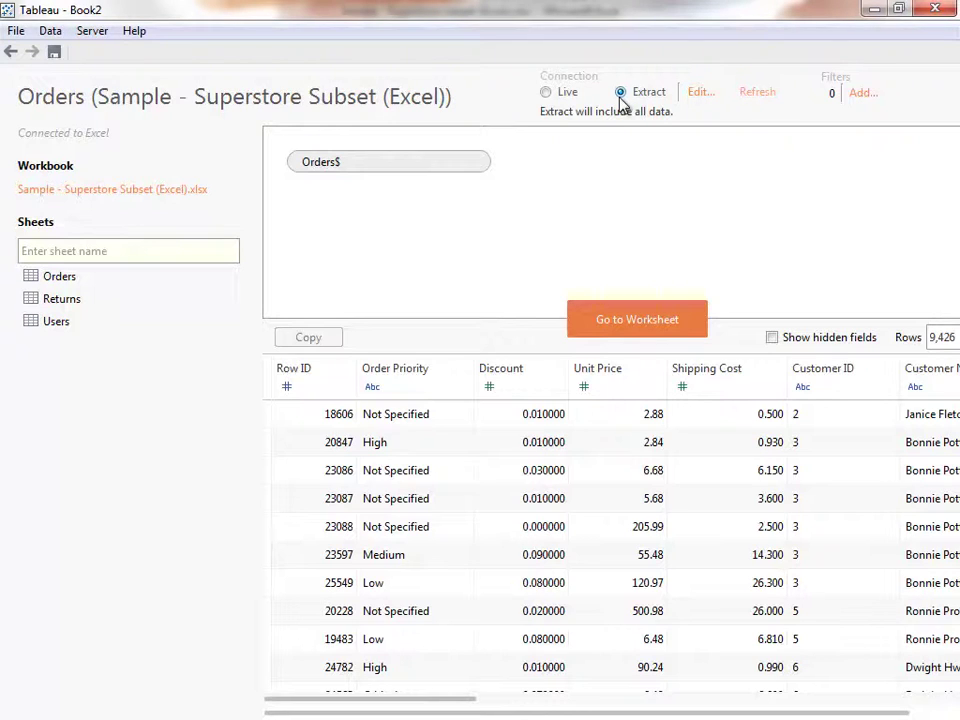
left_click(545, 92)
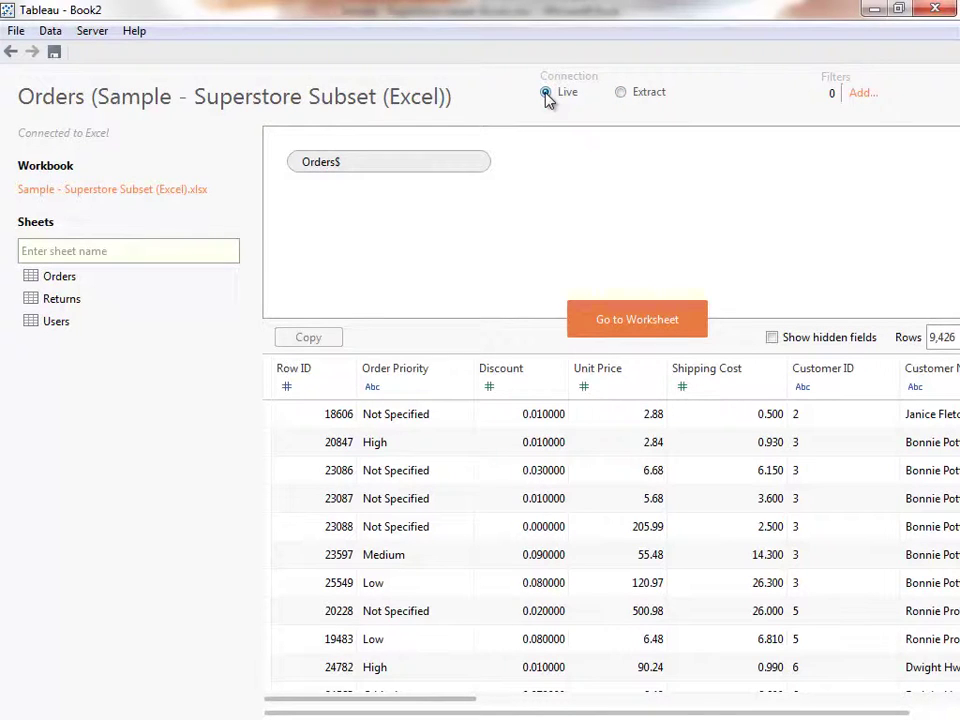
- On Sheet 1, bar Quantity ordered new by Product Category and Customer Segment, split and coloured by Region
left_click(601, 319)
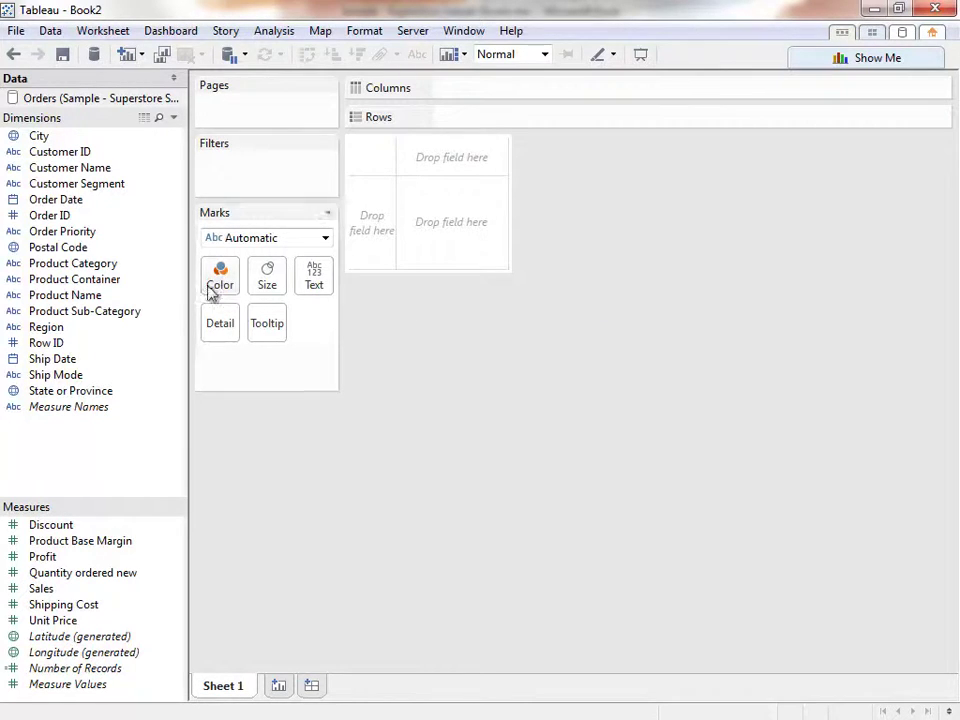
left_click_drag(125, 266, 464, 122)
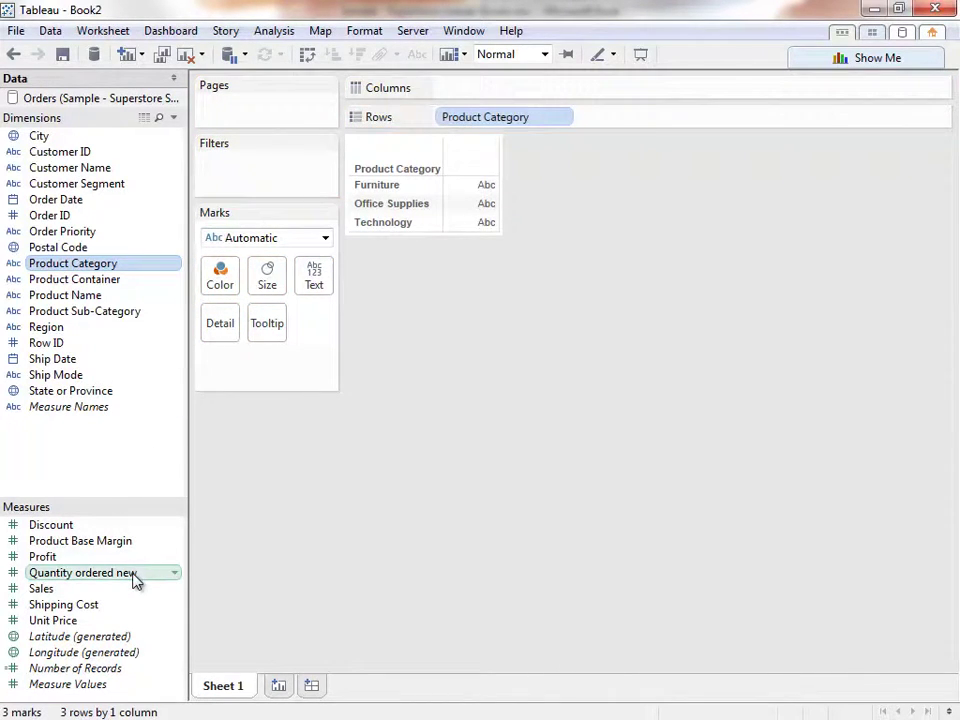
left_click_drag(137, 576, 476, 104)
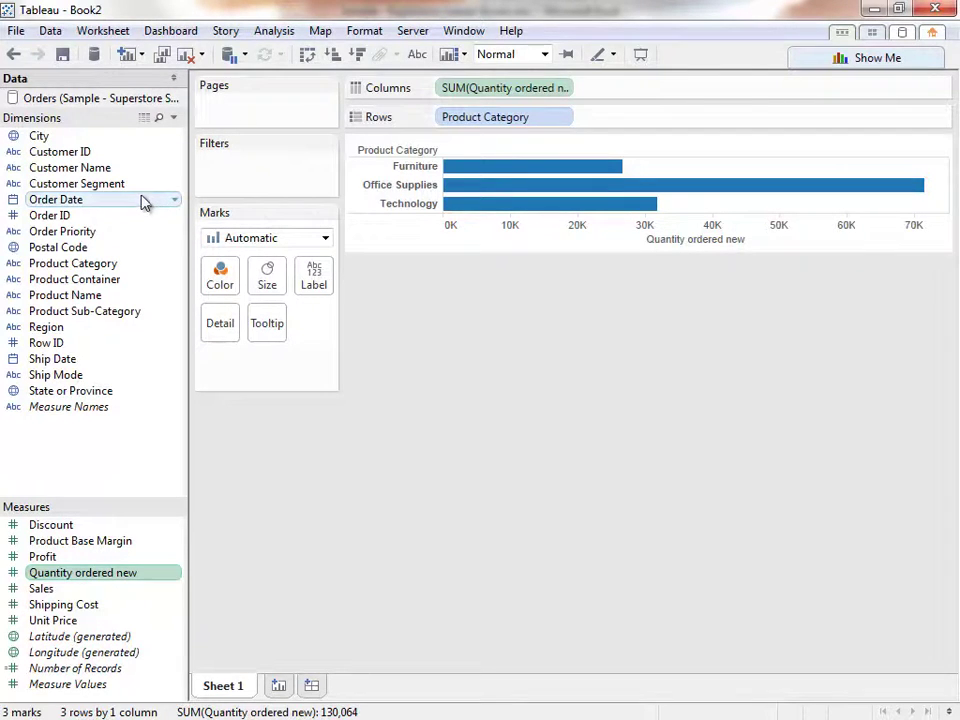
left_click_drag(141, 190, 618, 120)
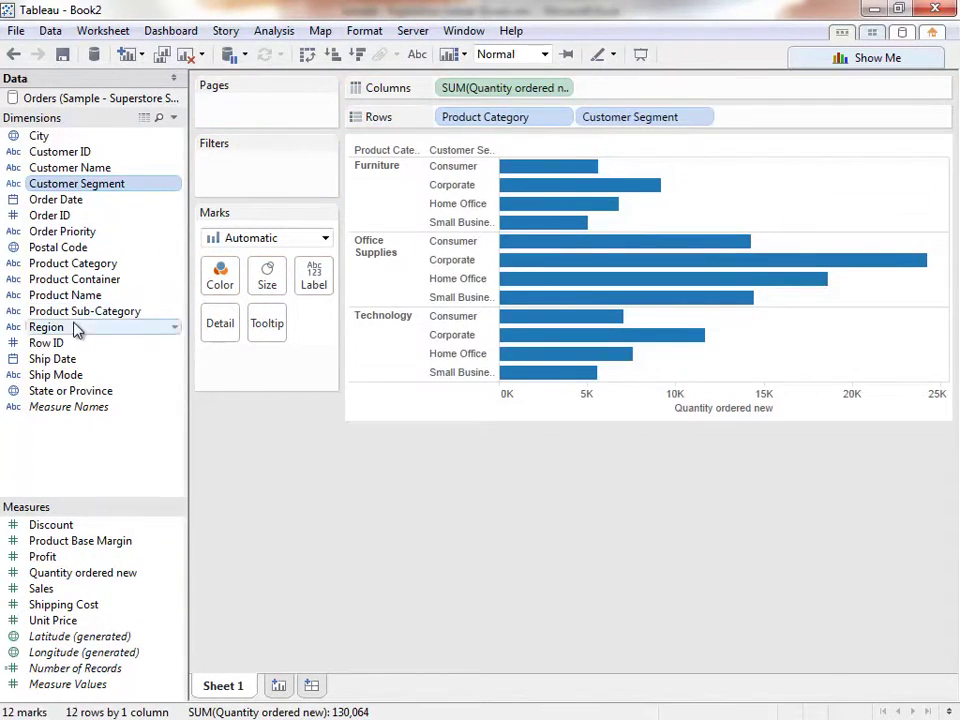
left_click_drag(171, 328, 445, 88)
left_click_drag(111, 330, 226, 283)
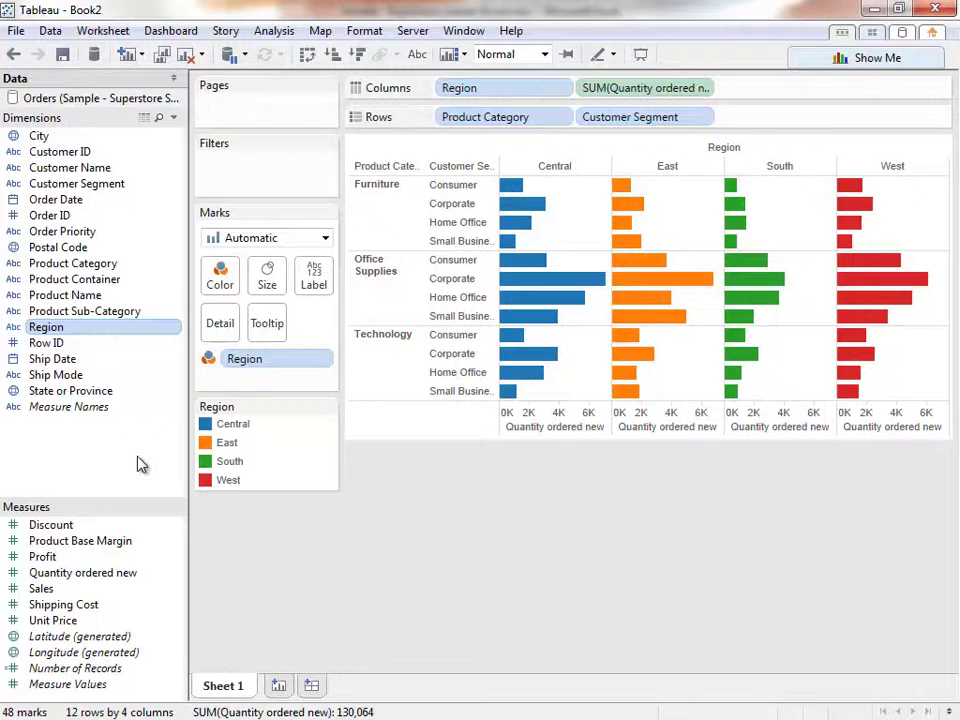
left_click_drag(349, 179, 386, 399)
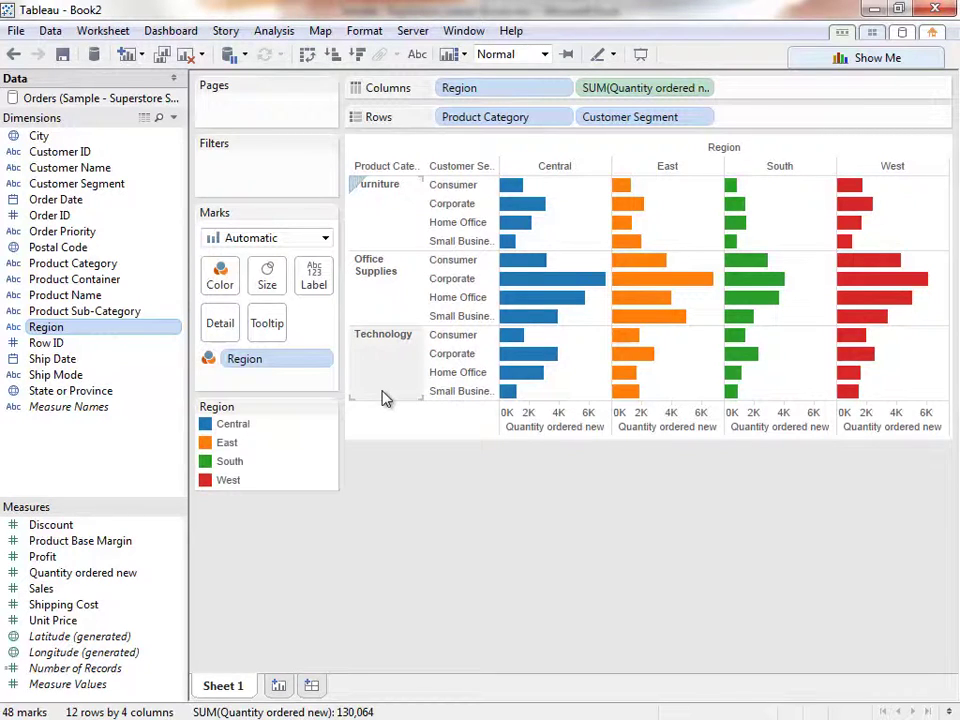
left_click_drag(386, 399, 384, 402)
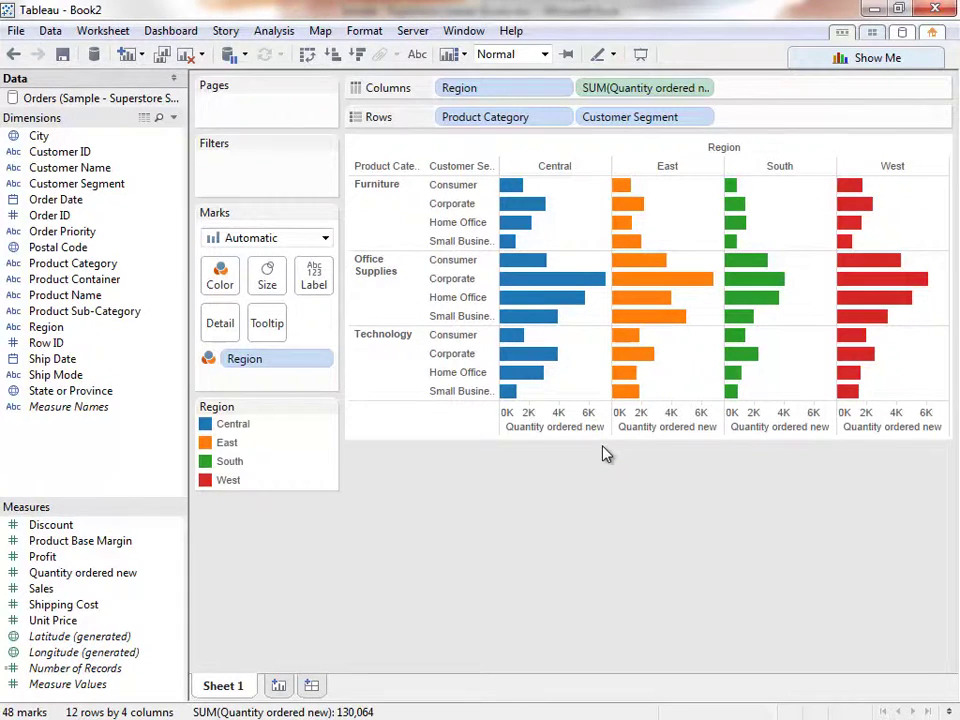
- Clear the sheet and plot SUM(Sales) as a line by YEAR(Order Date), 2010–2013
left_click(184, 56)
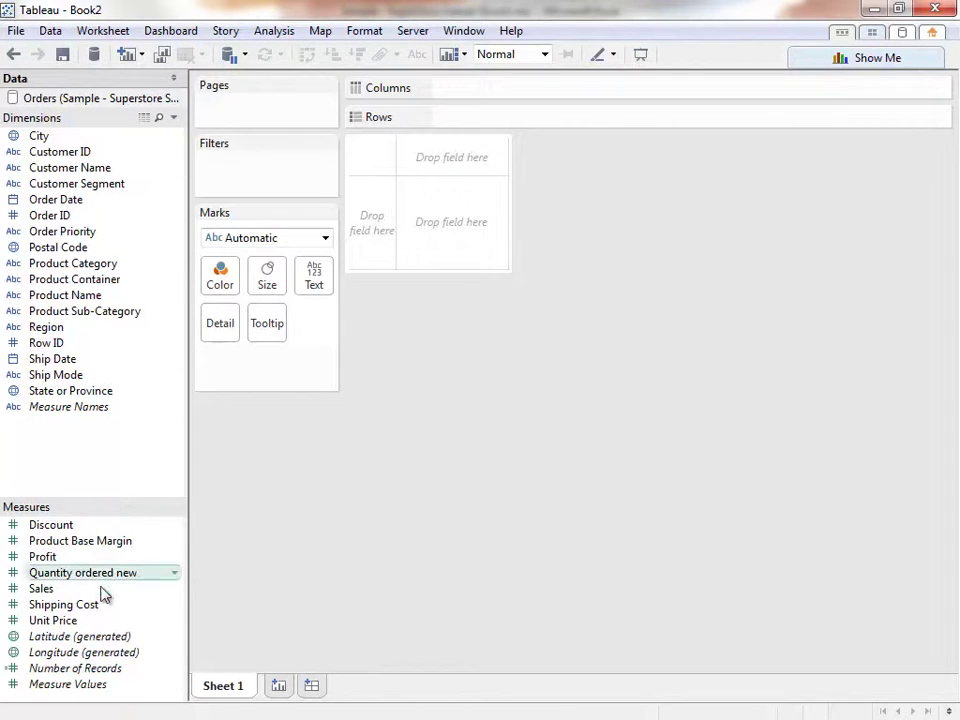
left_click_drag(100, 598, 366, 258)
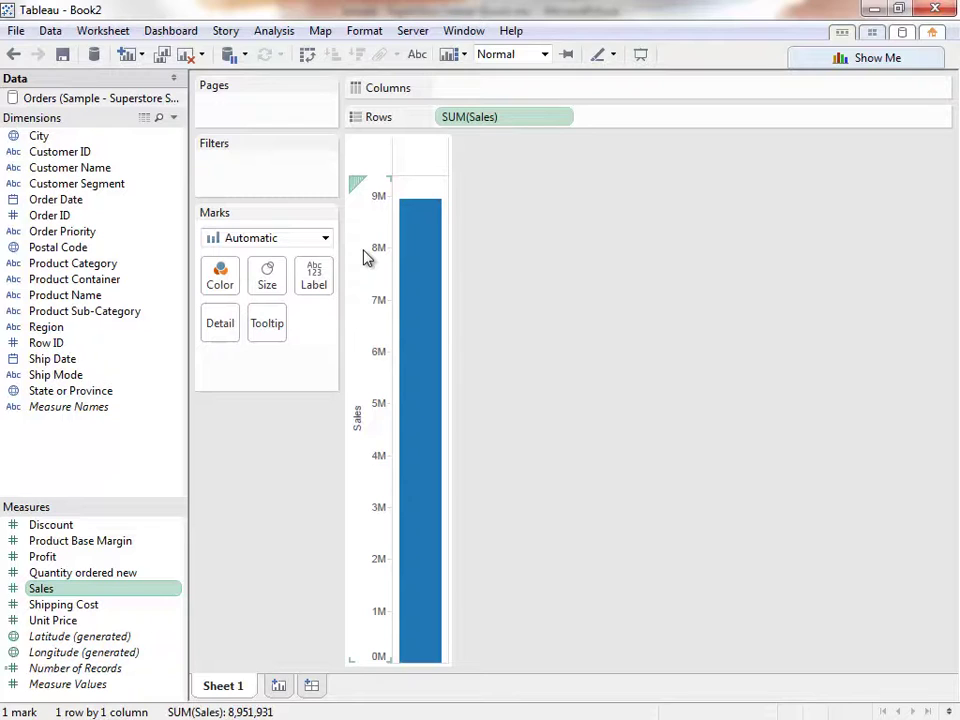
mouse_move(435, 264)
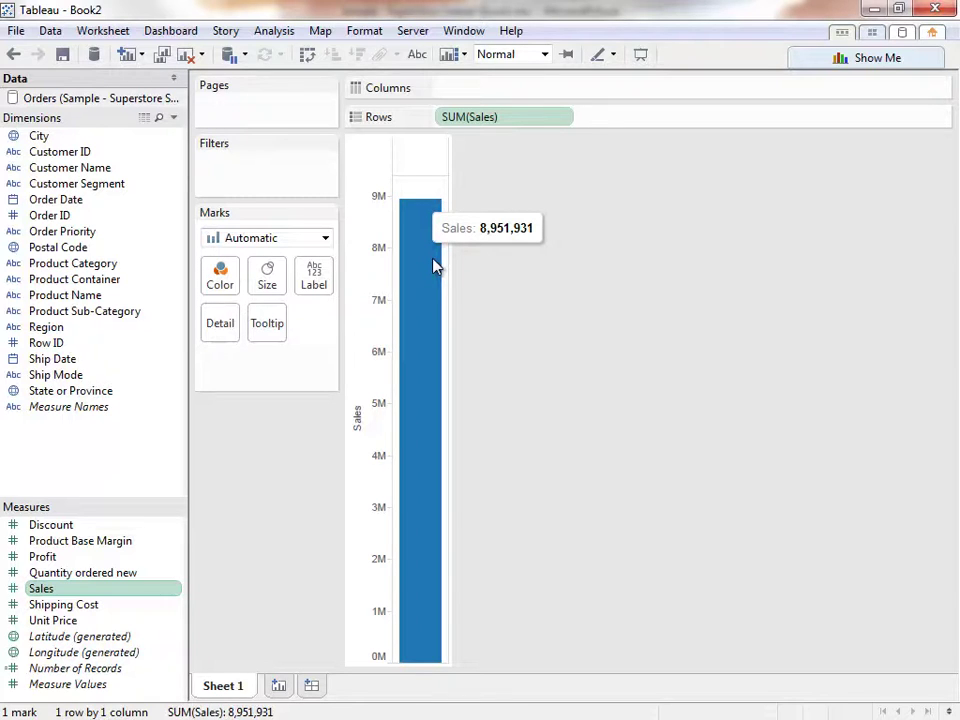
left_click_drag(129, 201, 424, 176)
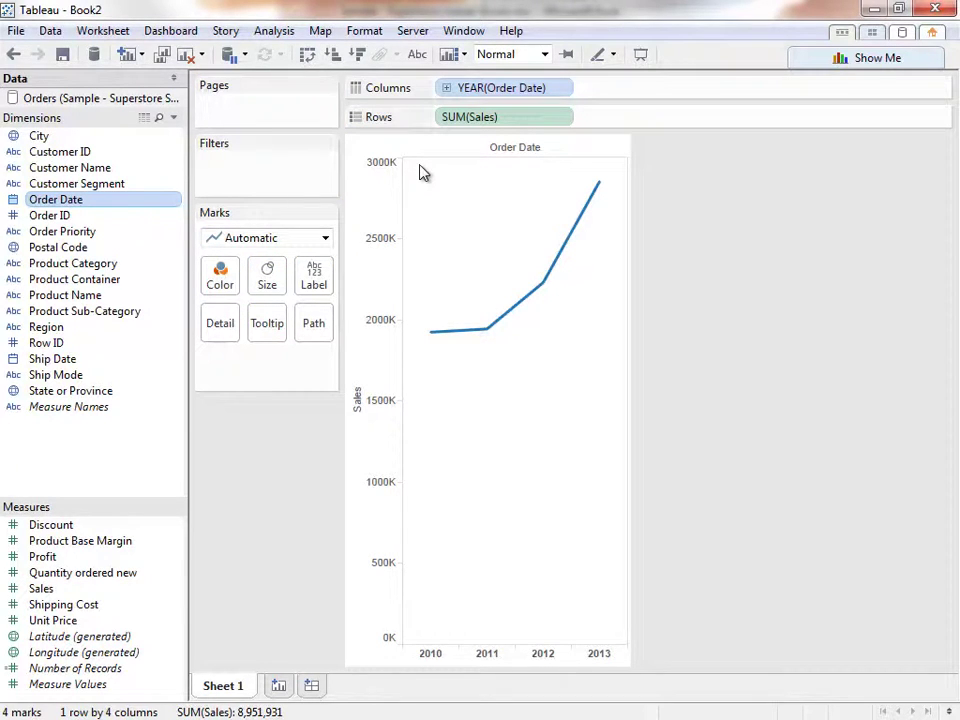
- Drill YEAR(Order Date) down to quarters, put QUARTER first, and colour the lines by year
left_click(450, 90)
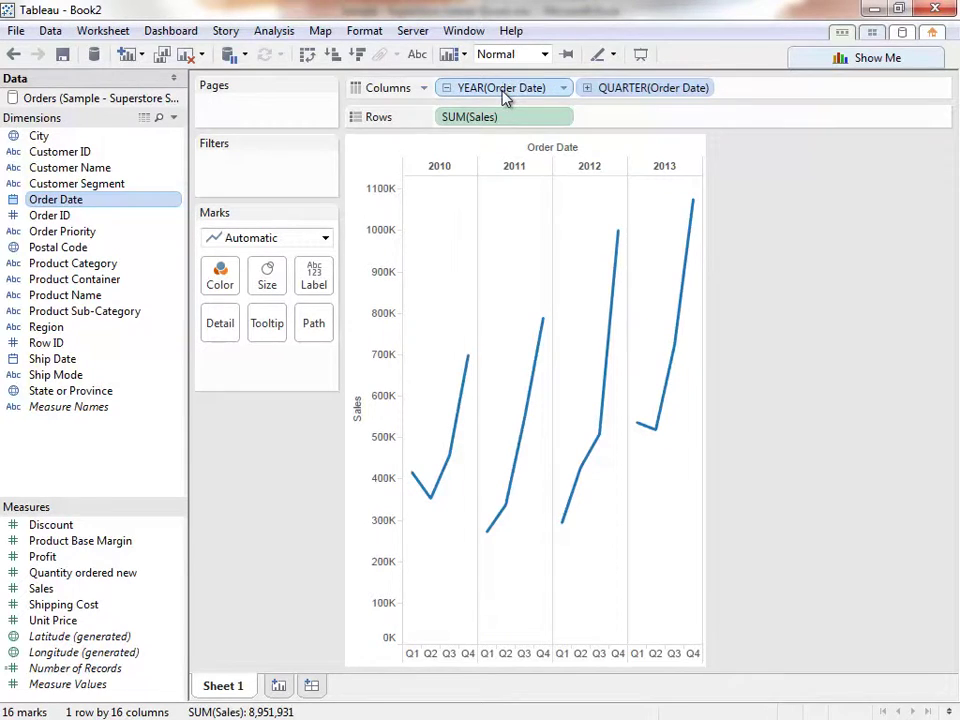
left_click_drag(505, 95, 729, 100)
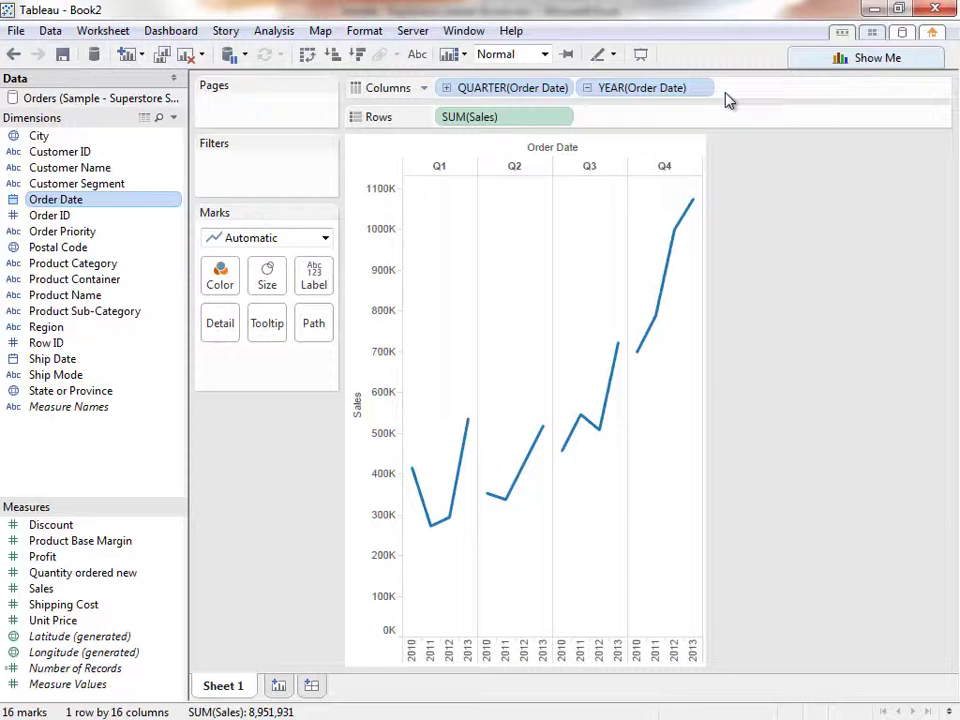
left_click_drag(671, 96, 224, 280)
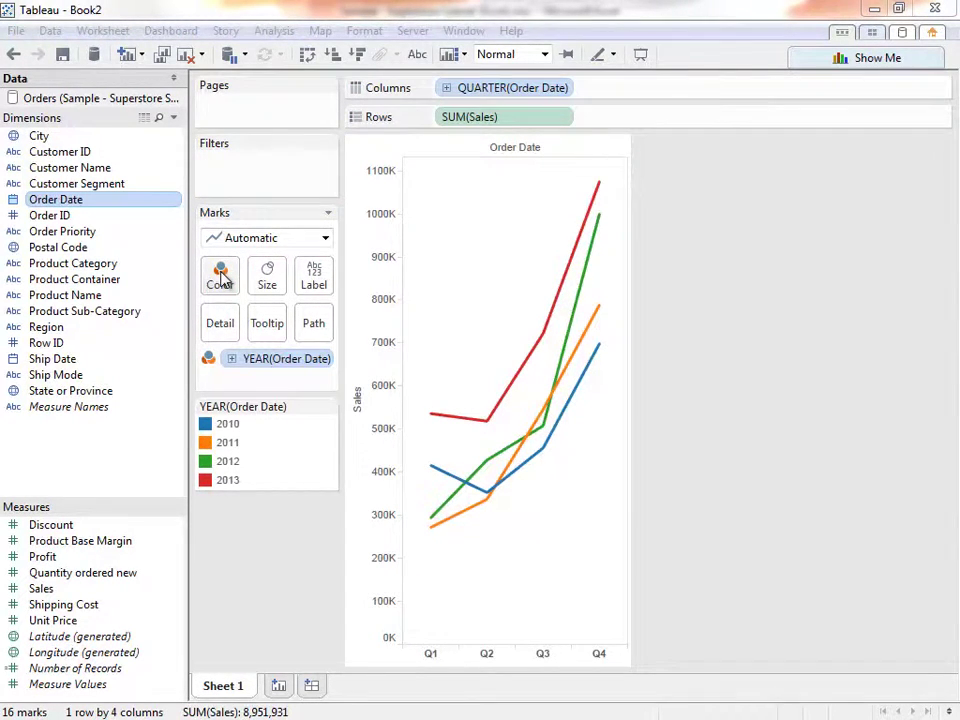
- Change the date breakdown from quarters to months, briefly trying average Sales before undoing it
left_click(566, 88)
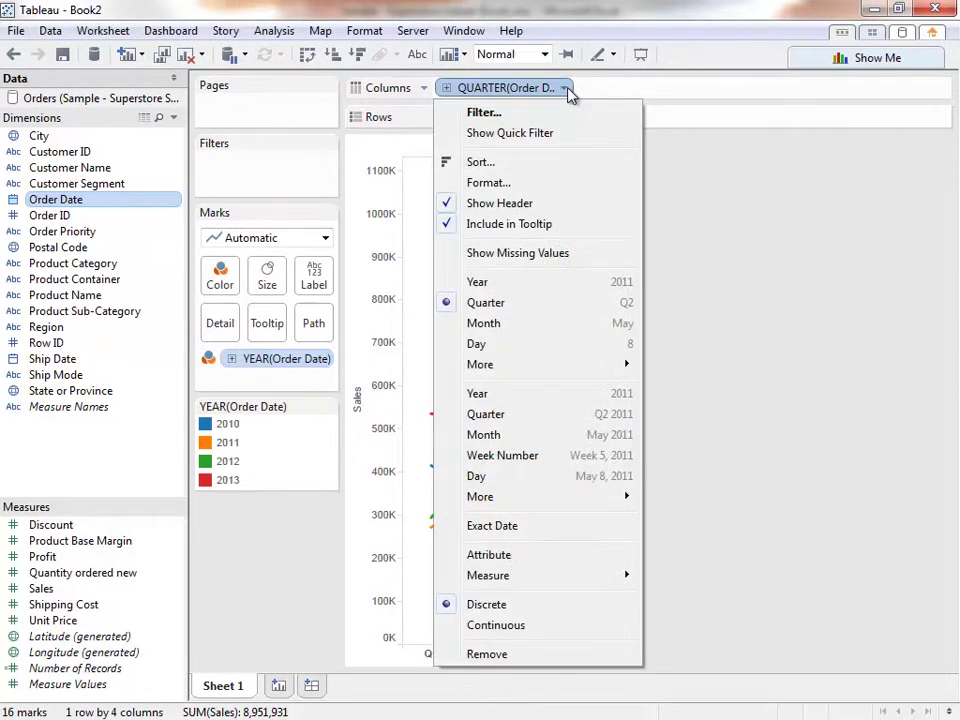
left_click(561, 324)
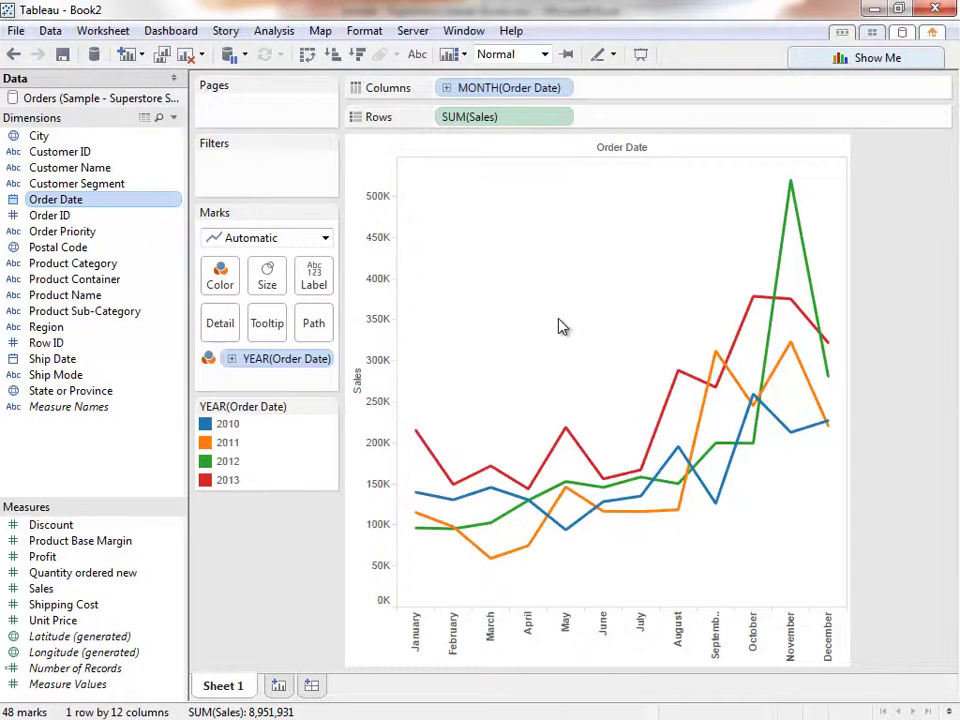
left_click(568, 120)
mouse_move(575, 302)
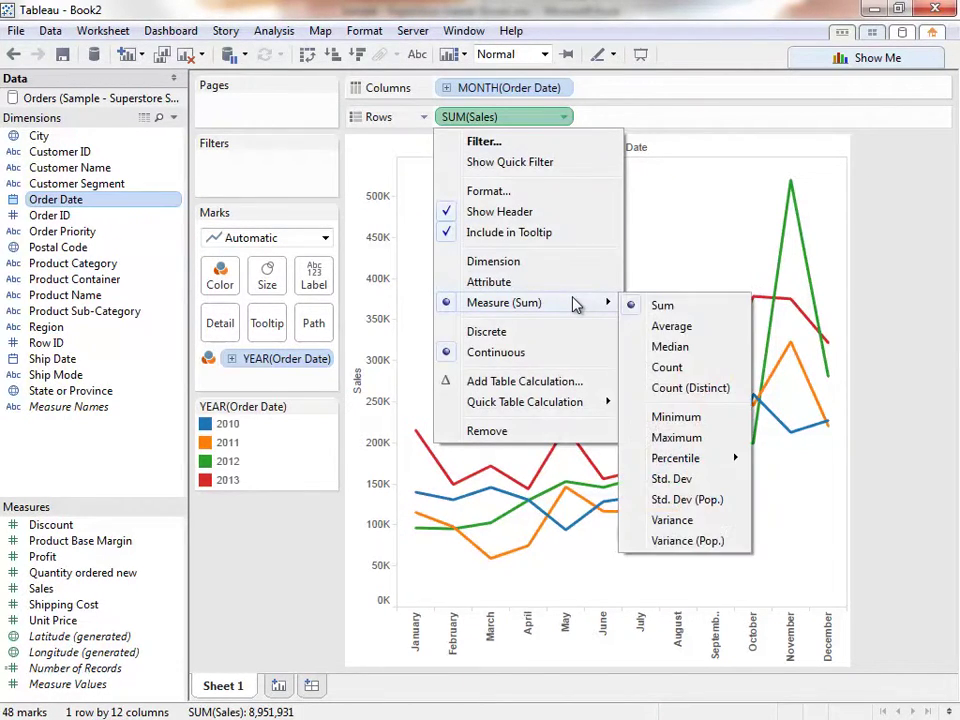
left_click(673, 327)
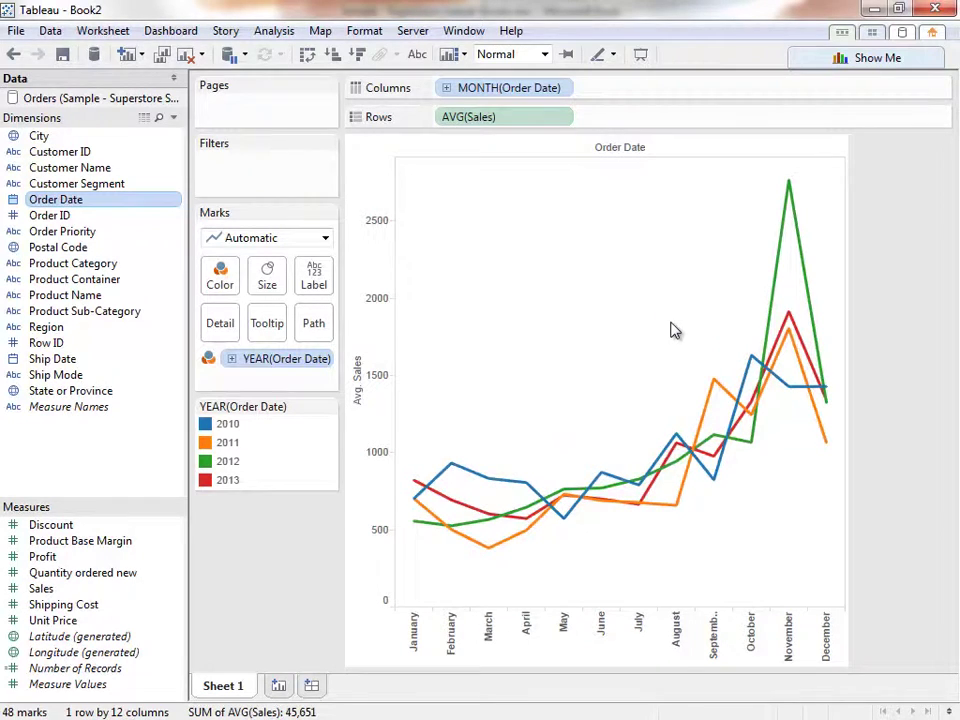
left_click(13, 54)
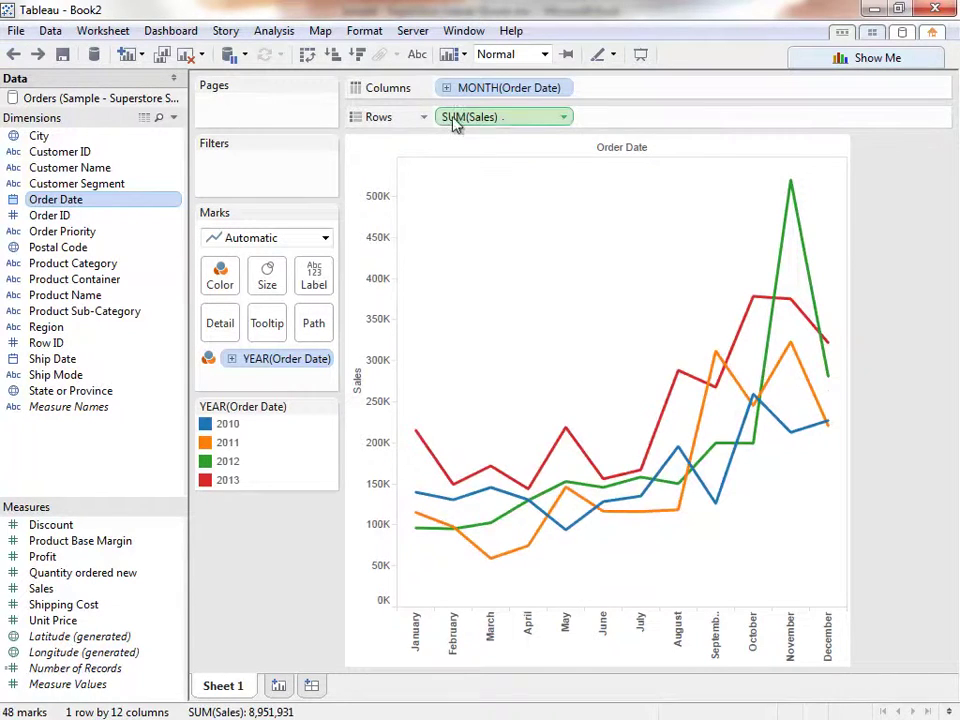
- Apply Year over Year Growth to Sales, add SUM(Sales) to Rows, and move the growth pill to Marks
left_click(566, 119)
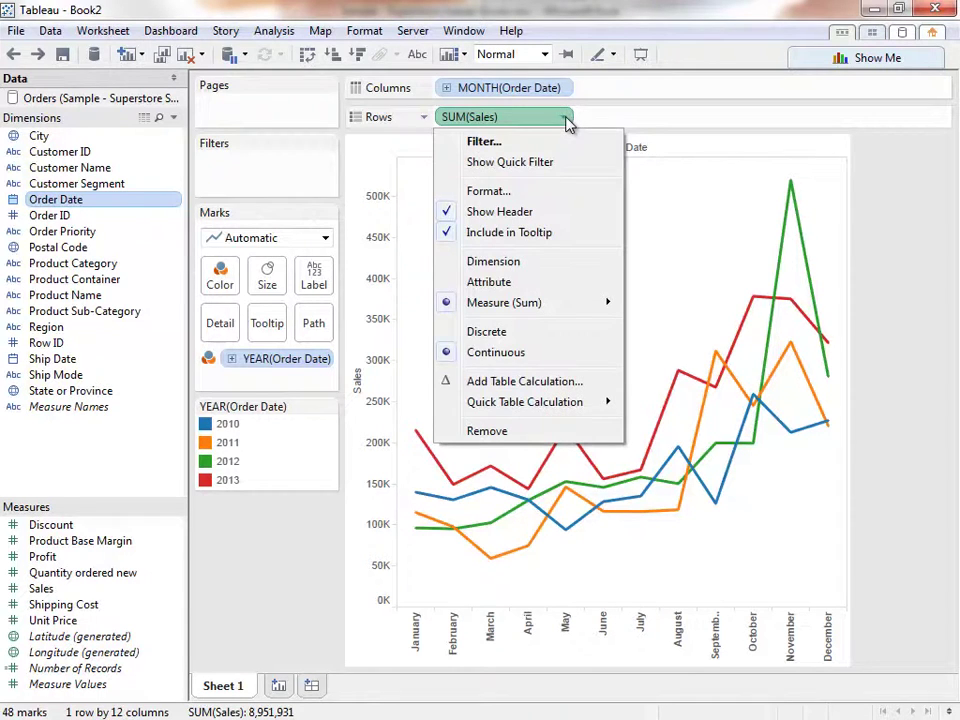
mouse_move(553, 401)
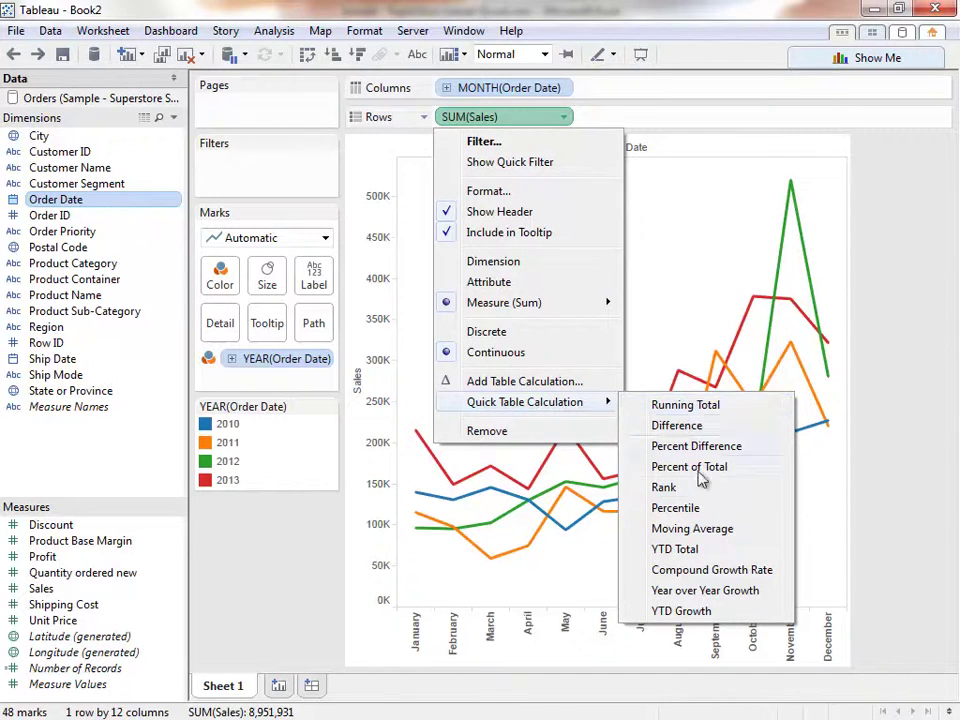
left_click(706, 591)
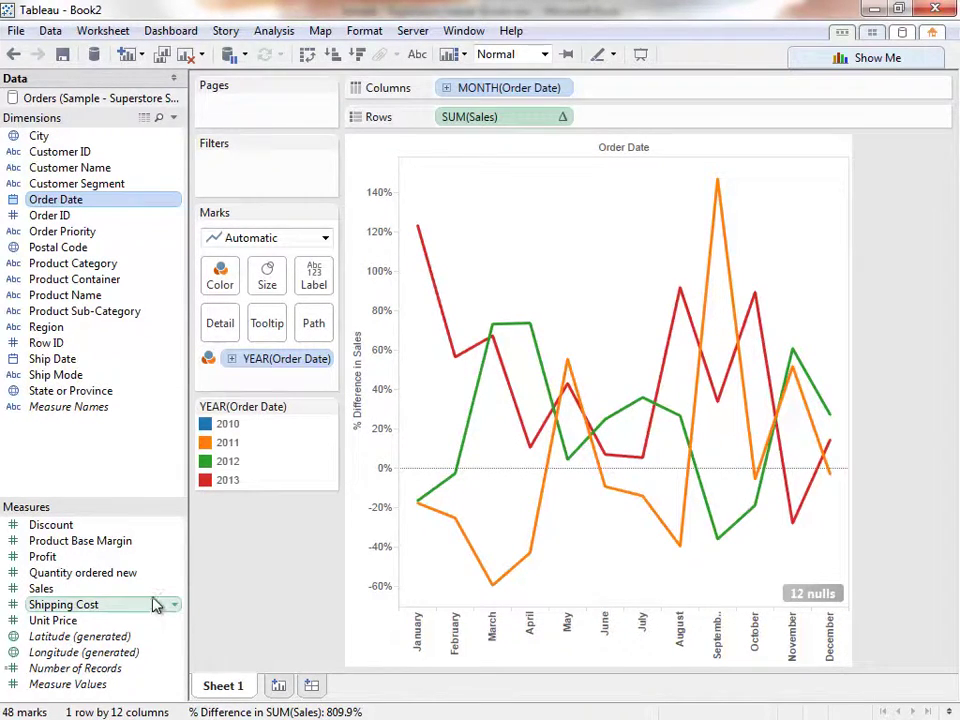
left_click_drag(140, 588, 672, 132)
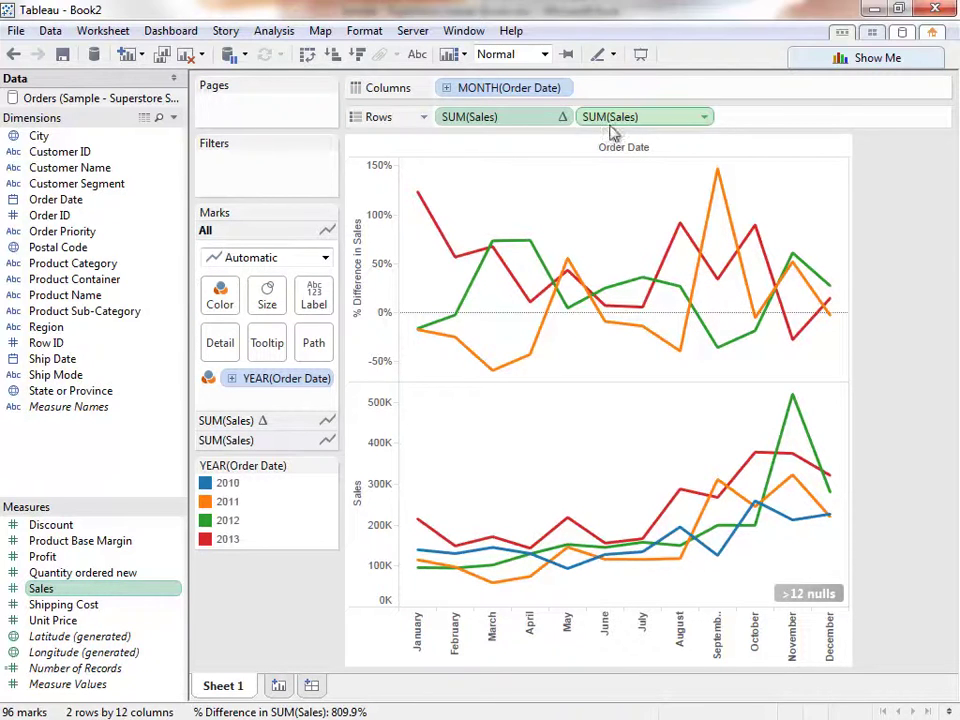
left_click_drag(523, 120, 272, 357)
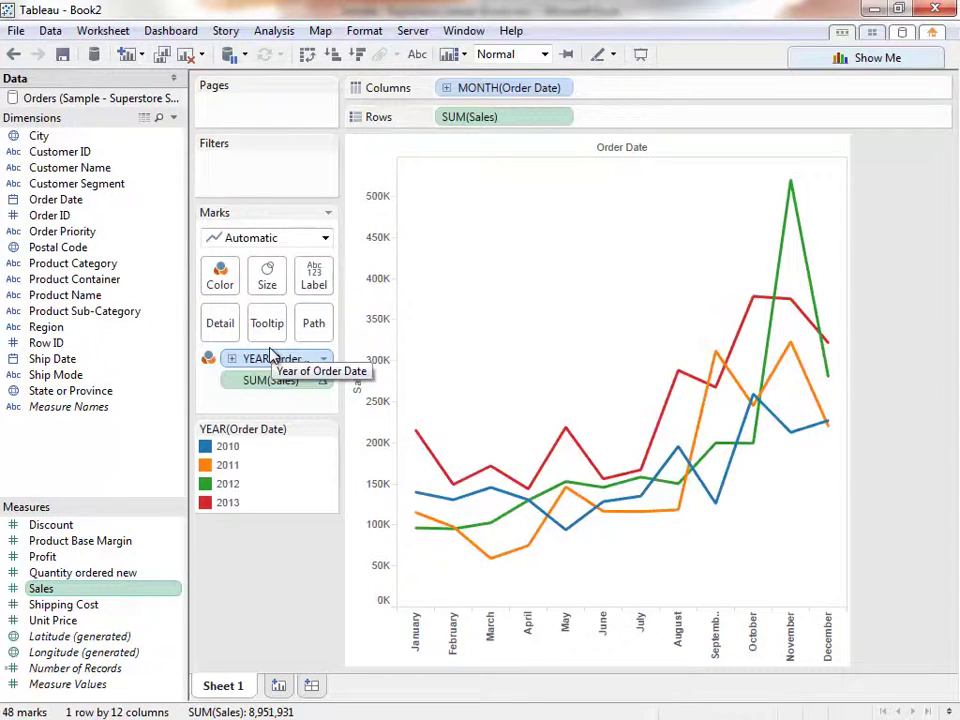
mouse_move(567, 435)
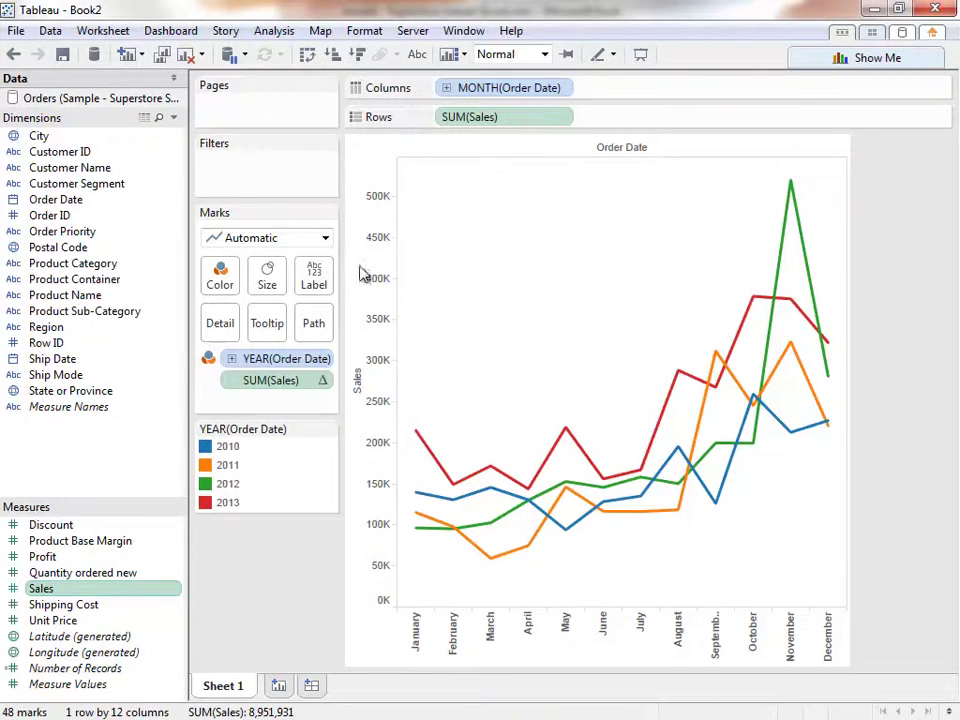
- Add Product Category rows and annotate Office Supplies with 'This is our annual sale in office supplies'
left_click_drag(176, 264, 446, 122)
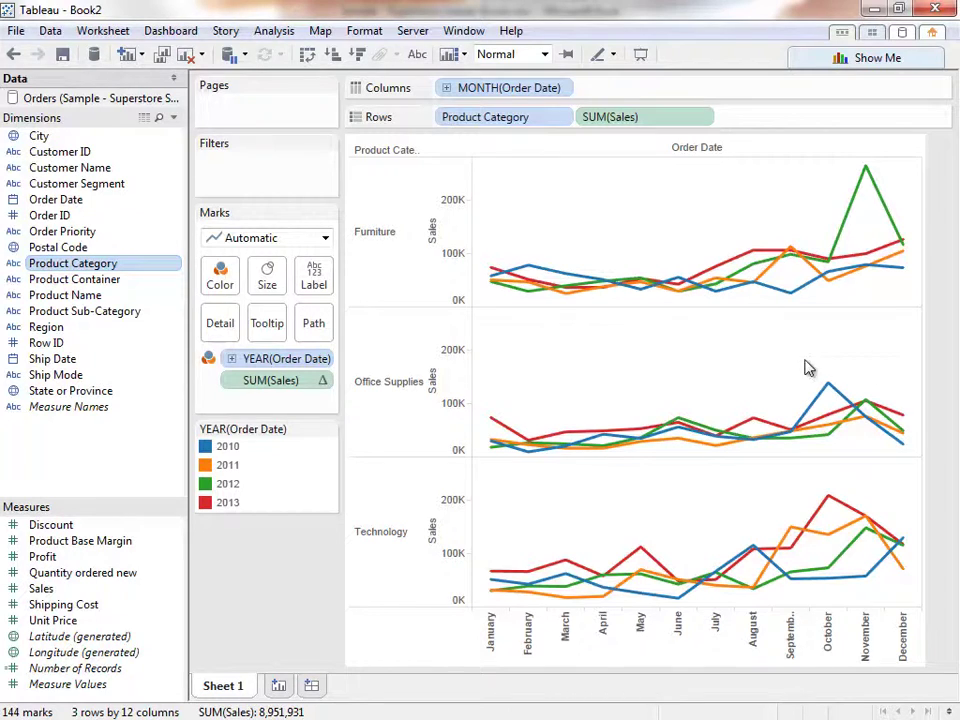
right_click(887, 370)
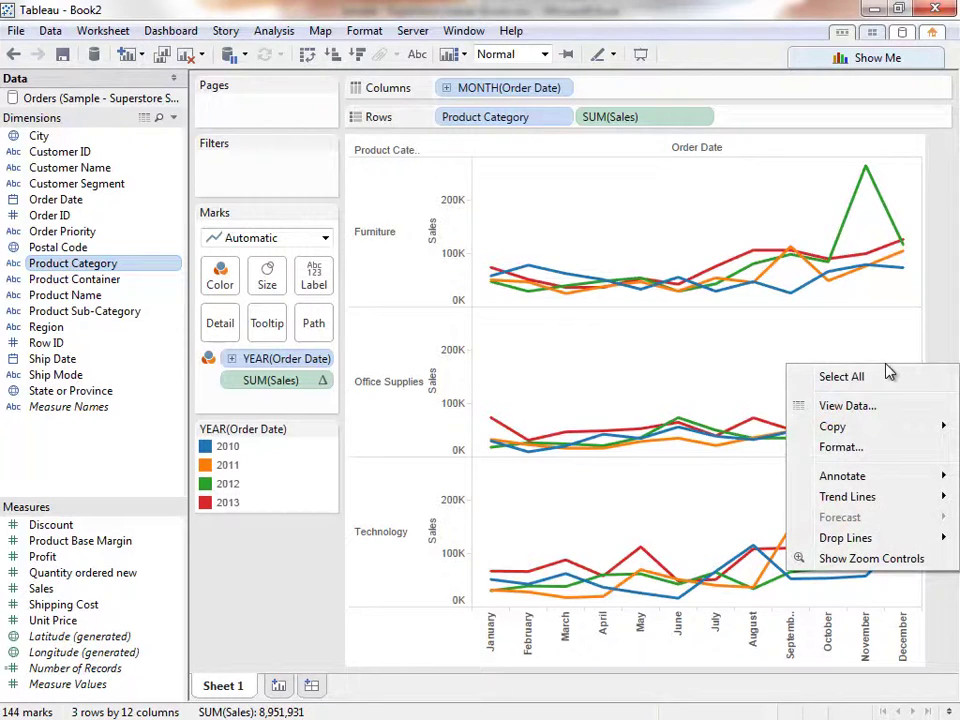
mouse_move(872, 483)
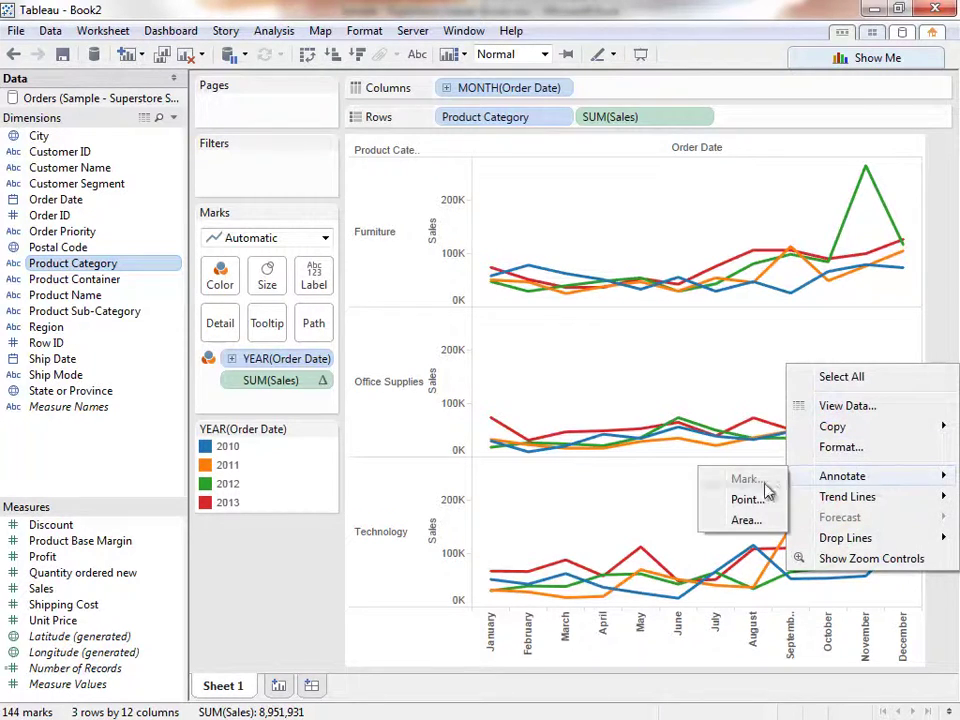
left_click(748, 521)
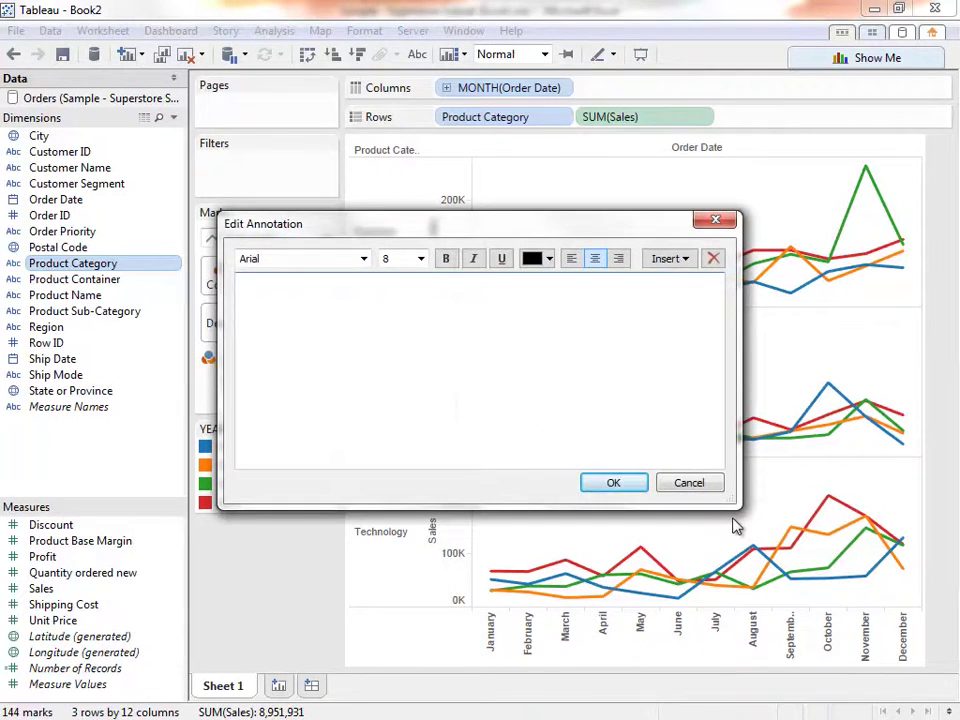
type("This is our annual sale in office supplies")
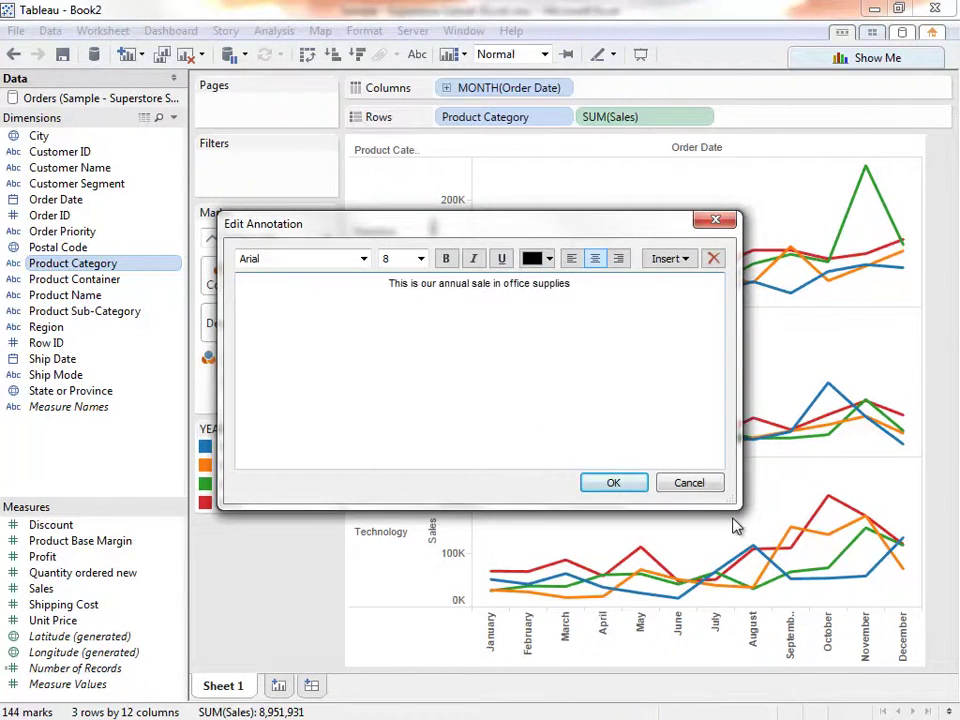
left_click(614, 484)
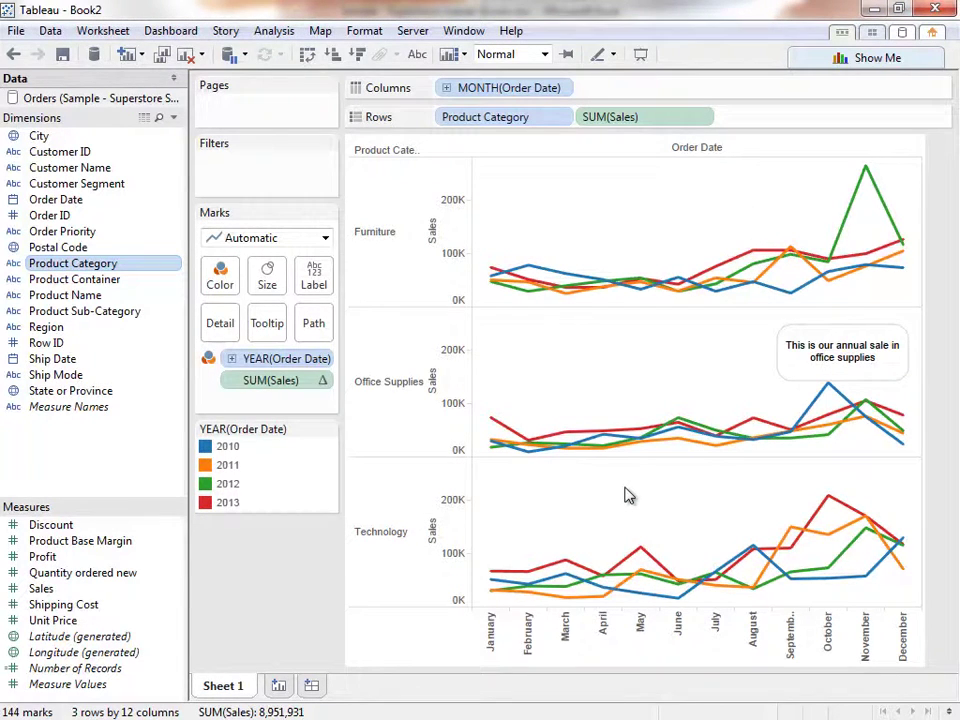
- Start copying the sales chart as an image, then cancel it
right_click(628, 495)
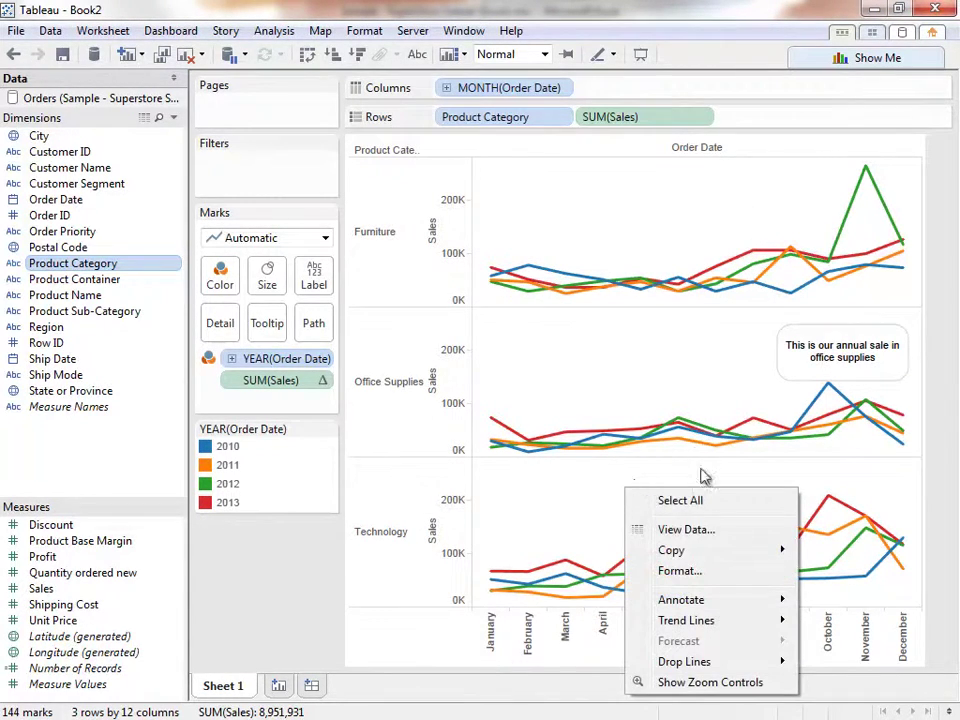
mouse_move(716, 553)
left_click(840, 594)
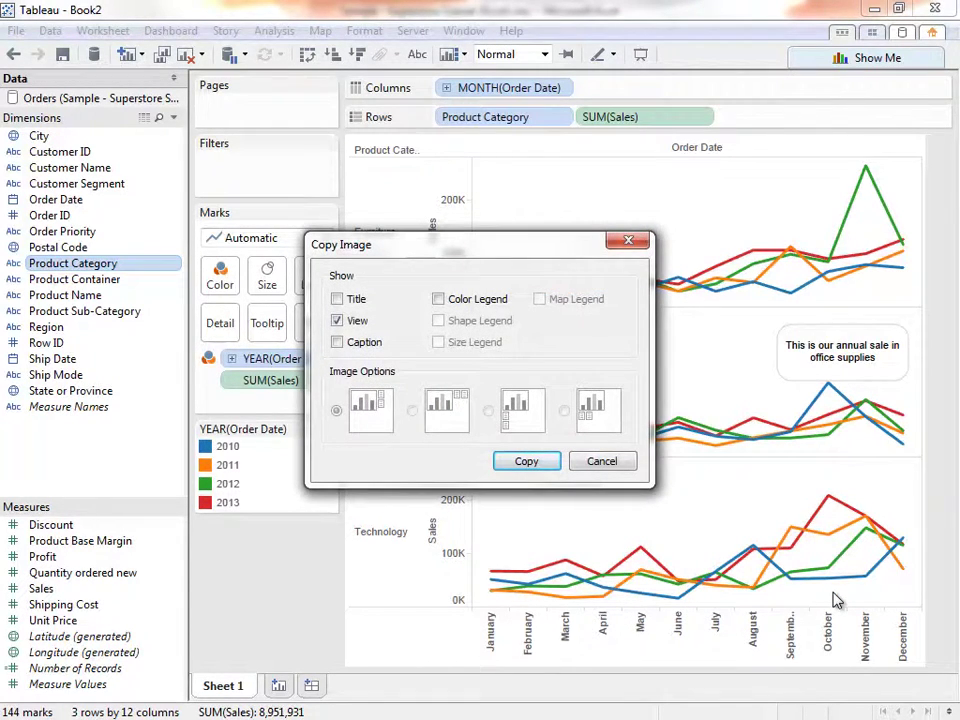
left_click(618, 466)
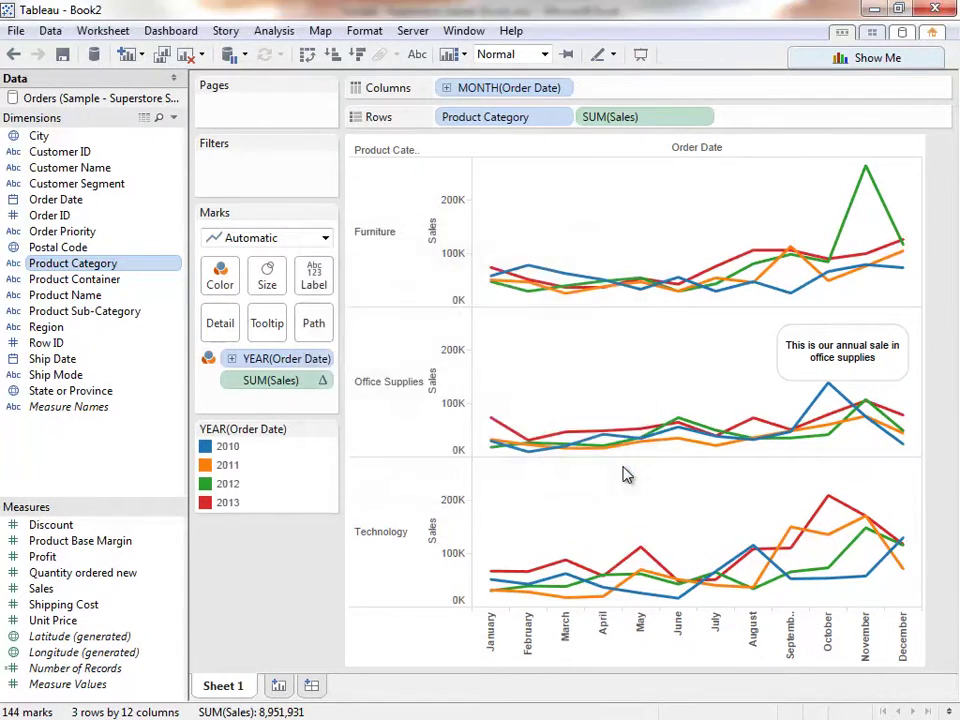
- Rename the worksheet to 'Sales Seasonality'
right_click(240, 690)
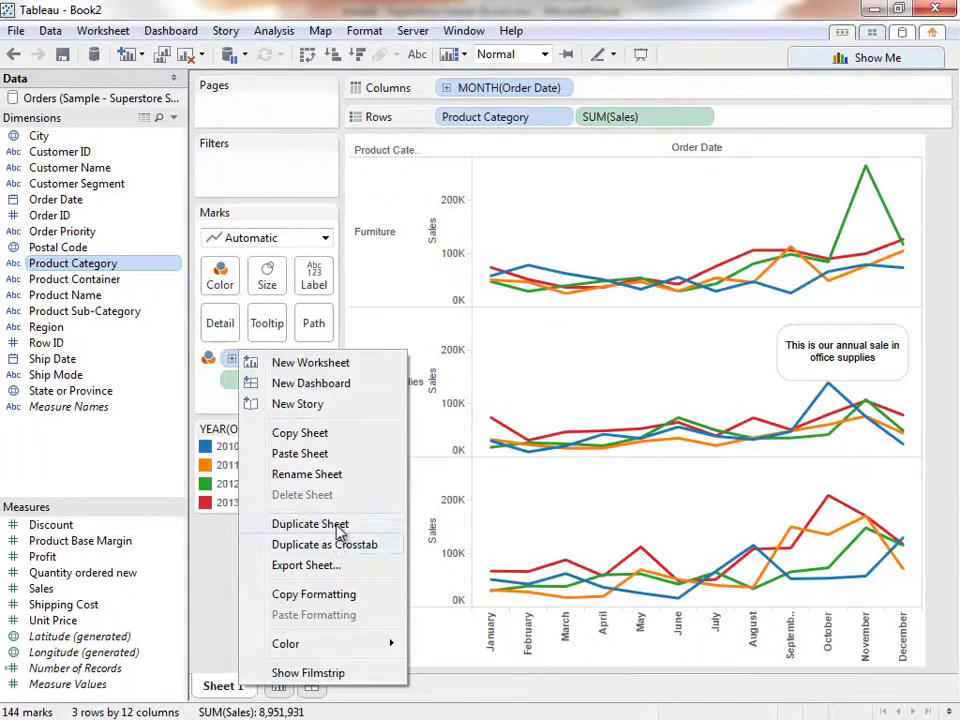
left_click(325, 475)
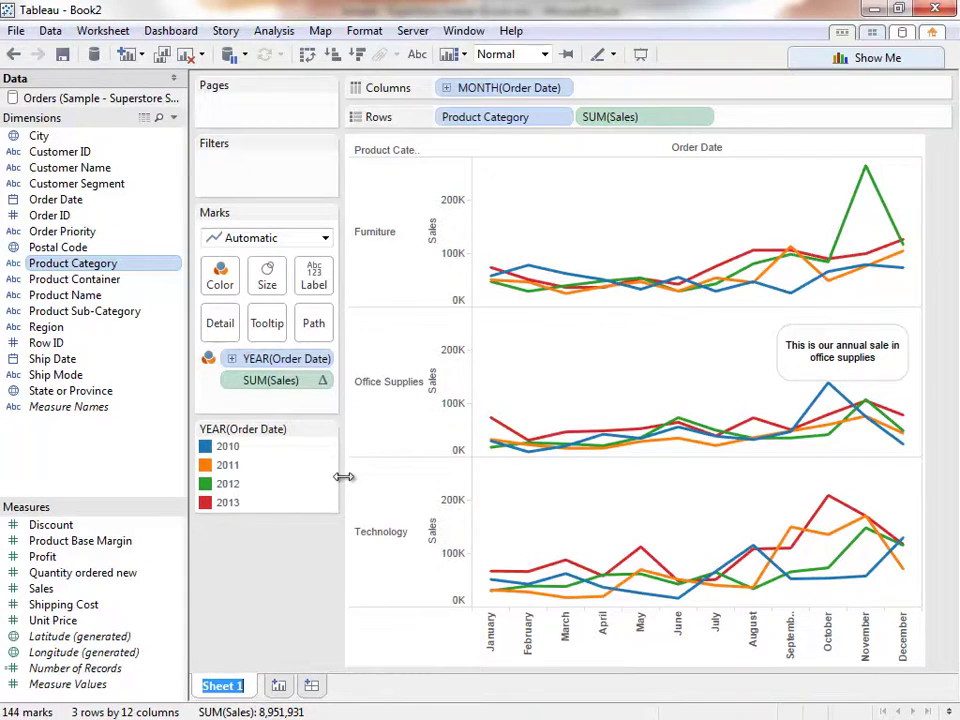
type("Sales Seasonality")
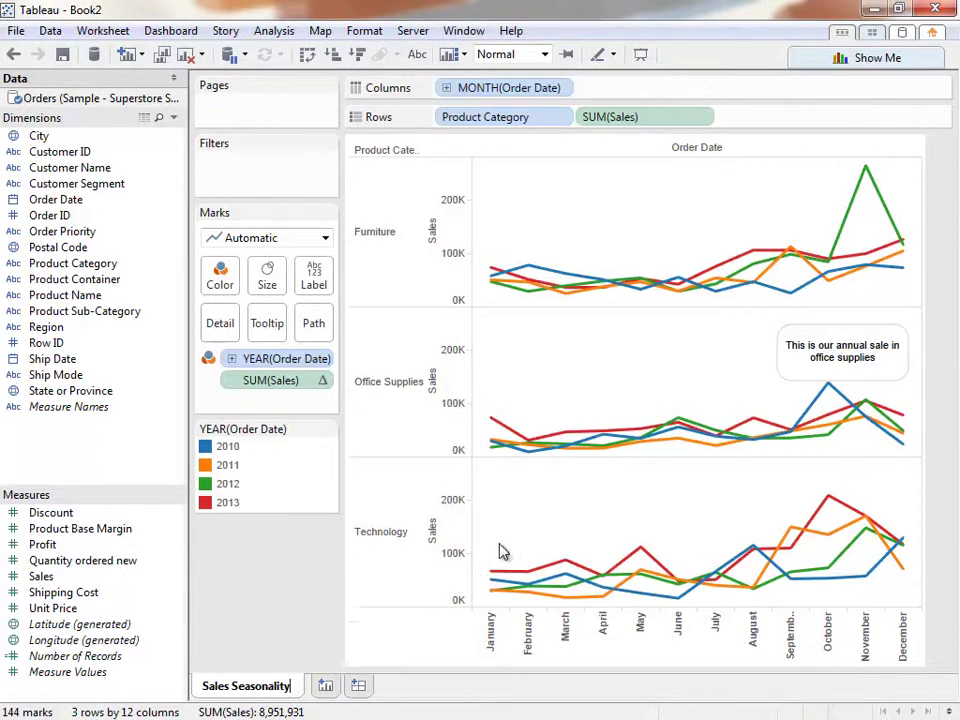
- Paste the Technology pane's underlying data into Excel, select the % Difference in Sales column, then minimize Excel
right_click(532, 513)
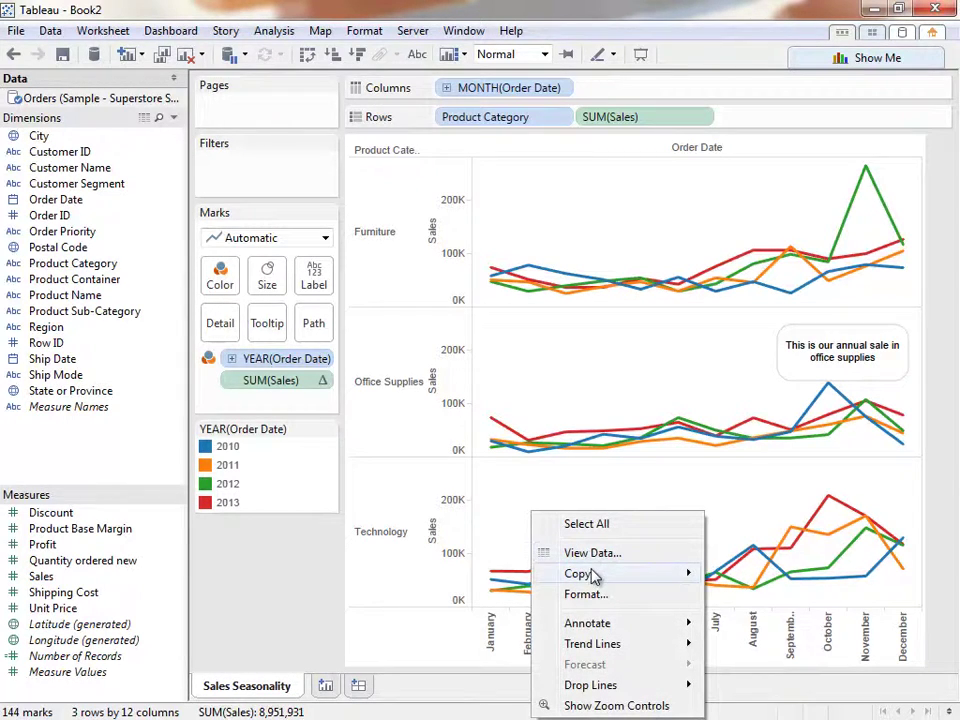
mouse_move(600, 574)
left_click(729, 600)
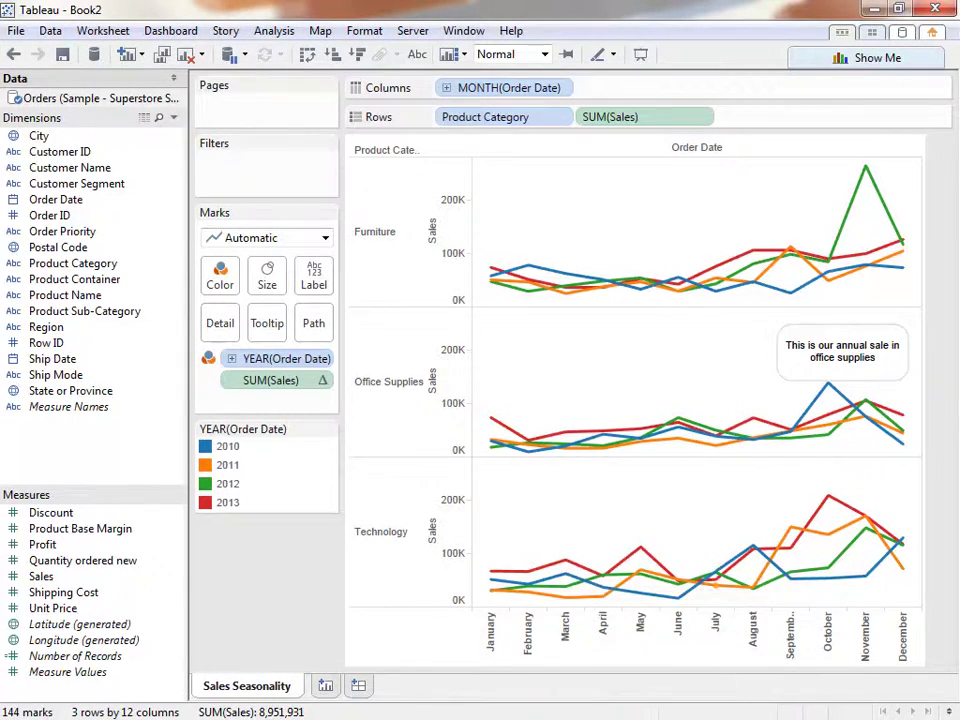
key("alt+Tab")
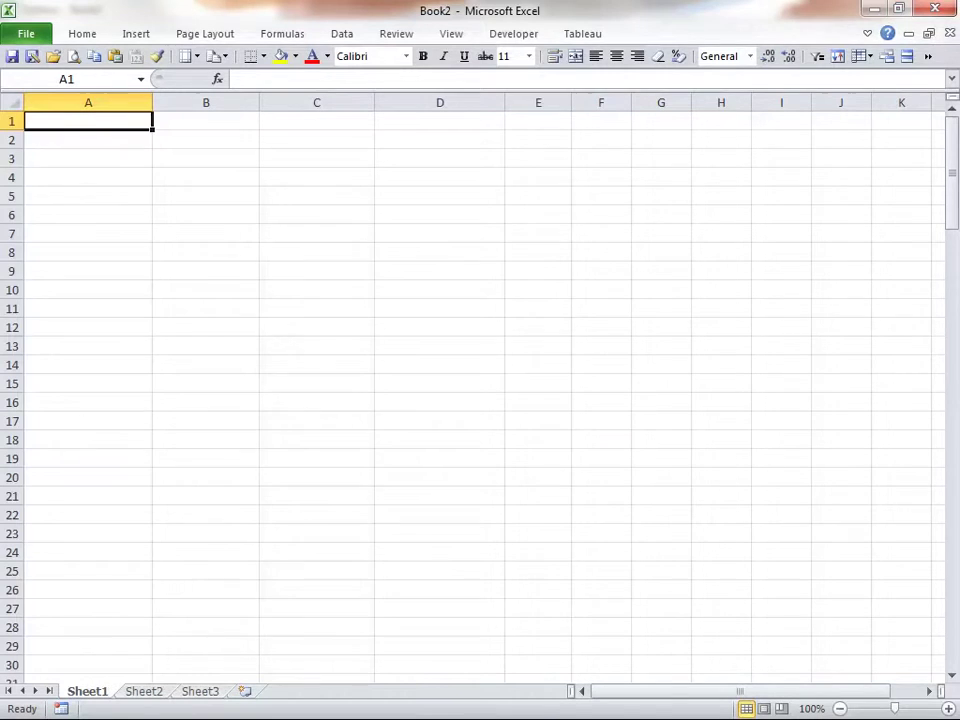
key("ctrl+v")
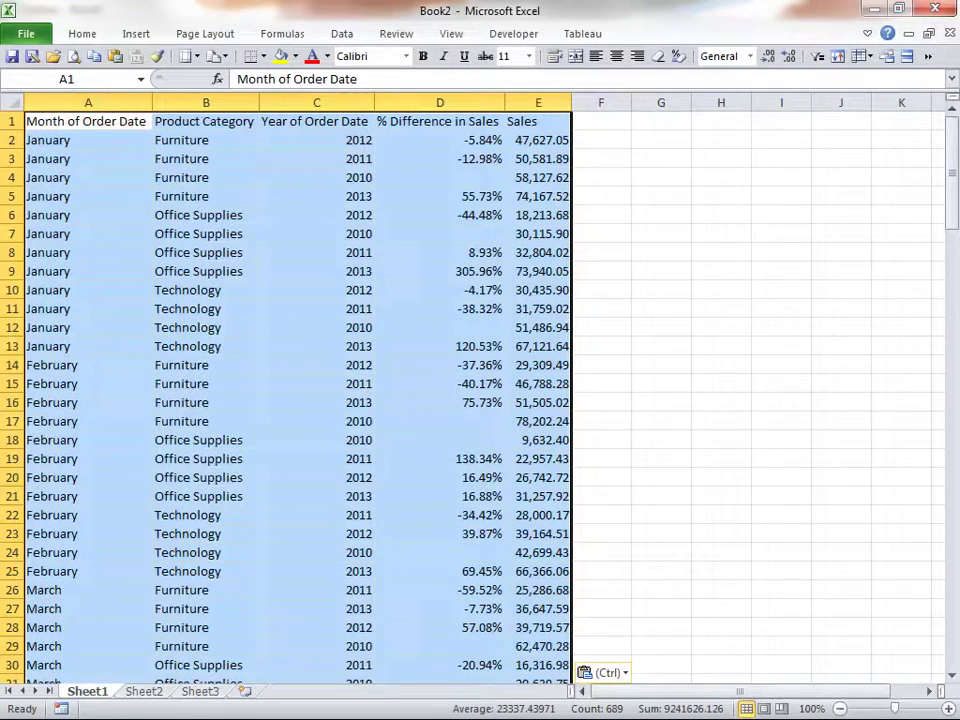
left_click(385, 102)
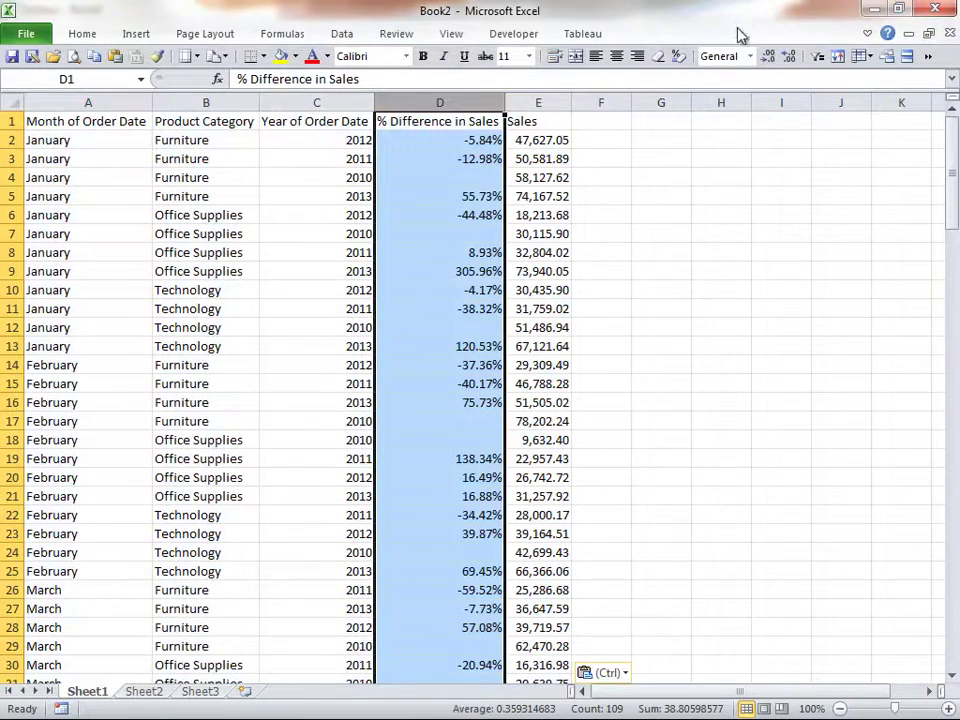
left_click(873, 9)
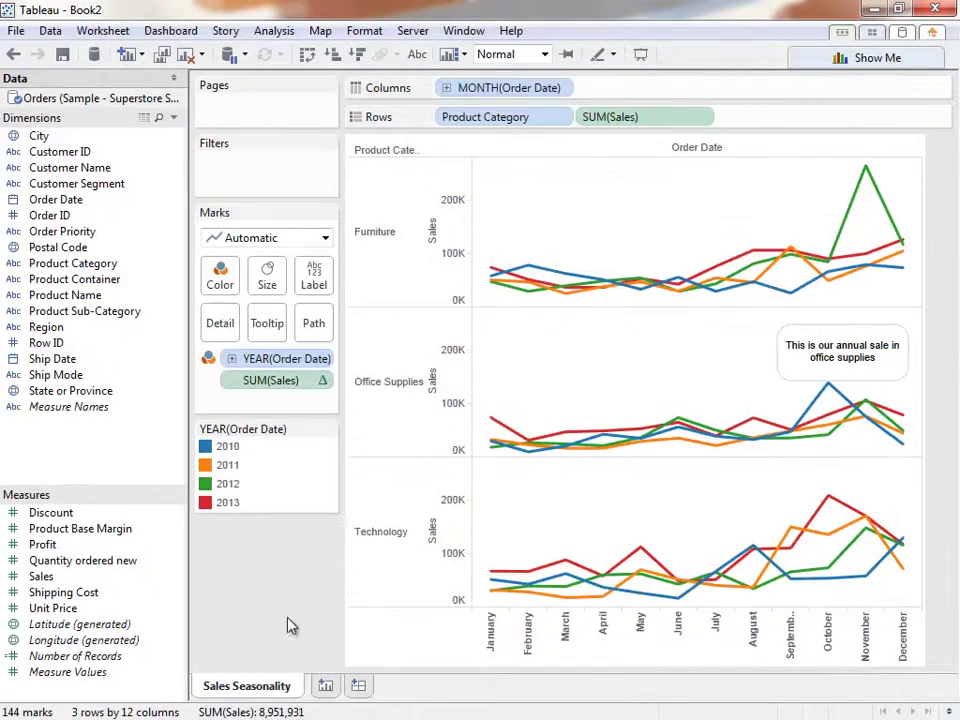
- Duplicate Sales Seasonality as a crosstab, swap axes, put Product Category on Rows, and fit to Entire View
right_click(268, 683)
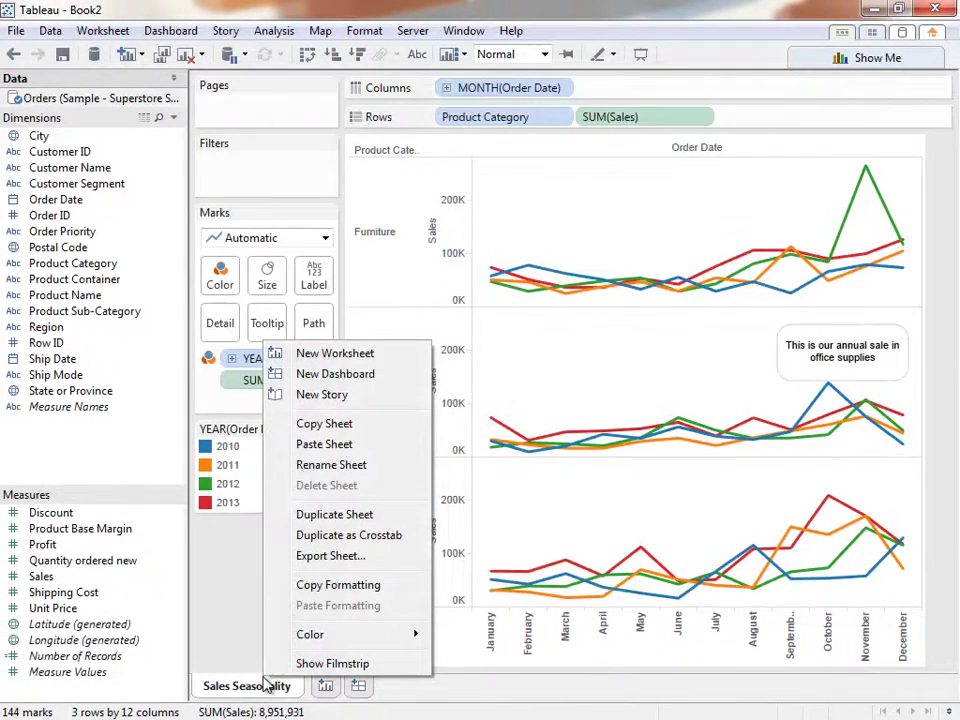
left_click(340, 535)
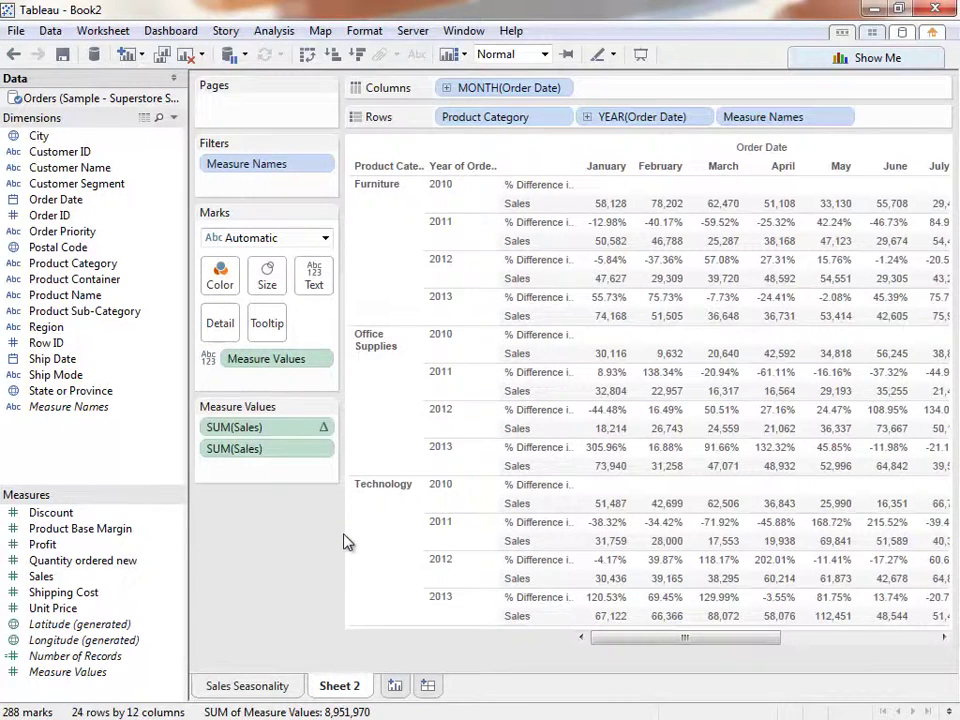
left_click(307, 55)
left_click_drag(460, 93, 437, 124)
left_click(544, 55)
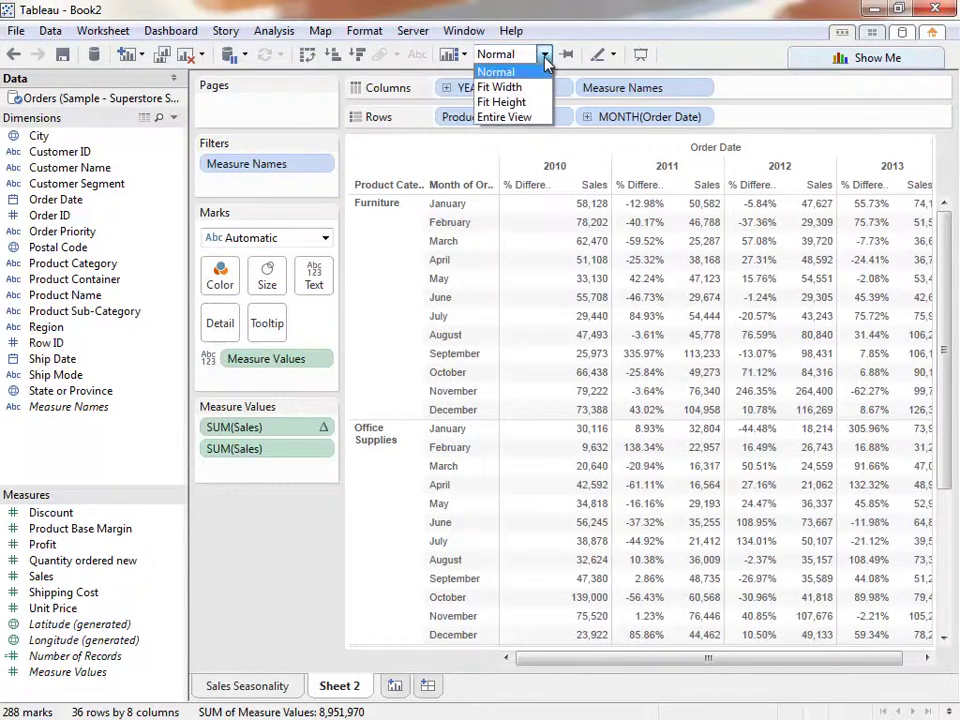
left_click(535, 120)
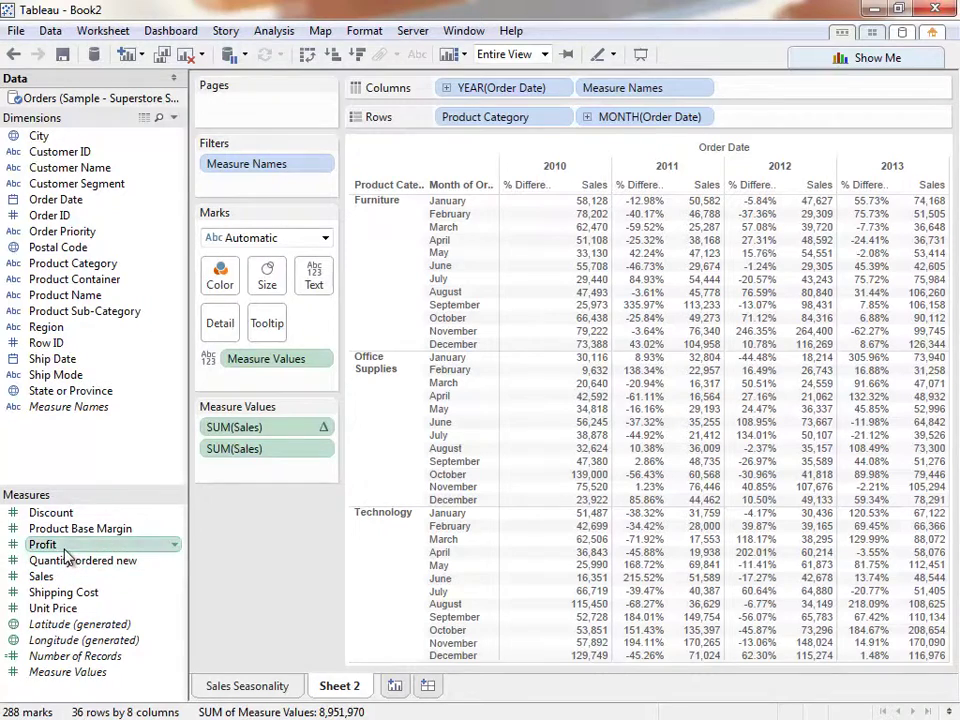
- Colour the crosstab by SUM(Profit) using the Automatic palette with full colour range and stepped colours
left_click_drag(45, 544, 222, 283)
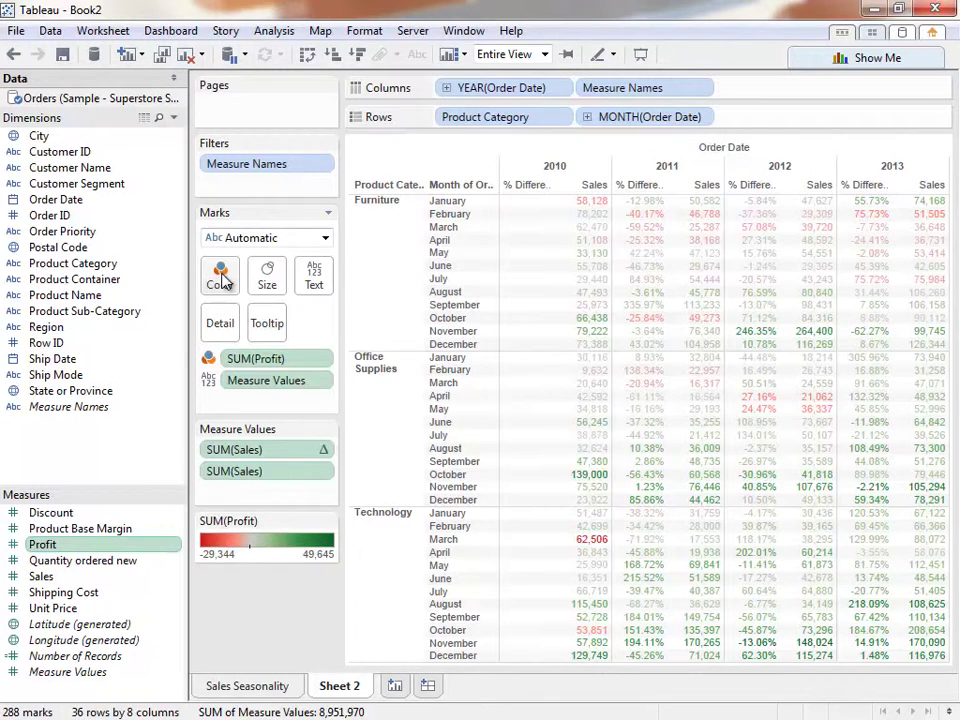
left_click(222, 280)
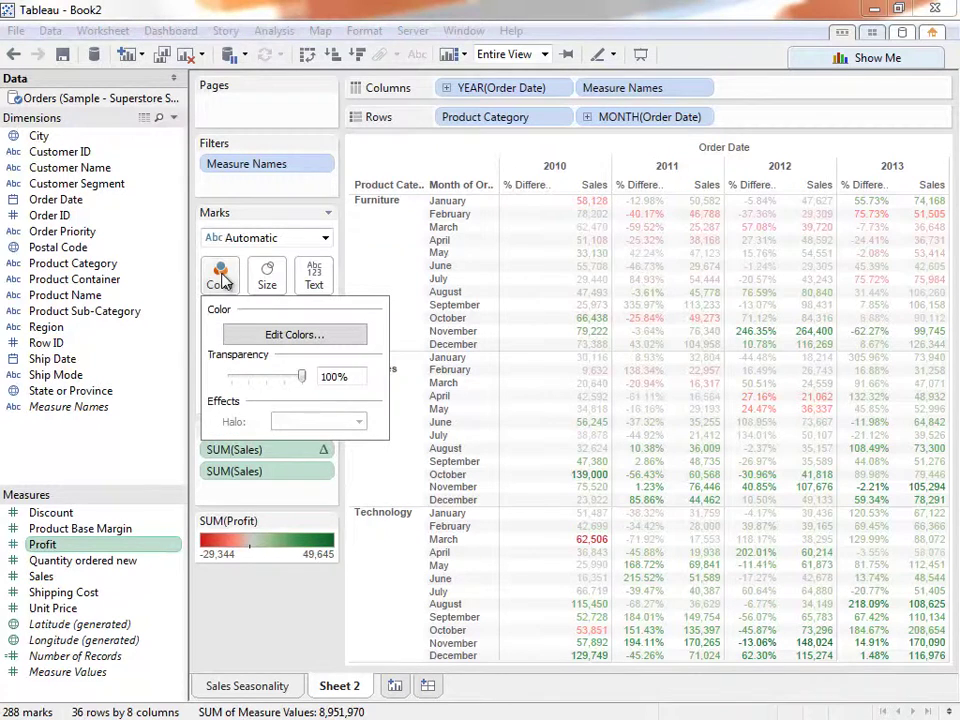
left_click(251, 340)
left_click(340, 299)
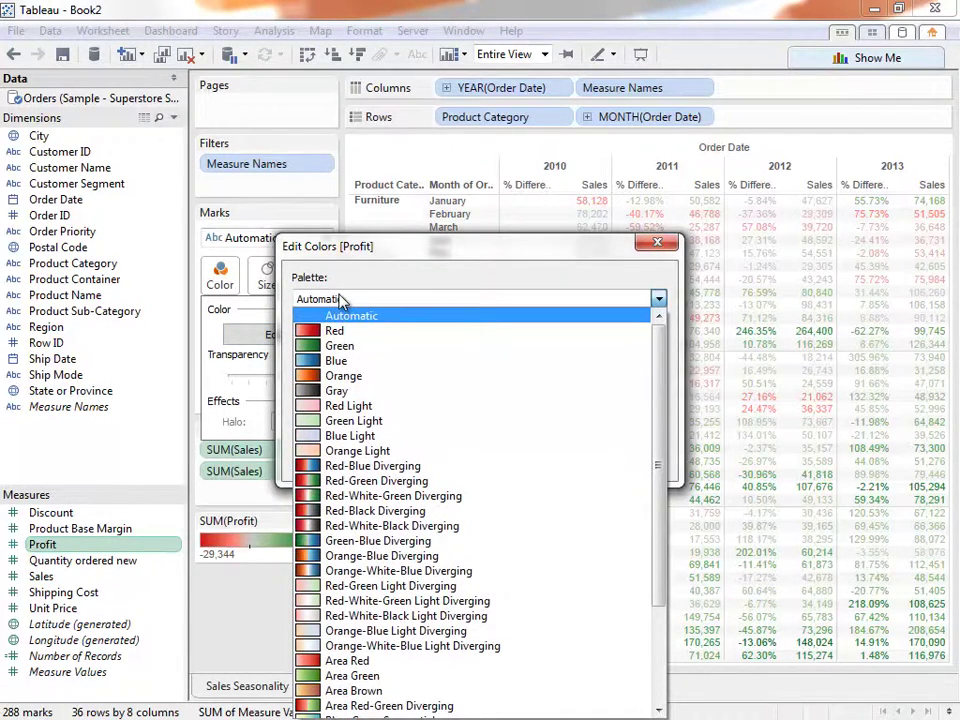
left_click(345, 315)
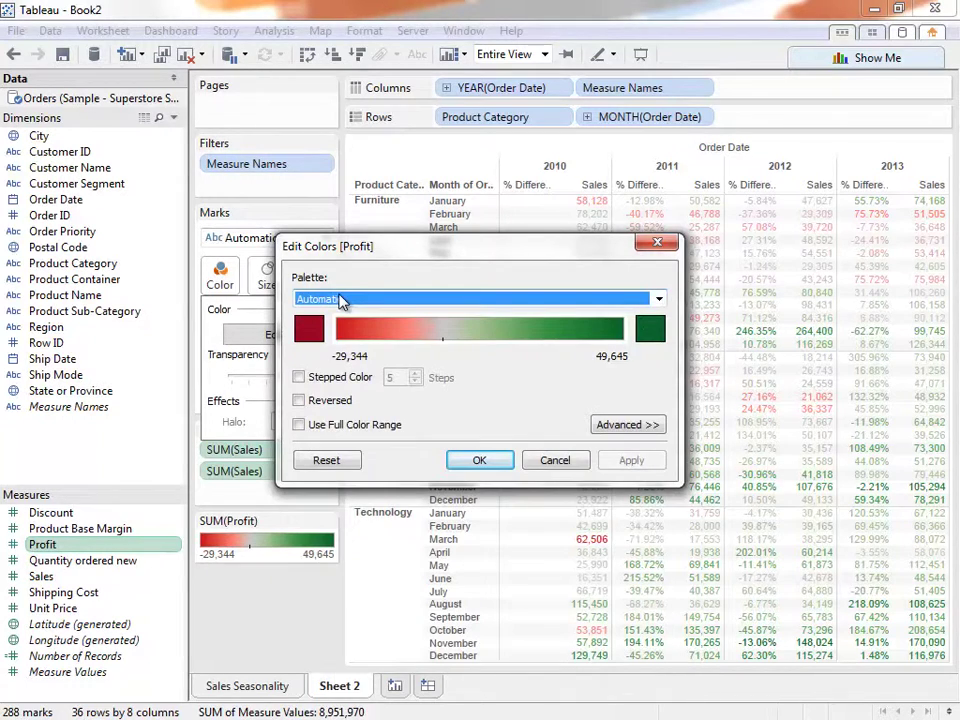
left_click(306, 426)
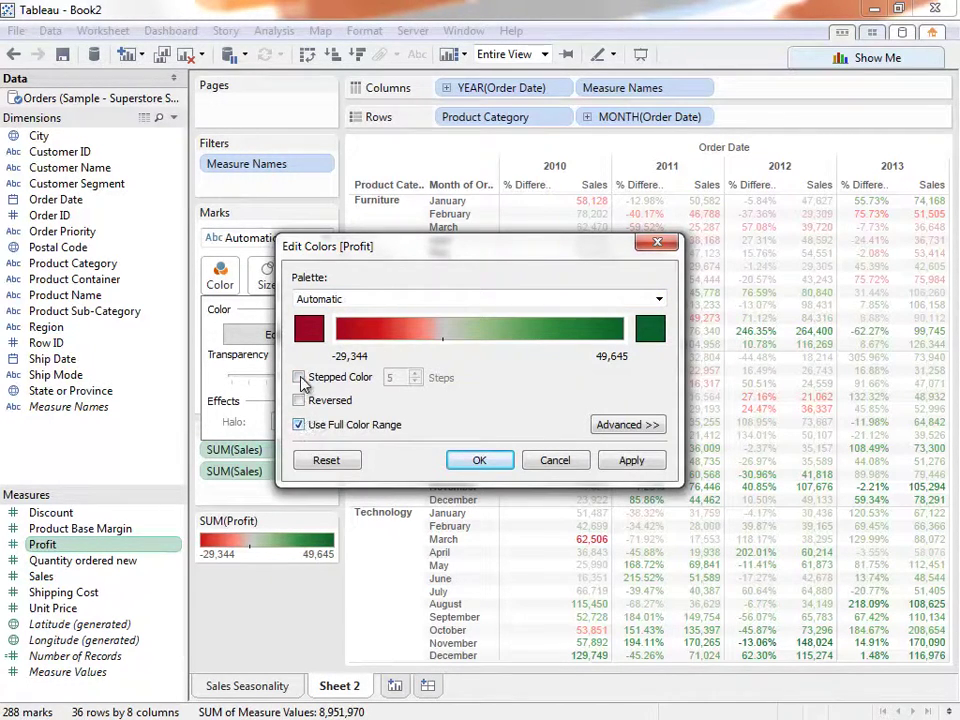
left_click(301, 377)
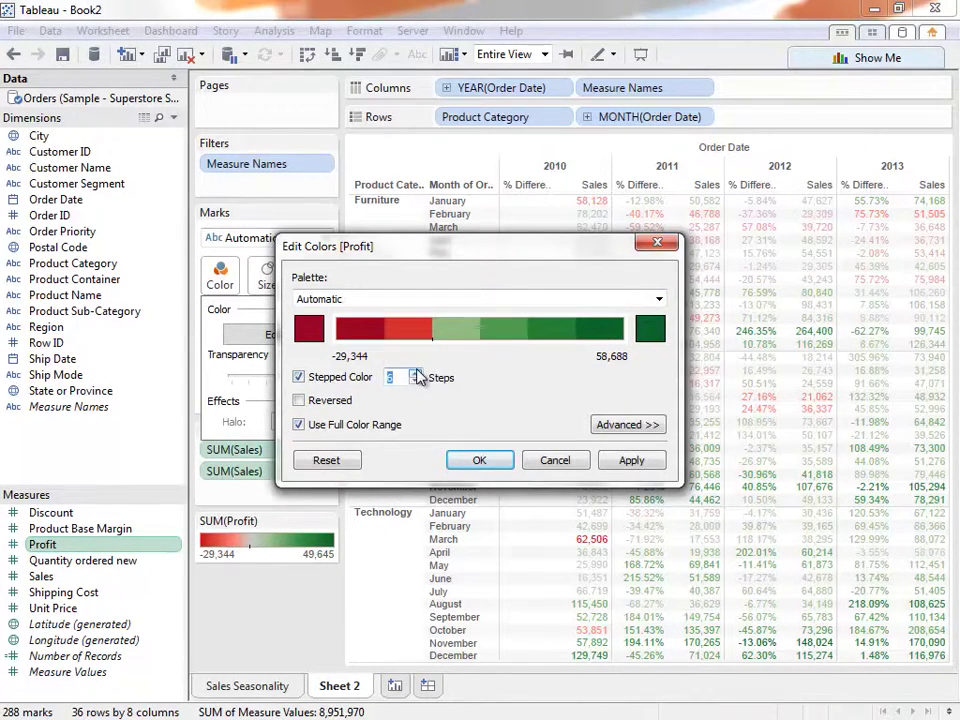
left_click(480, 461)
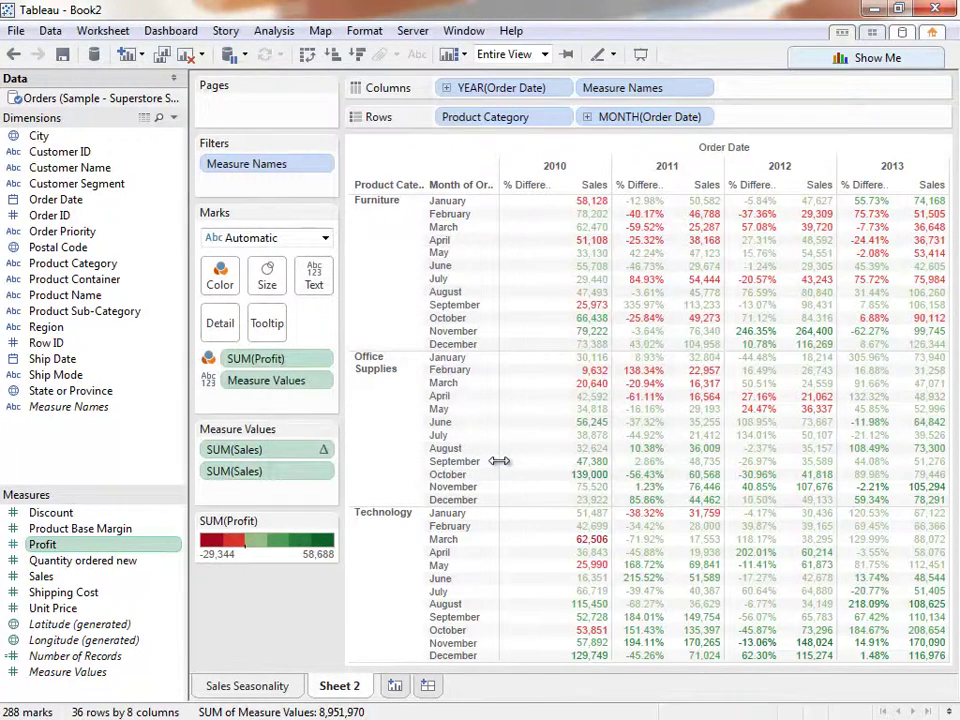
- Undo the stepped colours, switch the marks to Square, and show mark labels in every cell
left_click(13, 55)
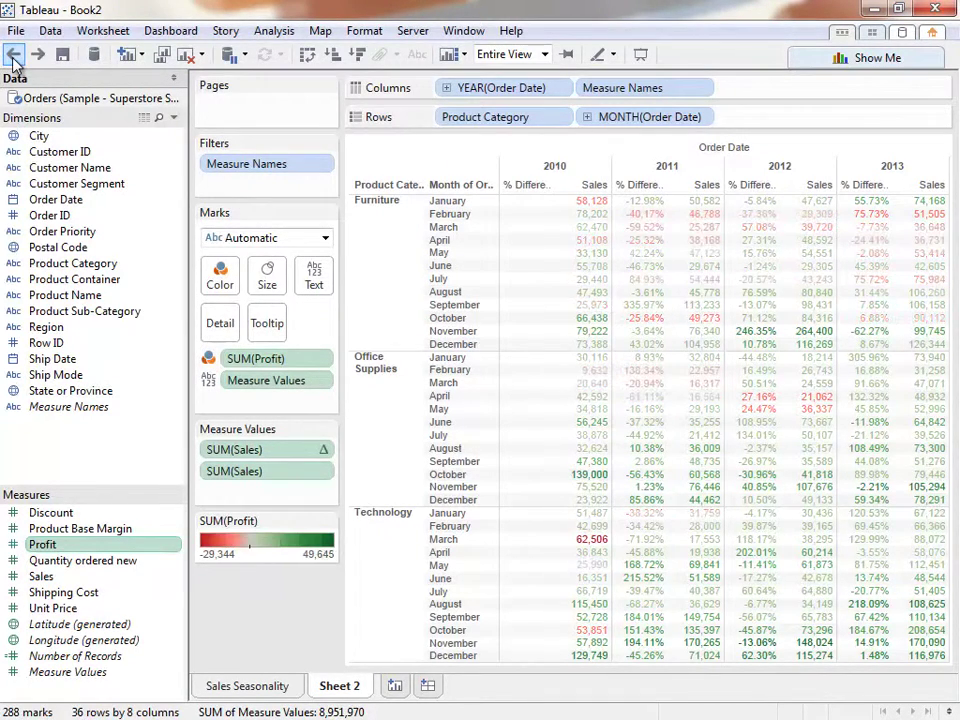
left_click(232, 238)
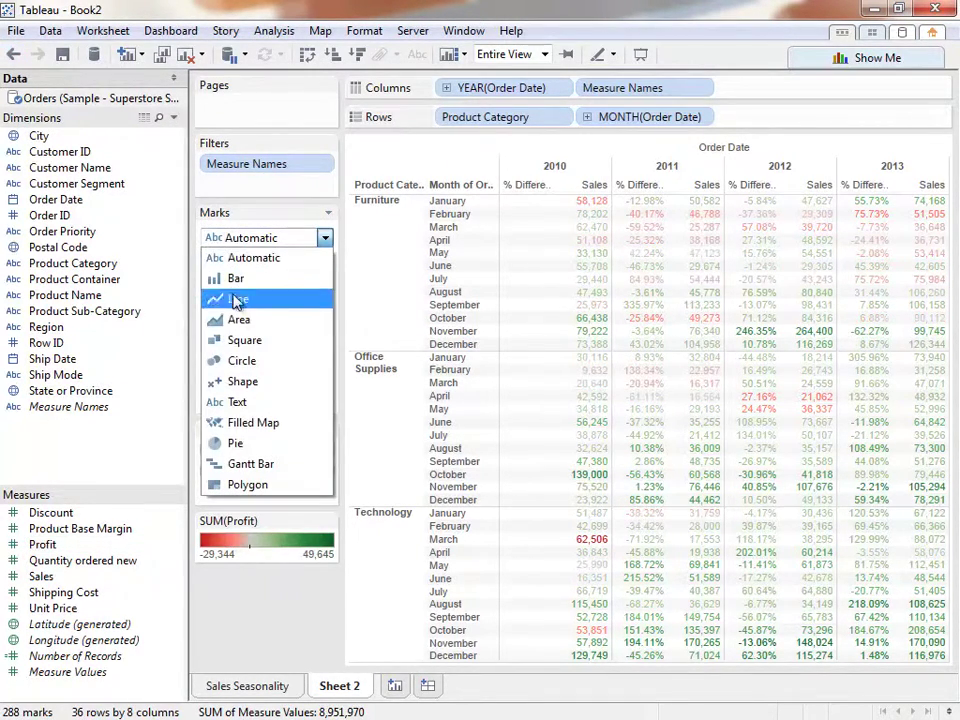
left_click(240, 341)
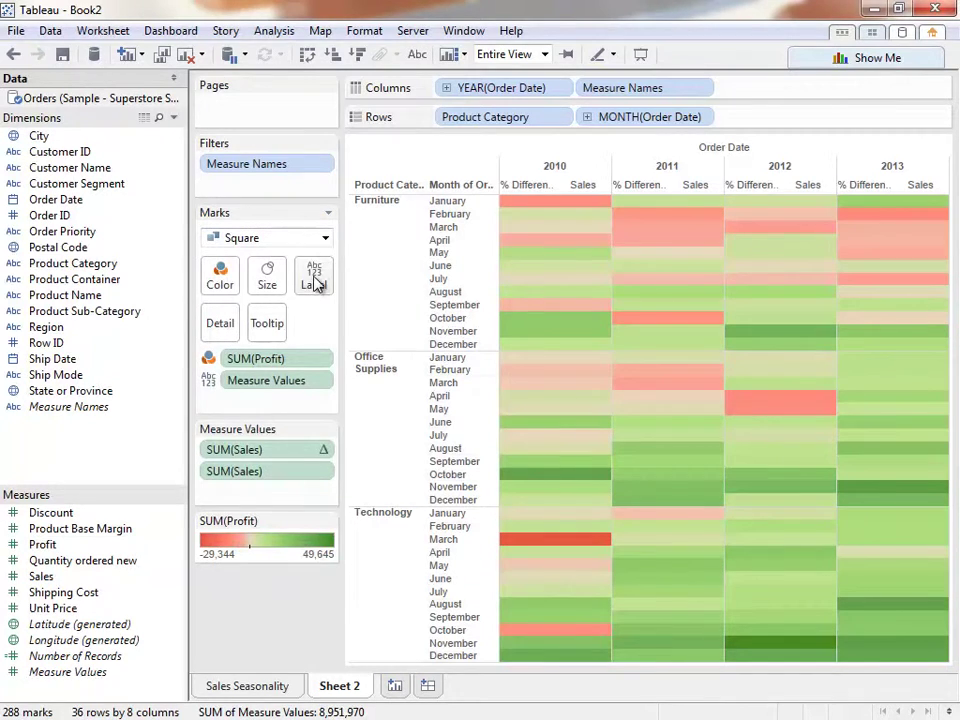
left_click(314, 276)
left_click(354, 318)
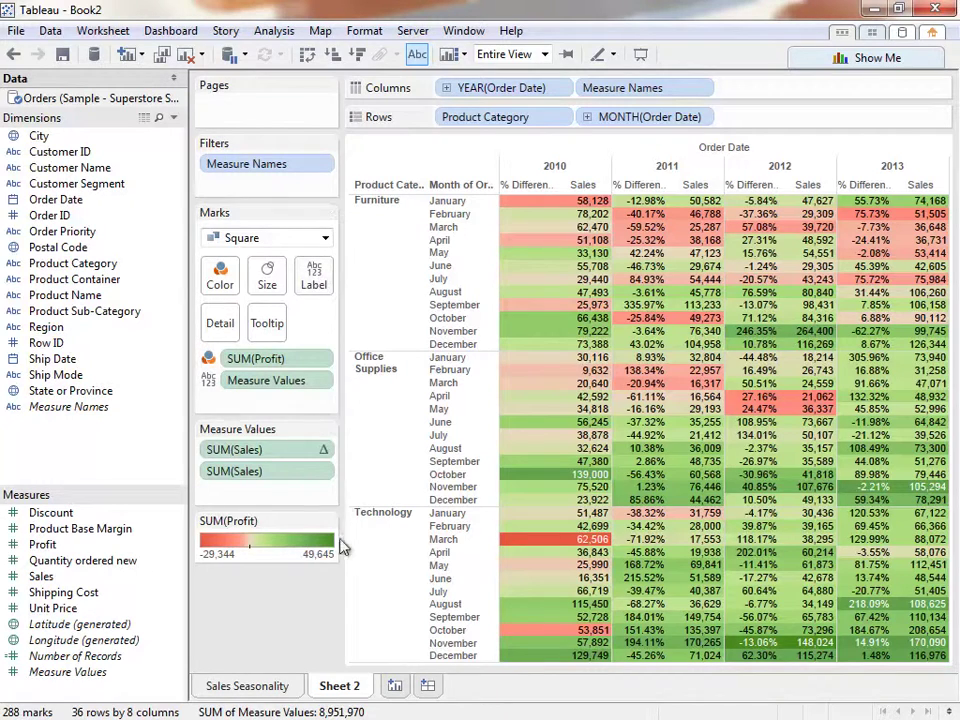
- Rename Sheet 2 to 'Crosstab', then add a new blank worksheet with Show Me open
right_click(352, 682)
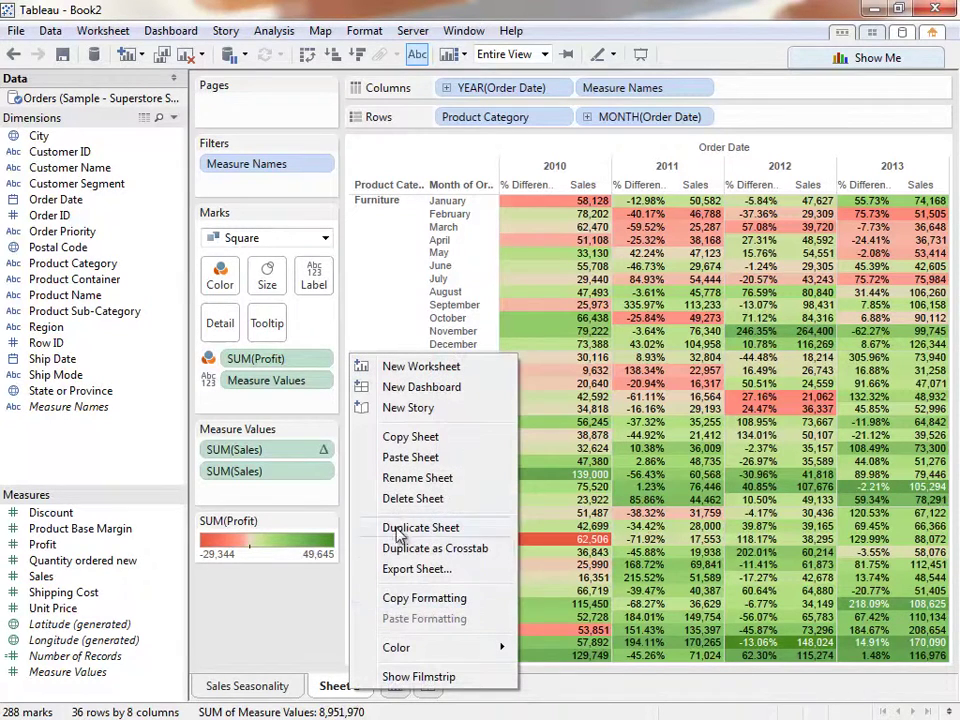
left_click(412, 478)
type("Crosstab")
key("Return")
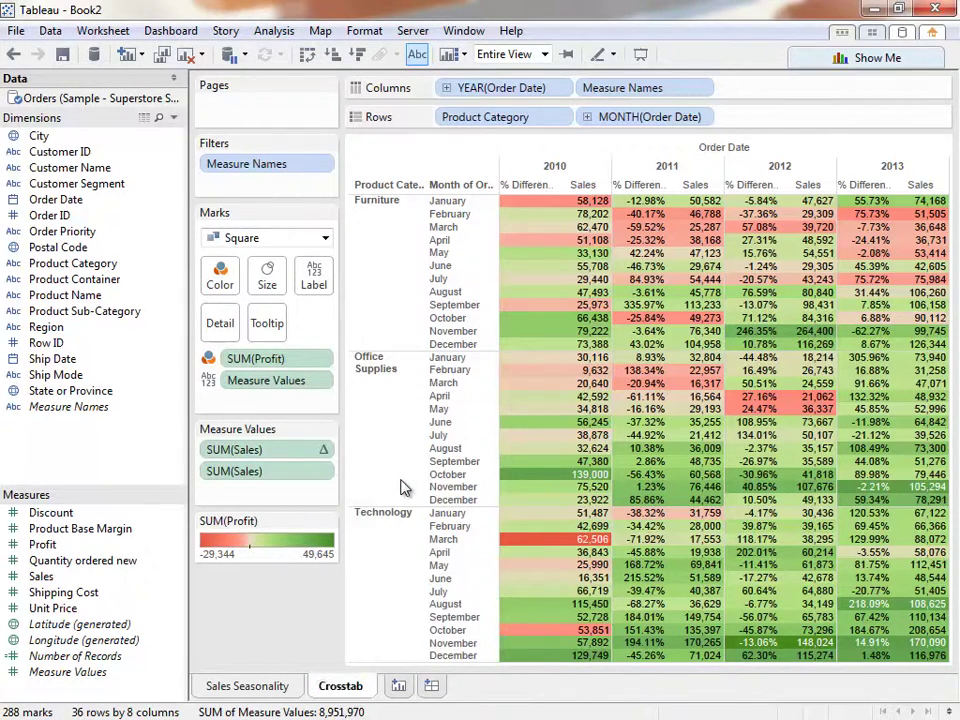
left_click(399, 686)
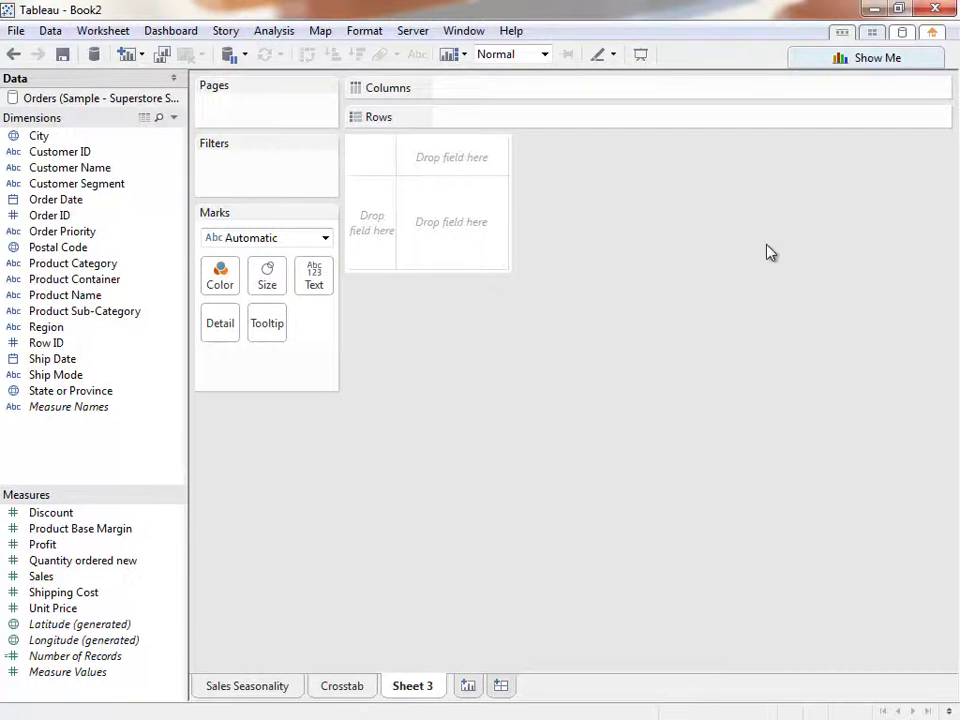
left_click(895, 57)
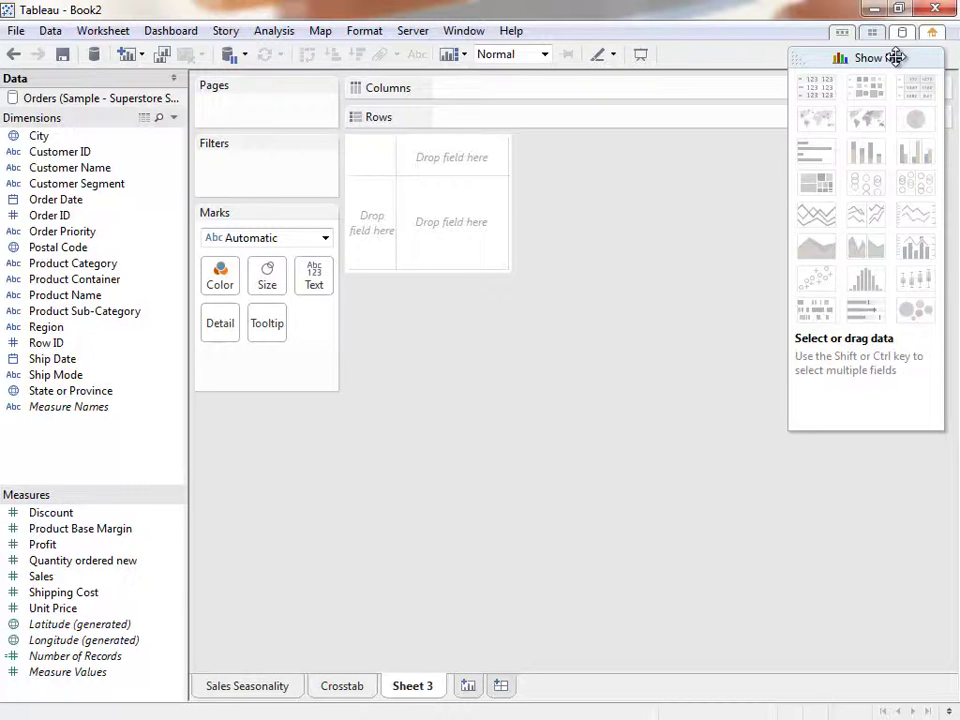
- Dock the Show Me panel beside the Marks card and select Sales with State or Province
left_click_drag(895, 57, 305, 219)
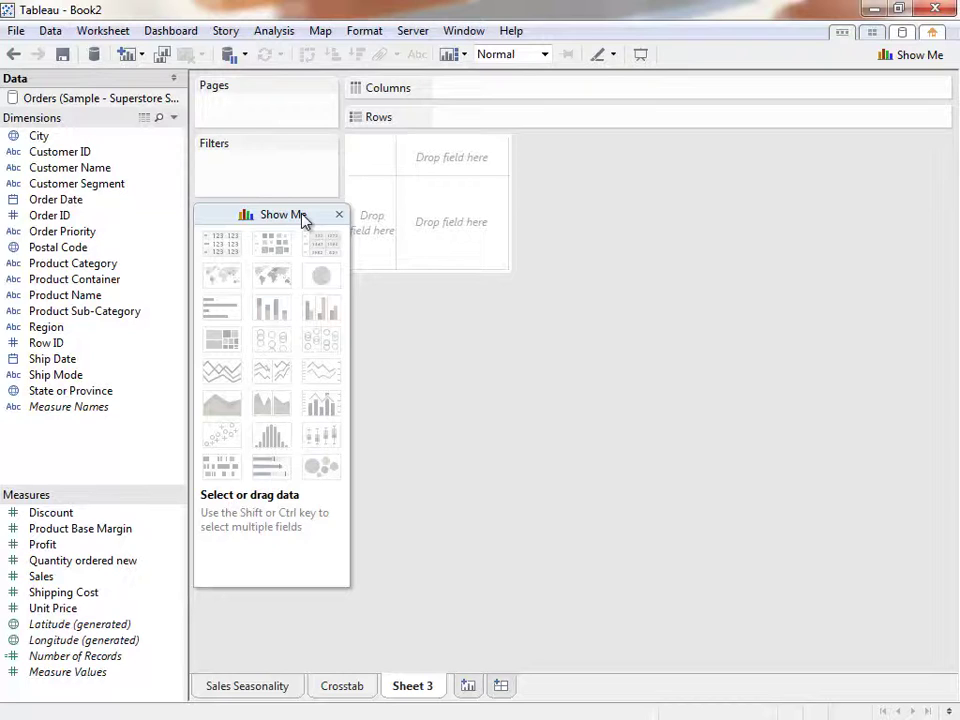
left_click(141, 578)
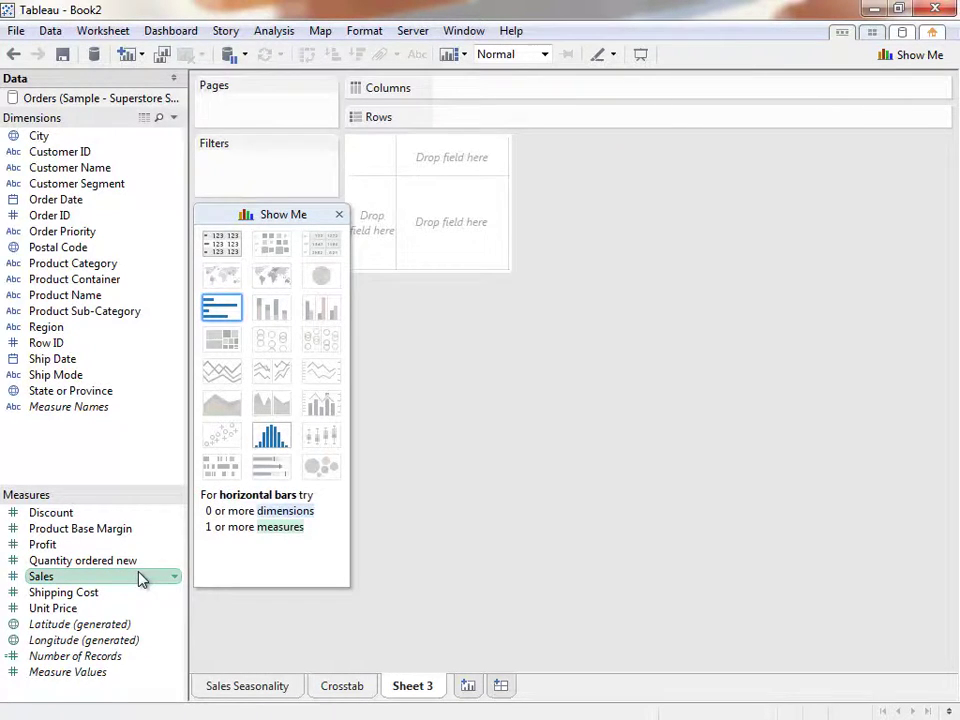
left_click(112, 395, "ctrl")
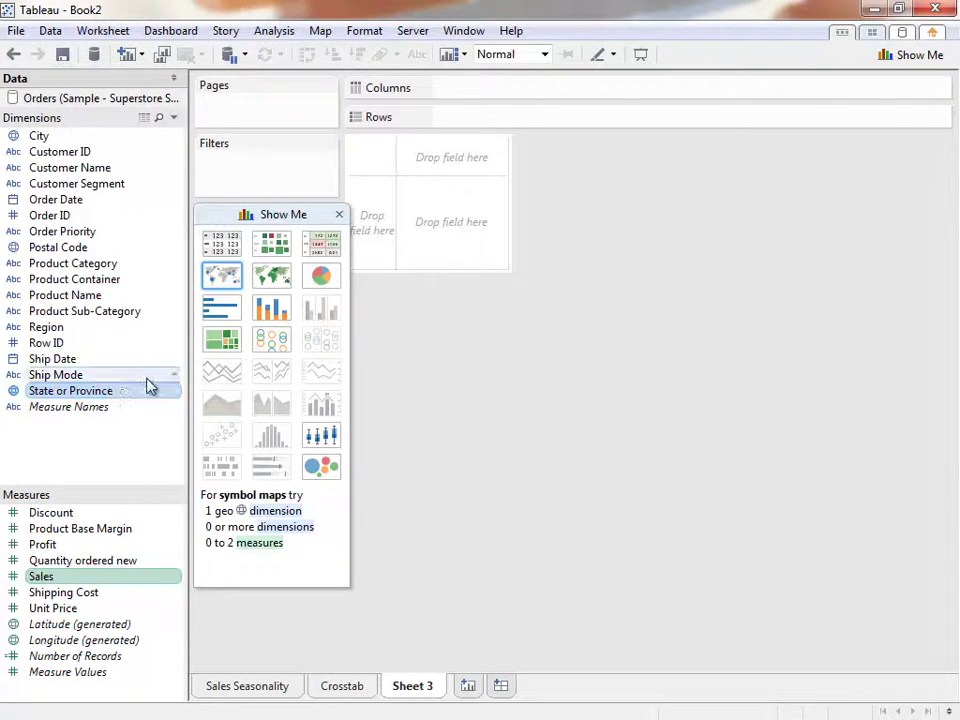
- After trying treemap and bars, choose a symbol map of sales by state and add City detail
left_click(222, 343)
left_click(224, 307)
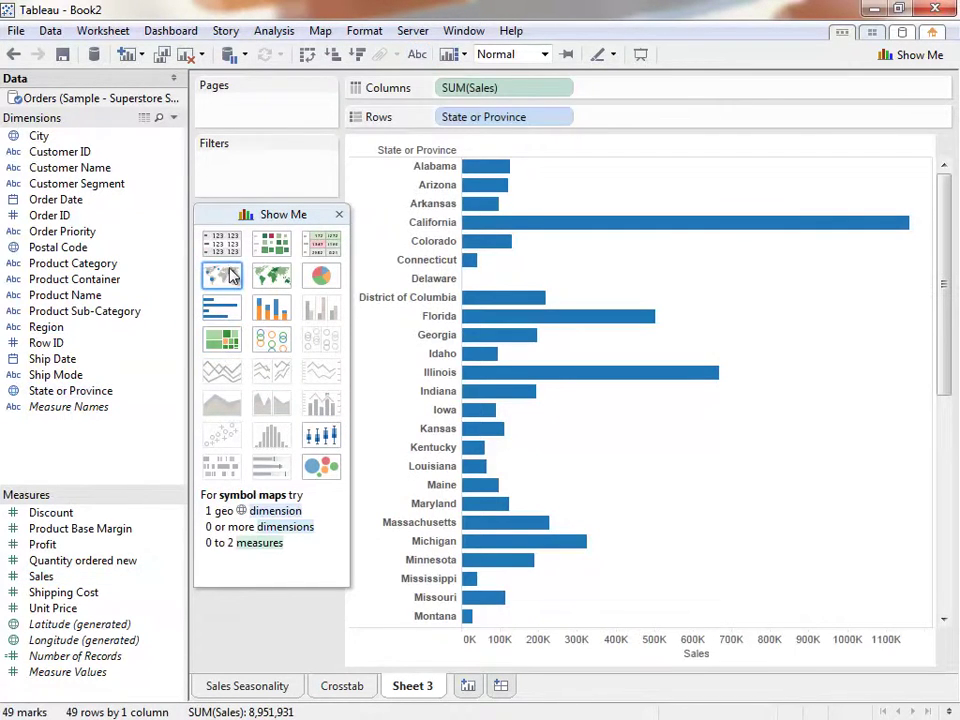
left_click(229, 275)
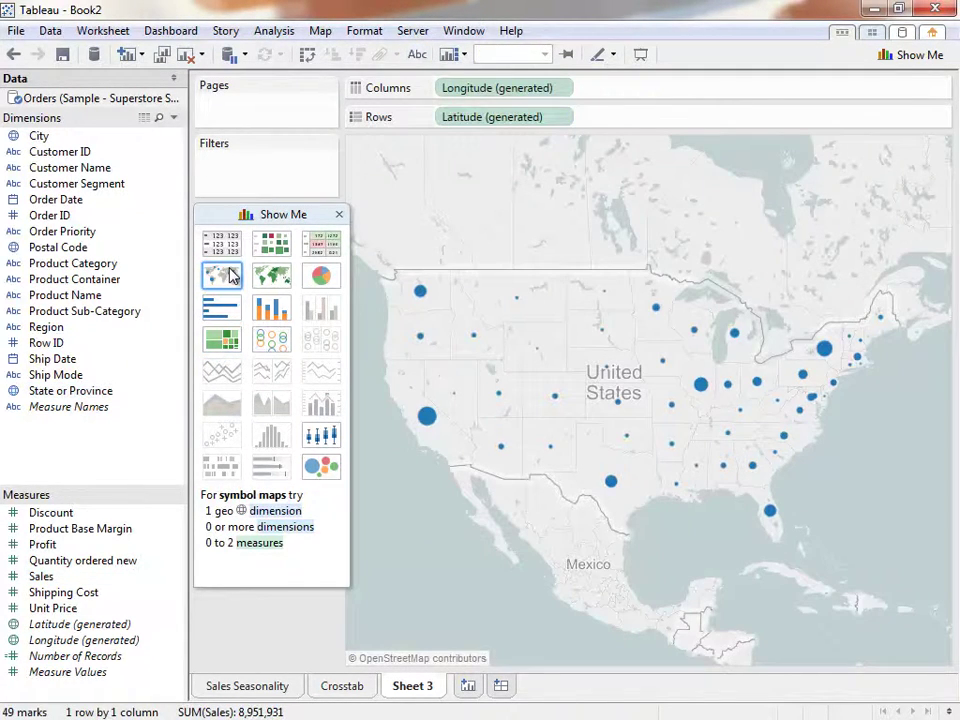
left_click(338, 214)
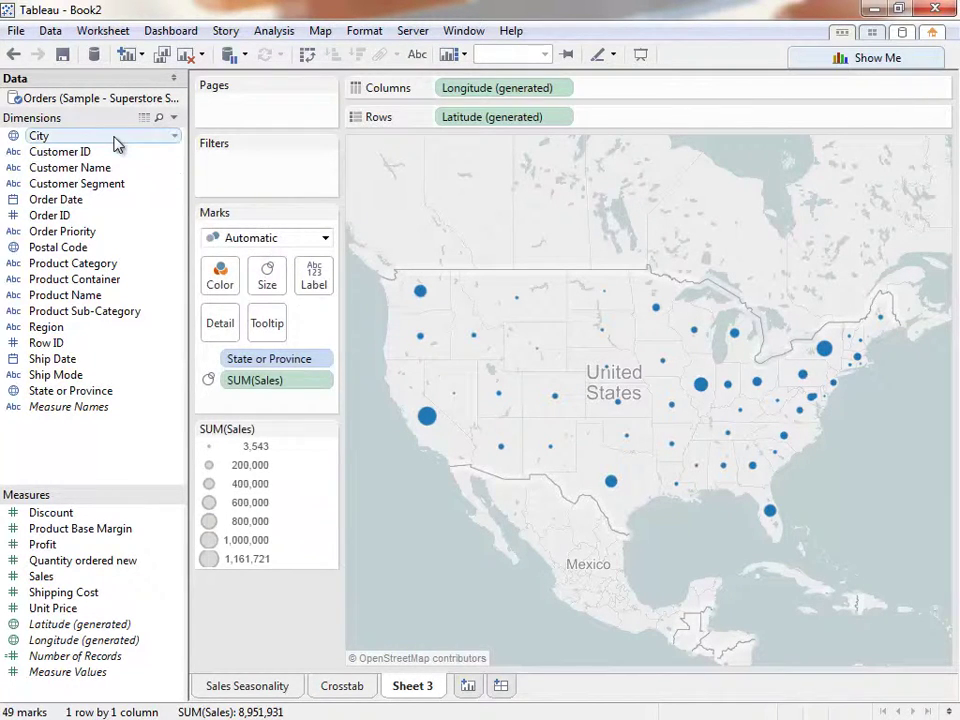
left_click_drag(114, 137, 508, 310)
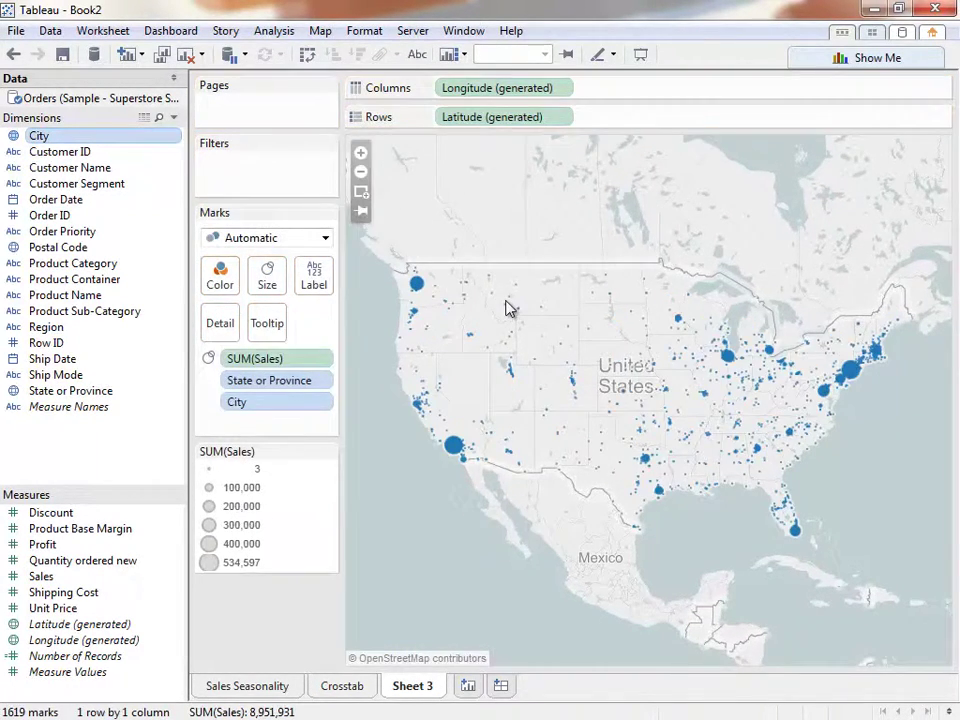
- Enlarge the map circles, make them semi-transparent with dark gray borders, and hide the sales size legend
left_click(268, 272)
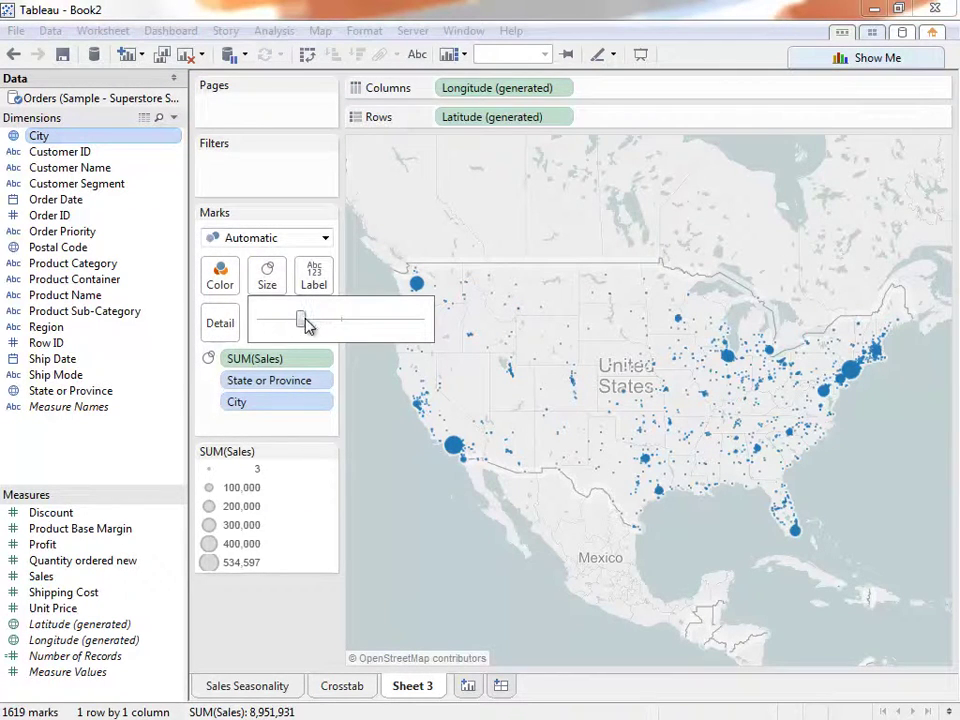
left_click_drag(306, 325, 355, 327)
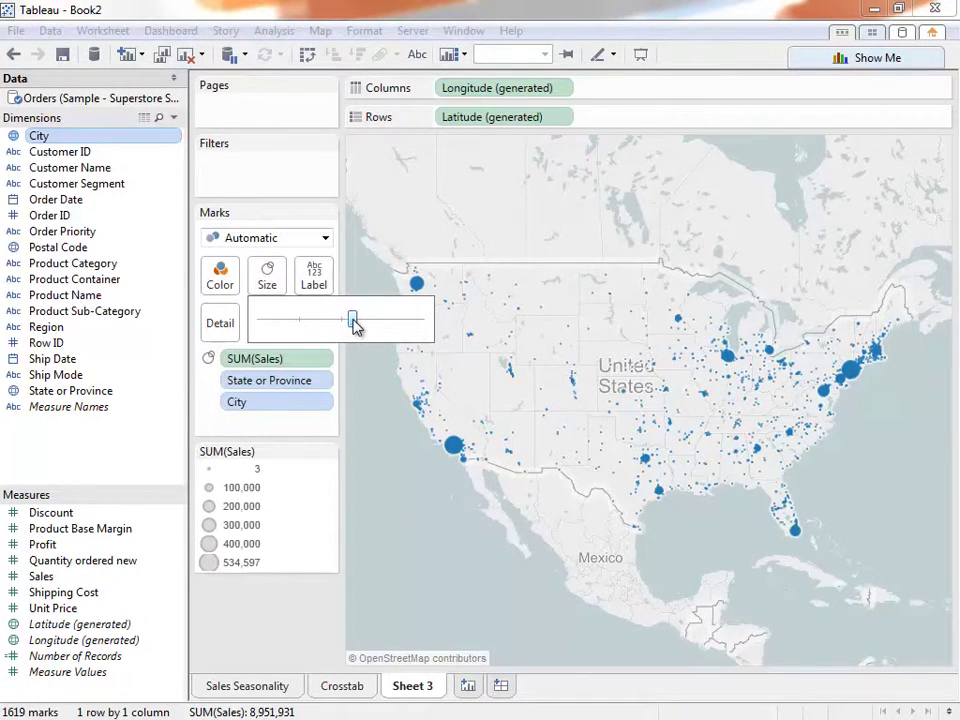
left_click(218, 279)
left_click(277, 468)
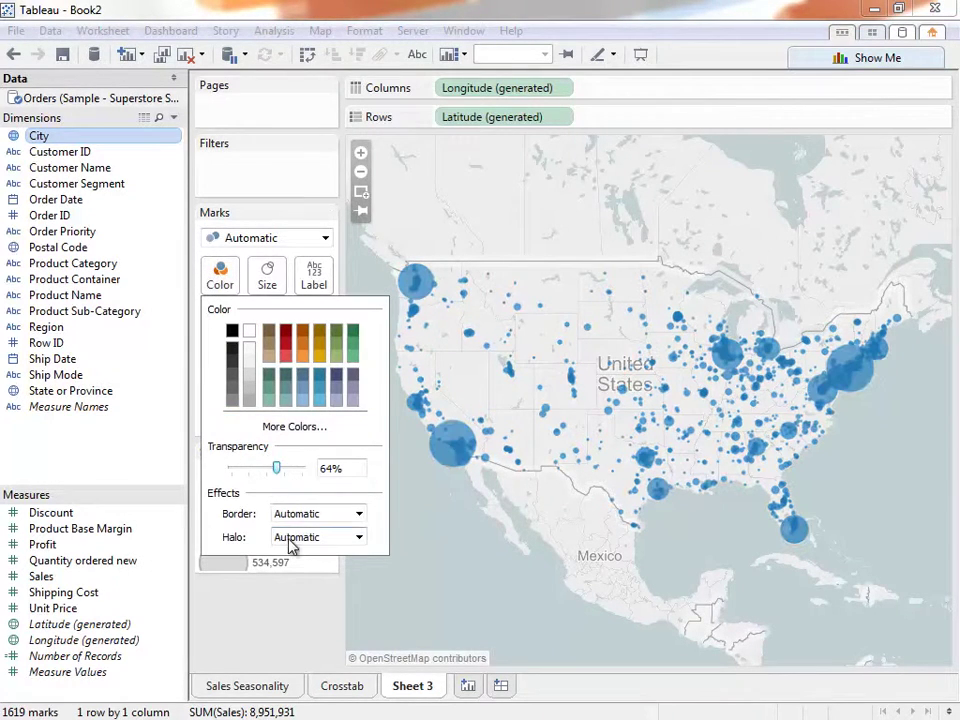
left_click(294, 516)
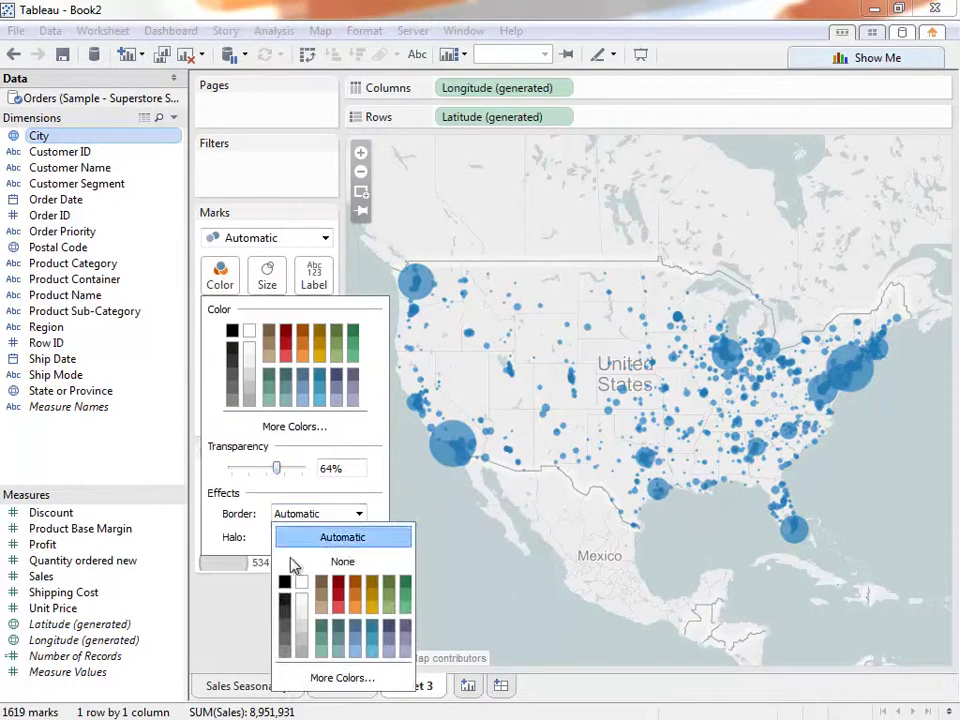
left_click(280, 629)
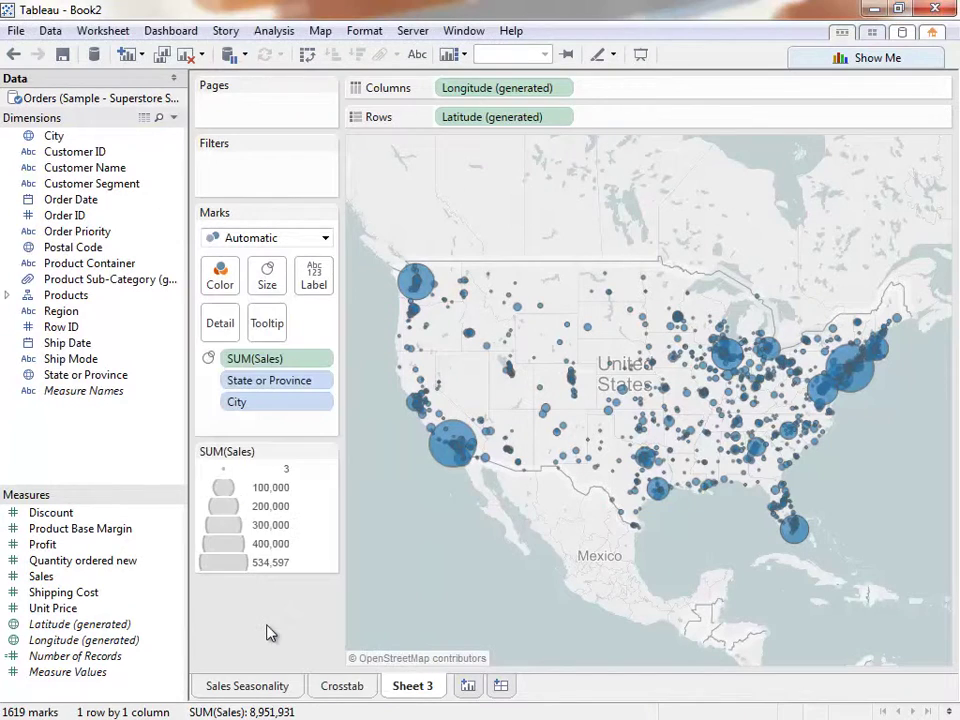
left_click(329, 453)
left_click(302, 564)
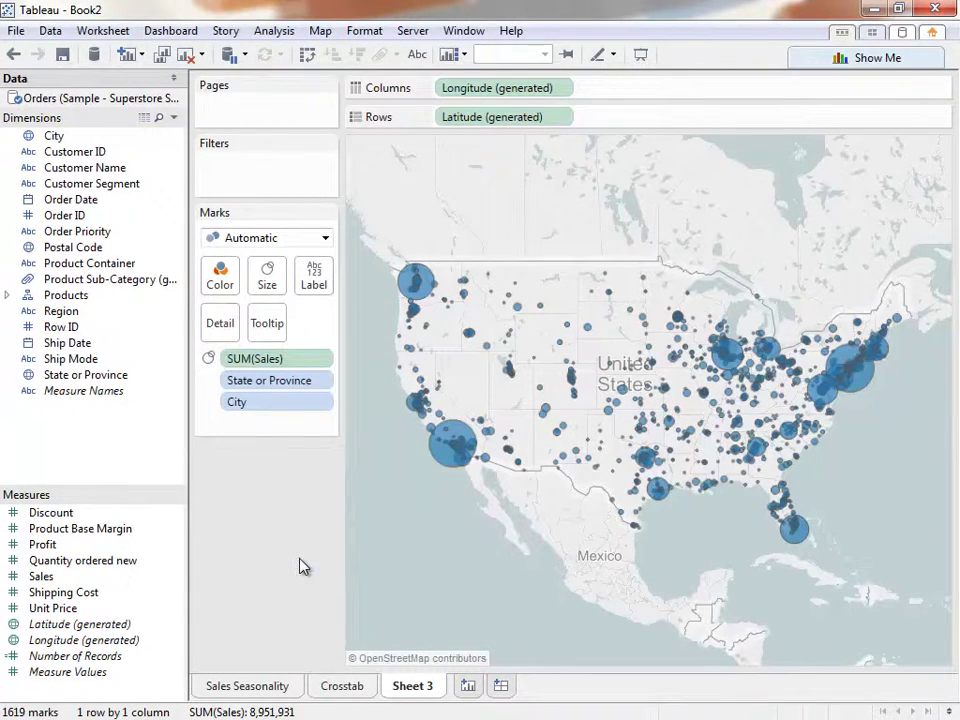
- Colour the map circles by Profit and filter Product Category to Furniture
left_click_drag(129, 546, 224, 288)
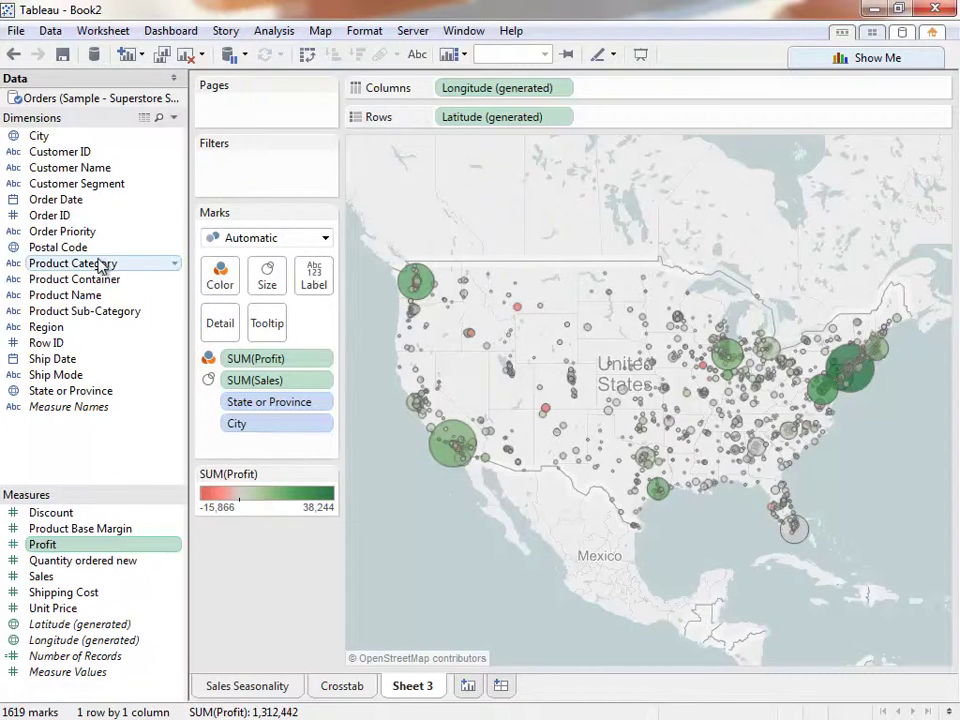
left_click_drag(130, 264, 231, 180)
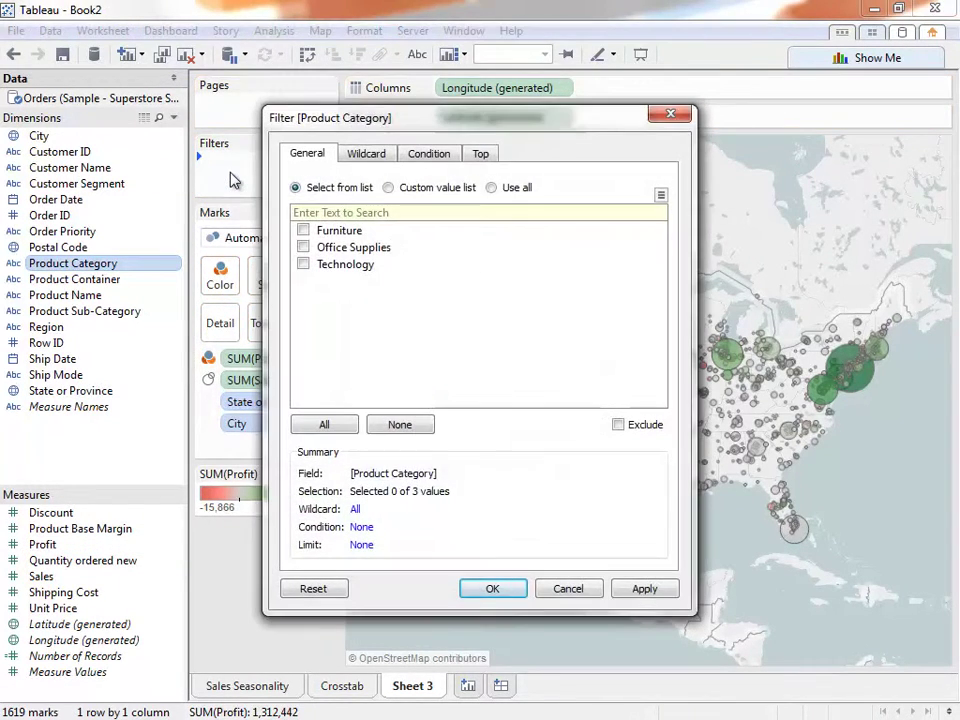
left_click(303, 231)
left_click(494, 589)
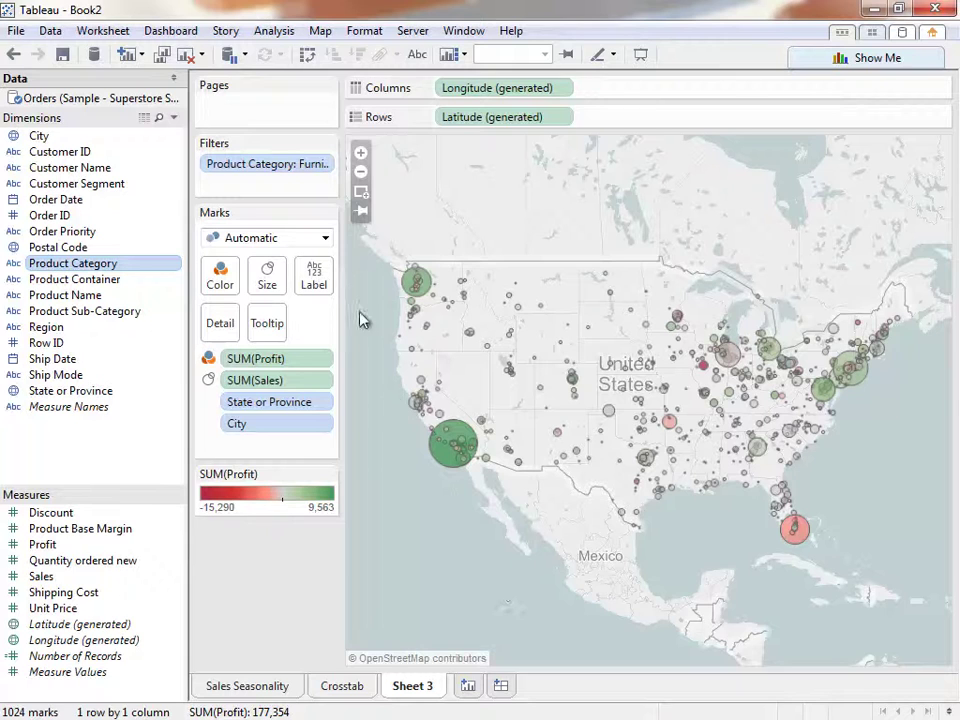
- Show the Product Category quick filter and place it under the profit legend
right_click(301, 168)
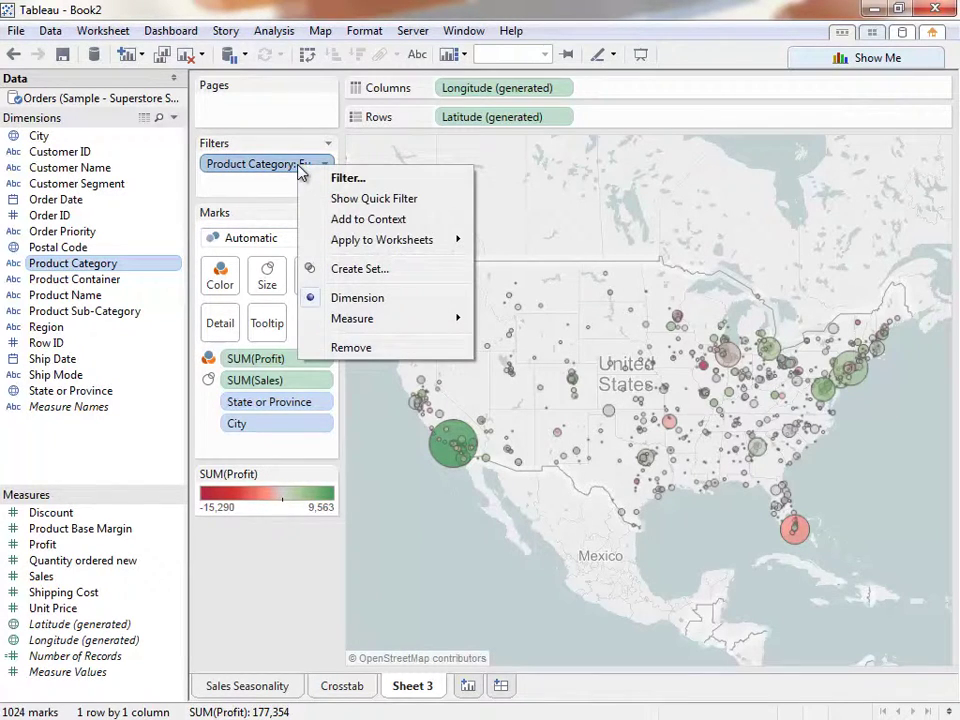
left_click(332, 199)
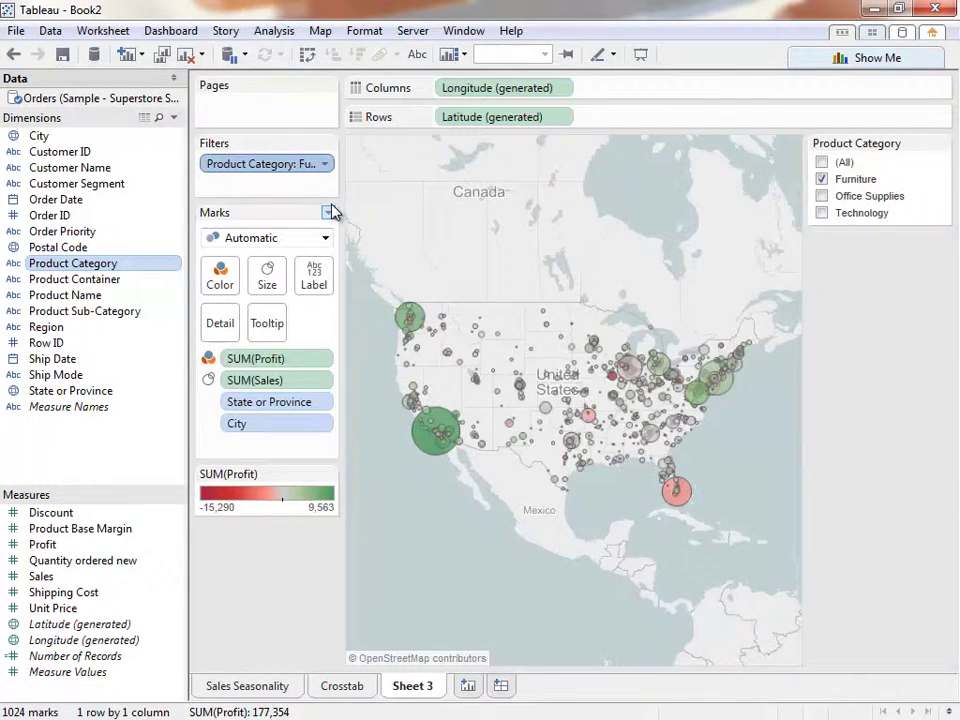
left_click_drag(831, 143, 398, 463)
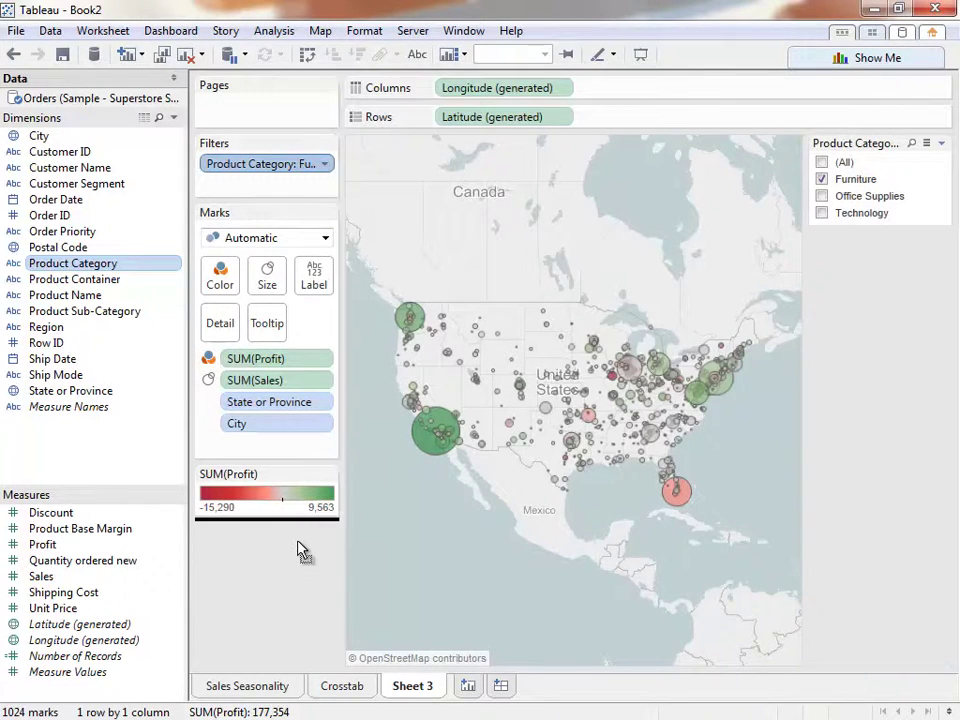
left_click_drag(303, 551, 300, 551)
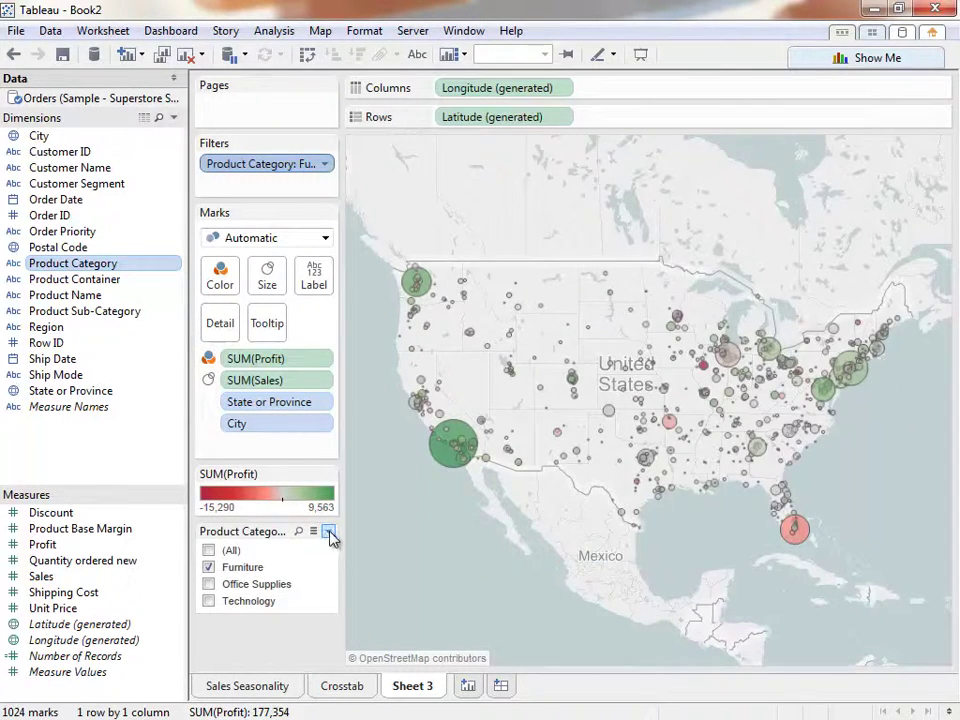
- Make the filter a single-value list, preview Office Supplies and Technology, then leave it on (All)
left_click(329, 532)
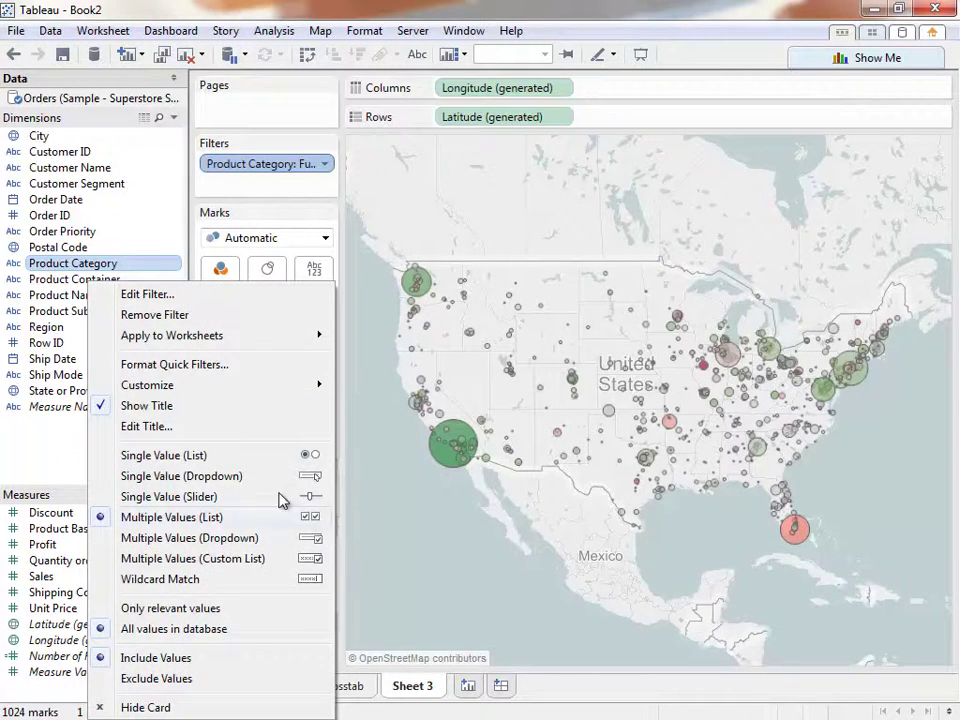
left_click(253, 456)
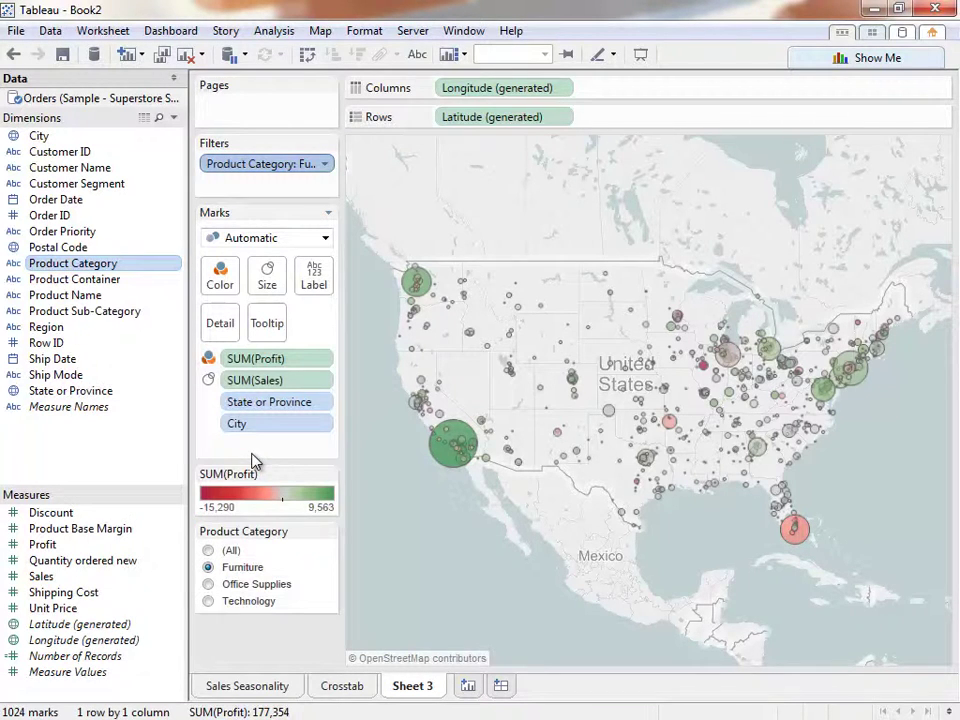
left_click(209, 585)
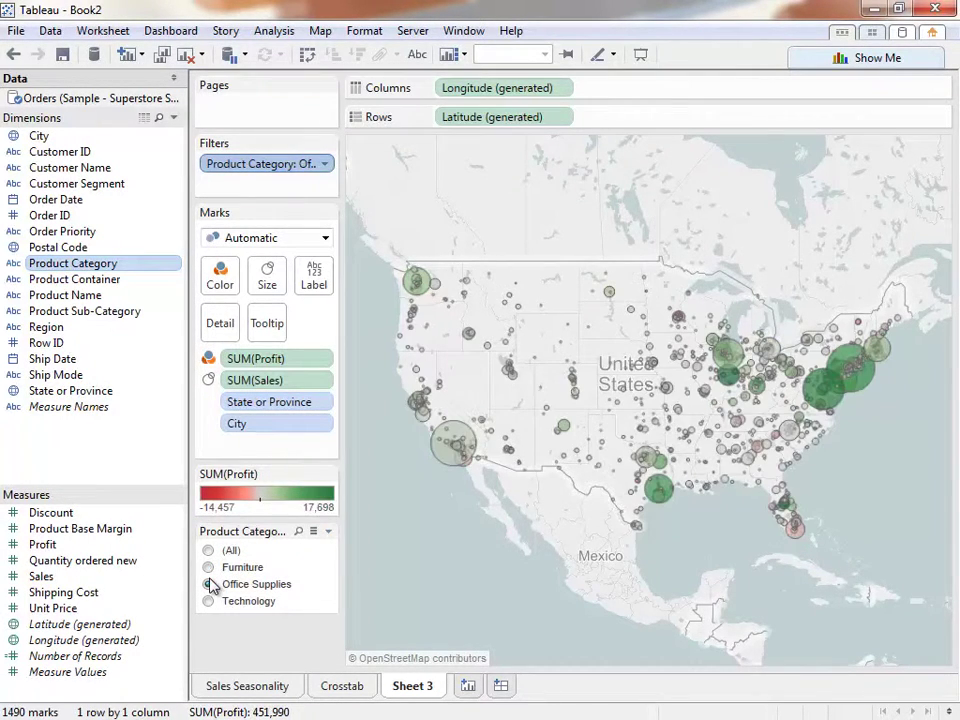
left_click(209, 602)
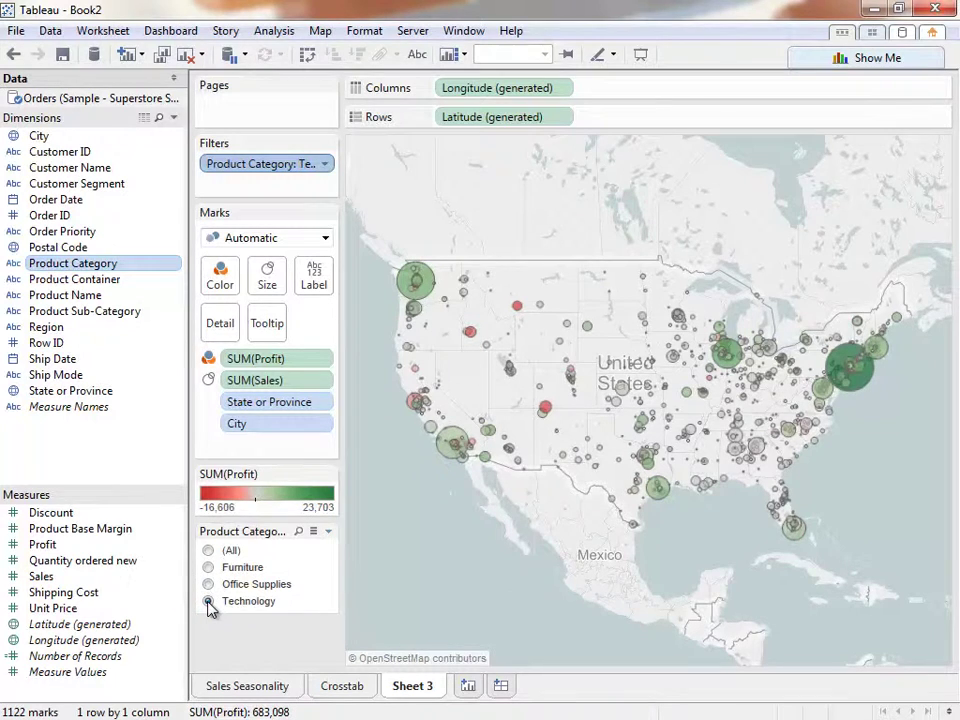
left_click(209, 551)
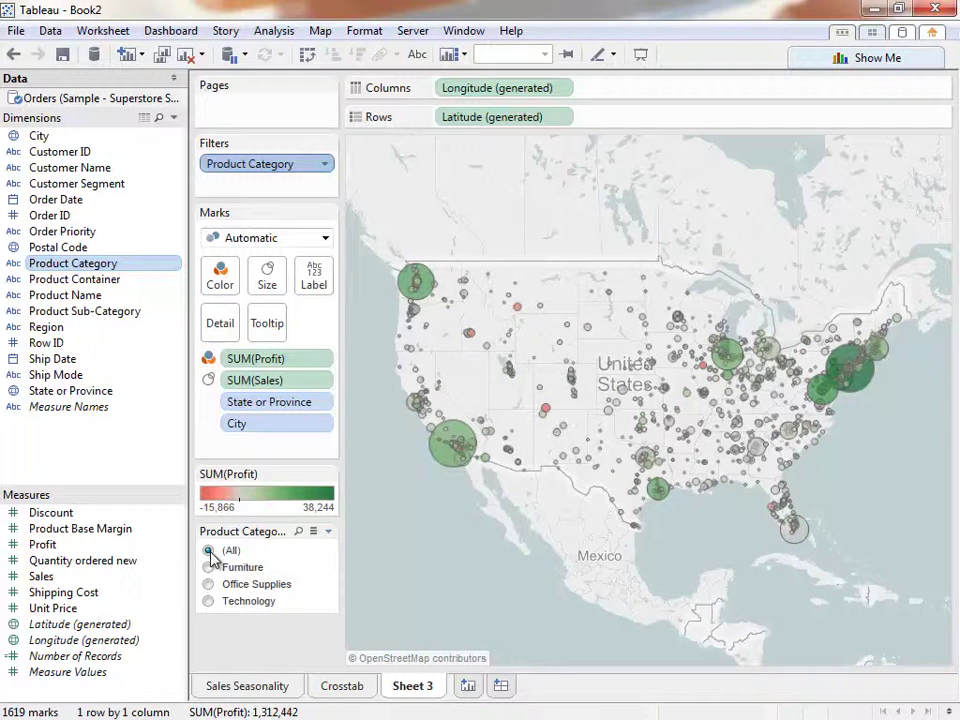
right_click(93, 560)
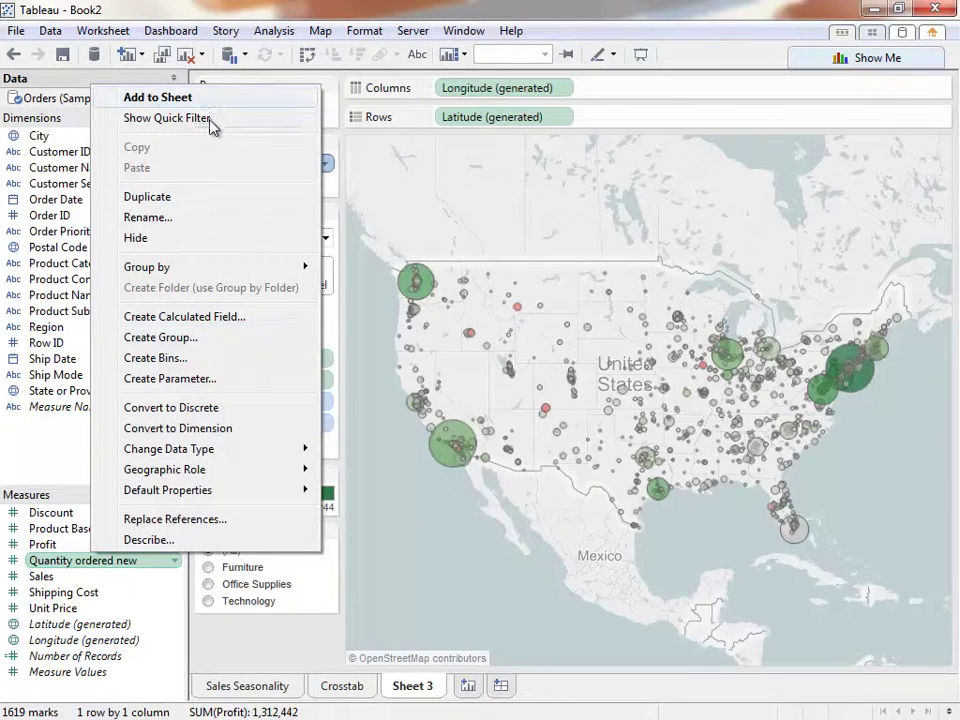
- Rename Sheet 3 to 'Regional Sales and Profits'
key("Escape")
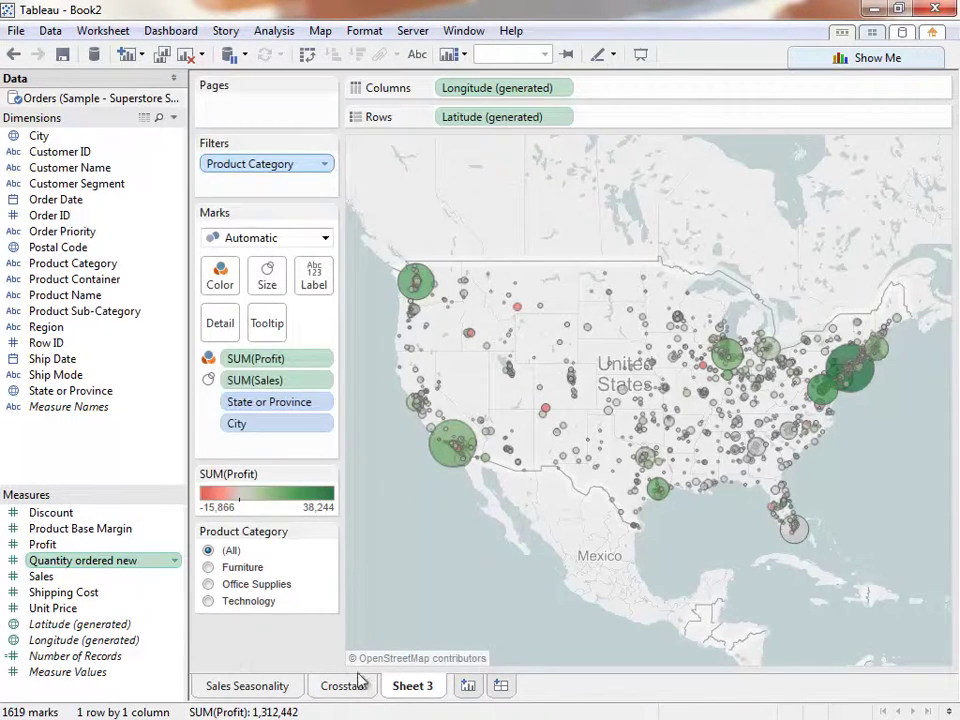
double_click(415, 689)
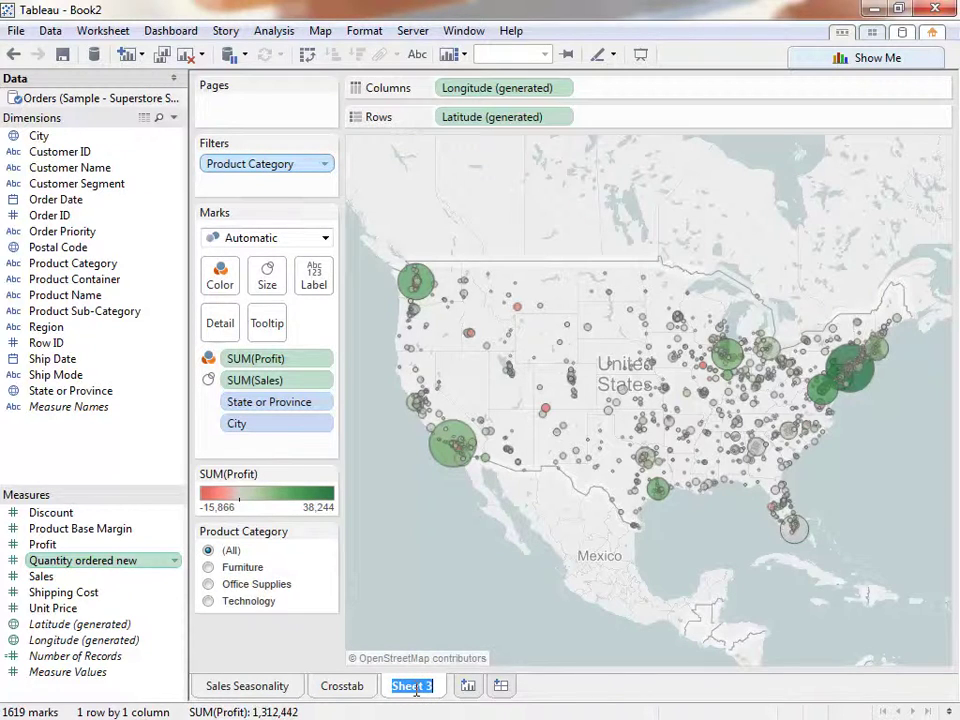
type("Regional Sales and Profits")
key("Return")
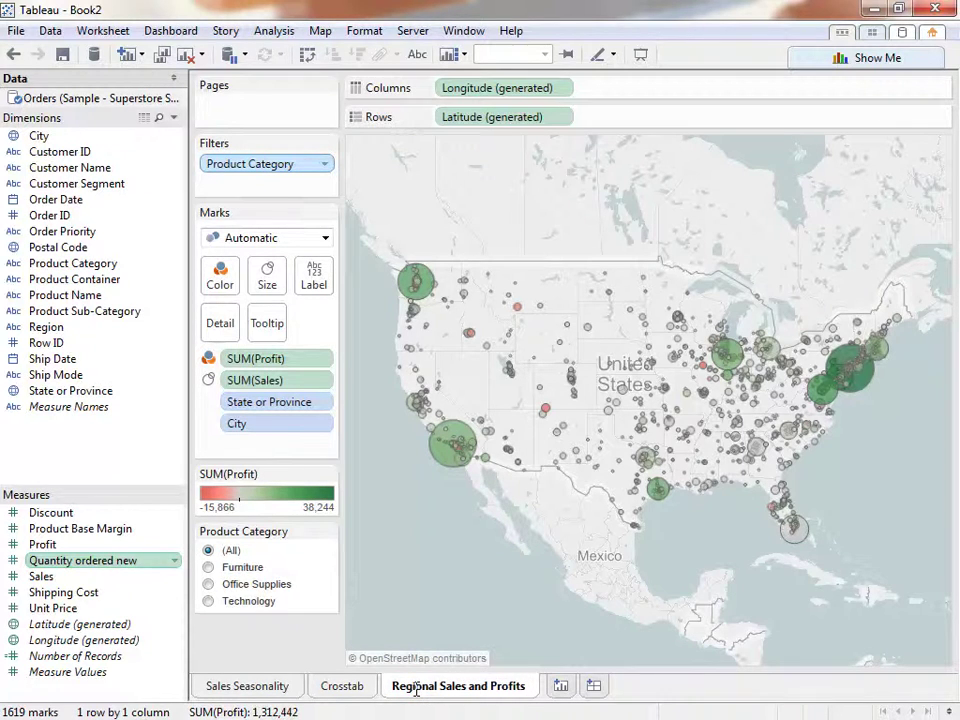
- On a new sheet, chart Sales by Product Category and Sub-Category as horizontal bars after trying other chart types
left_click(560, 688)
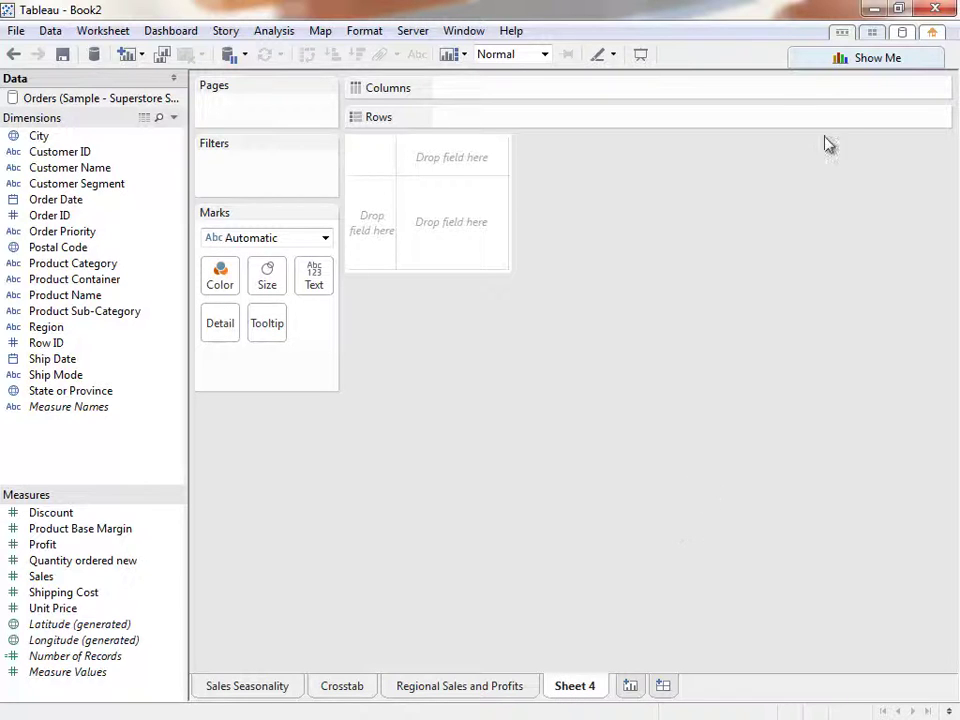
left_click(855, 60)
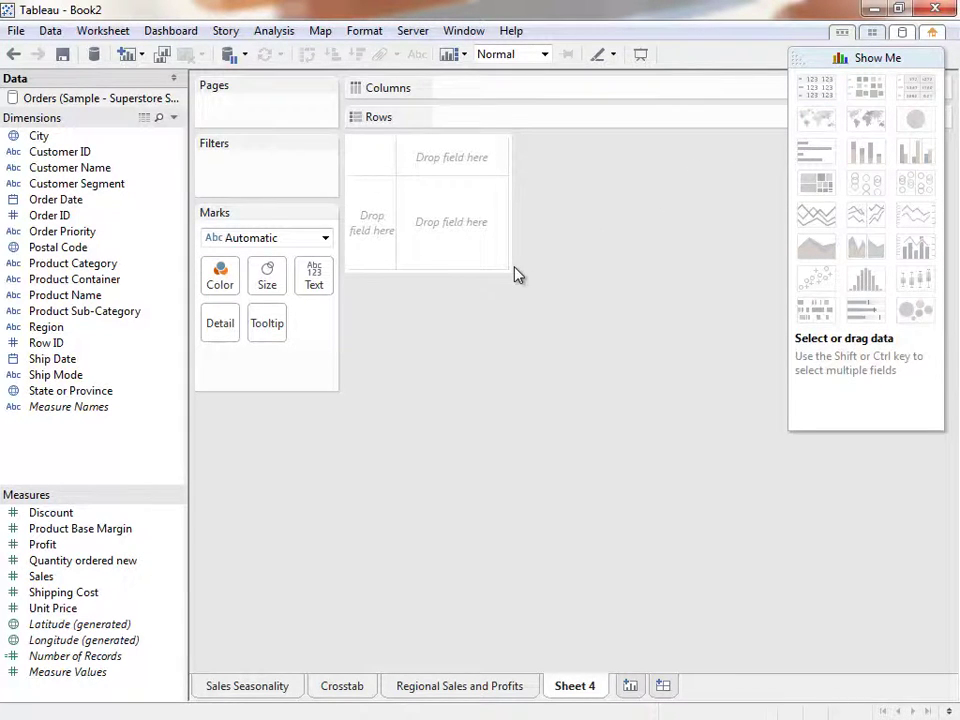
left_click(141, 266)
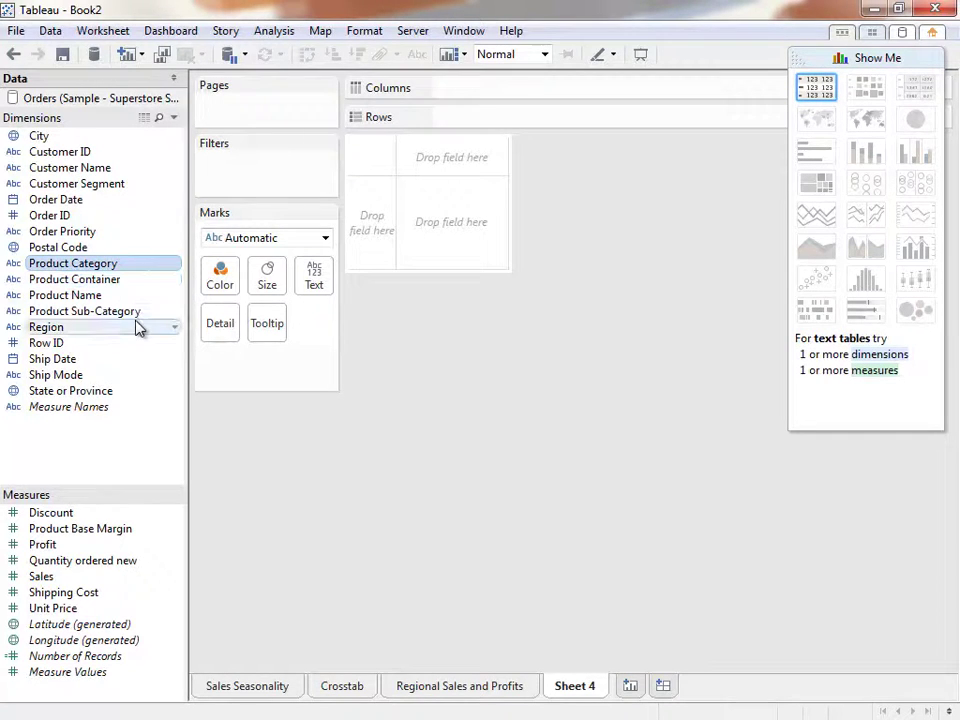
left_click(134, 313, "ctrl")
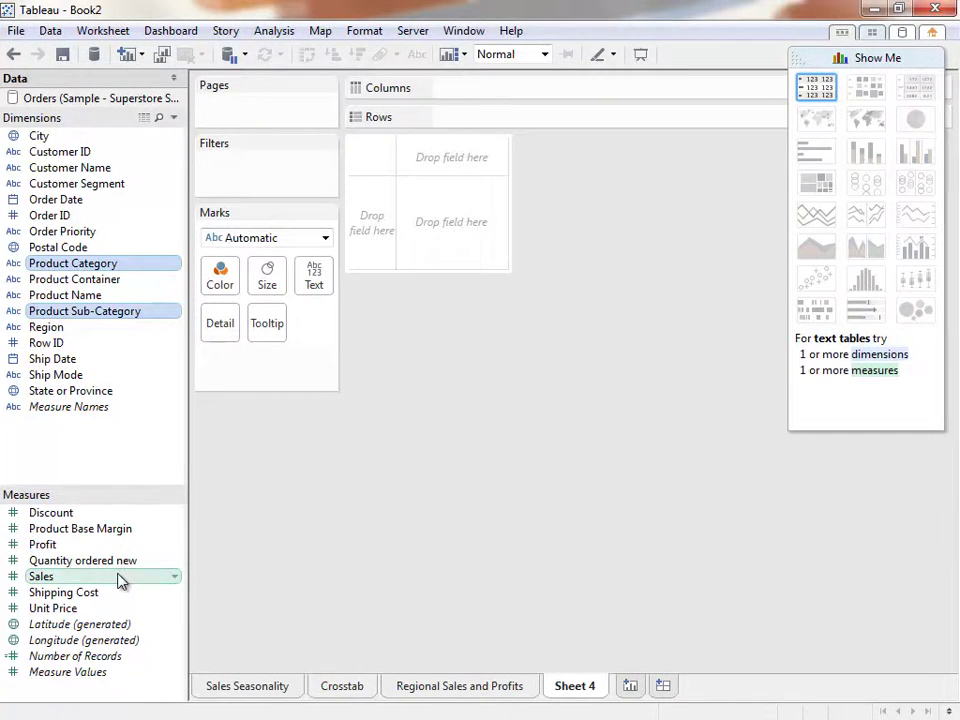
left_click(118, 580, "ctrl")
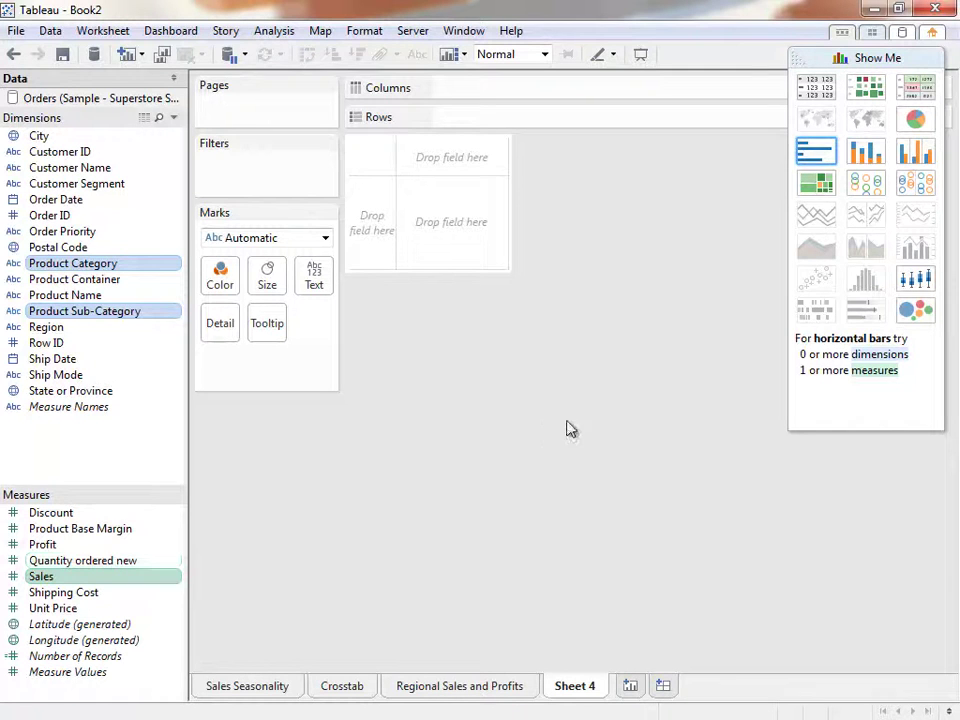
left_click(916, 283)
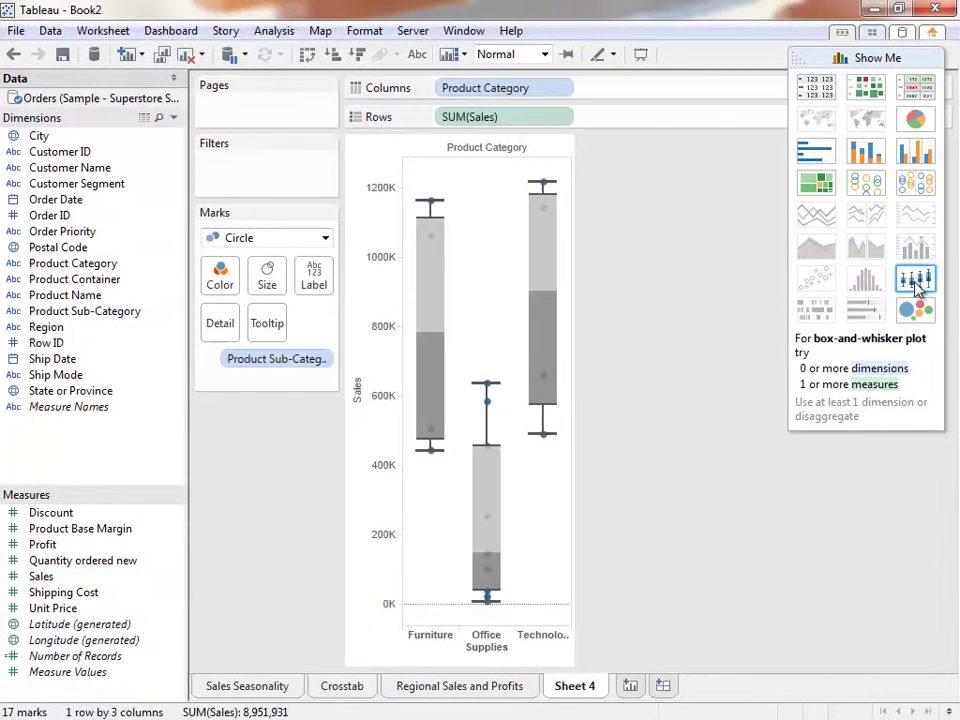
left_click(820, 184)
left_click(922, 185)
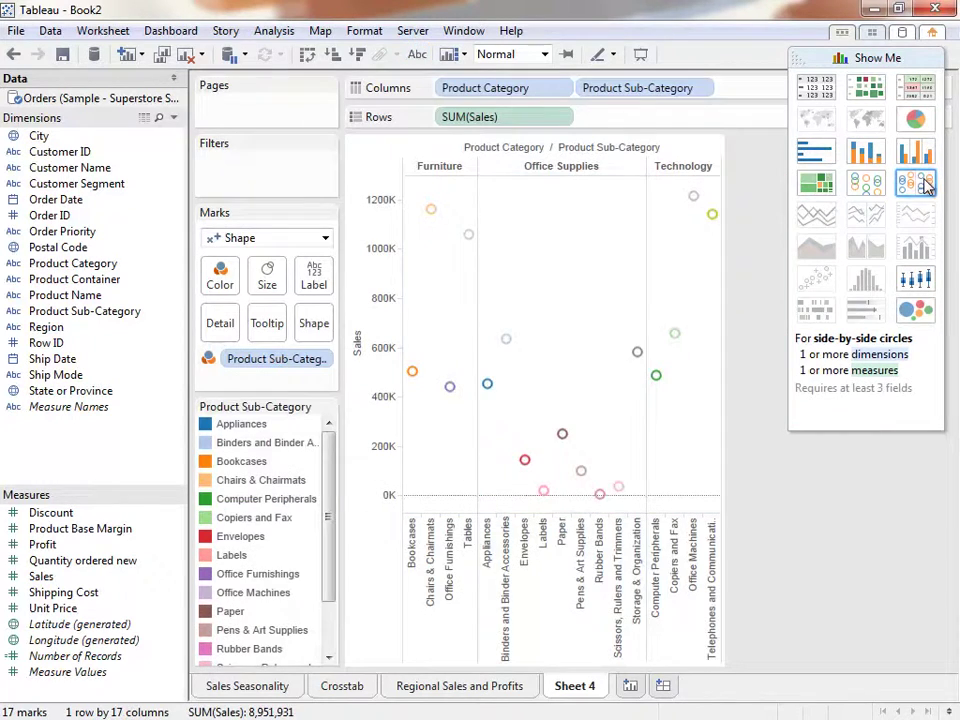
left_click(830, 158)
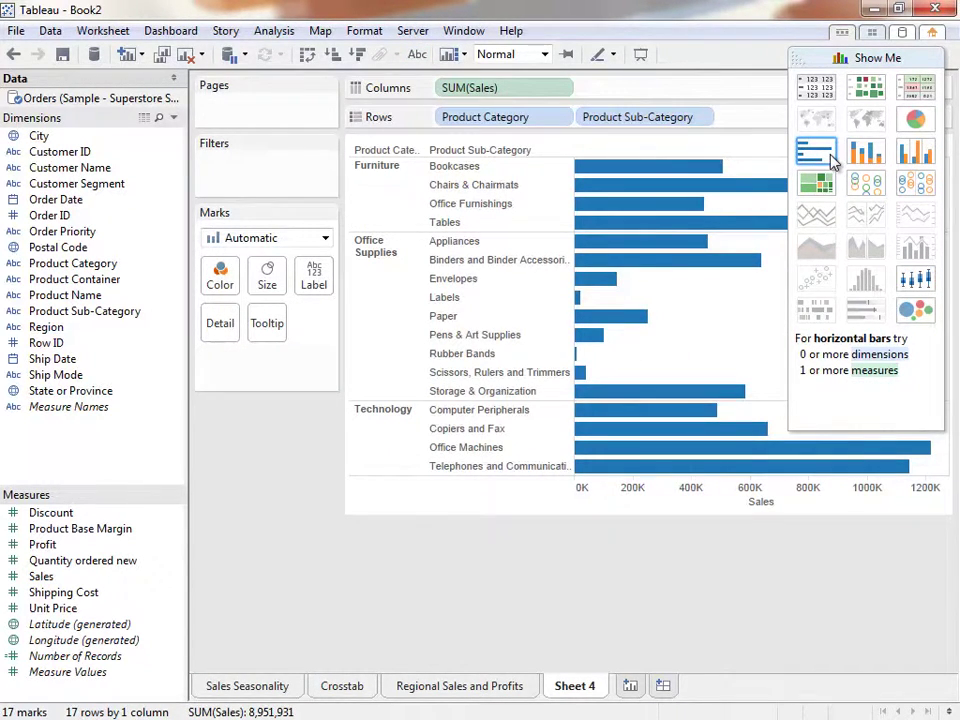
- Create a 'Products' hierarchy of Product Category, Product Sub-Category and Product Name
left_click(935, 61)
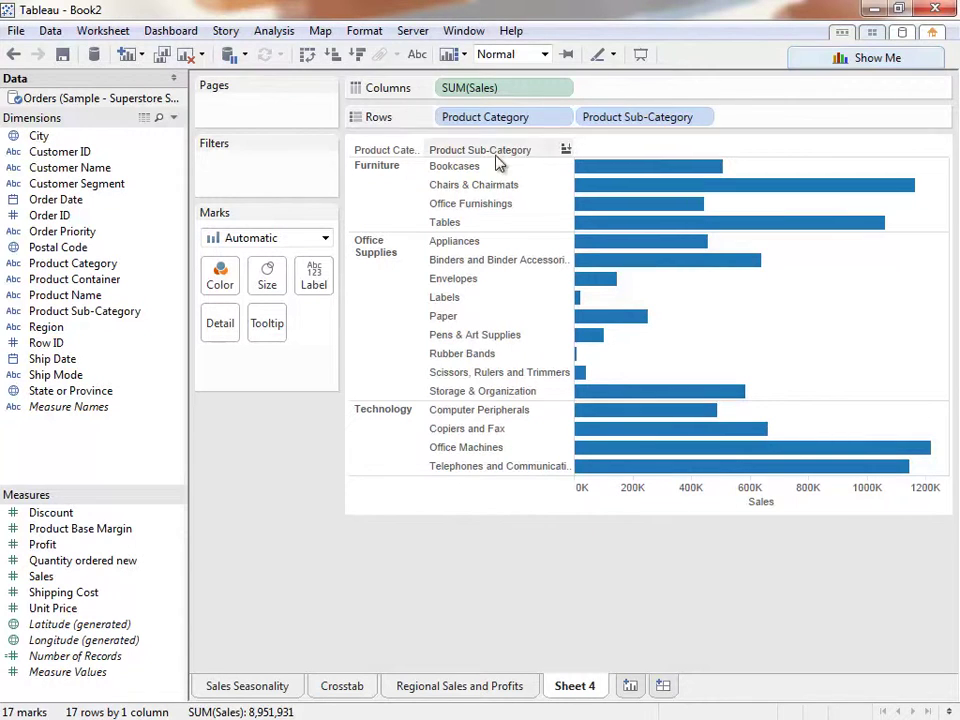
left_click_drag(82, 316, 96, 274)
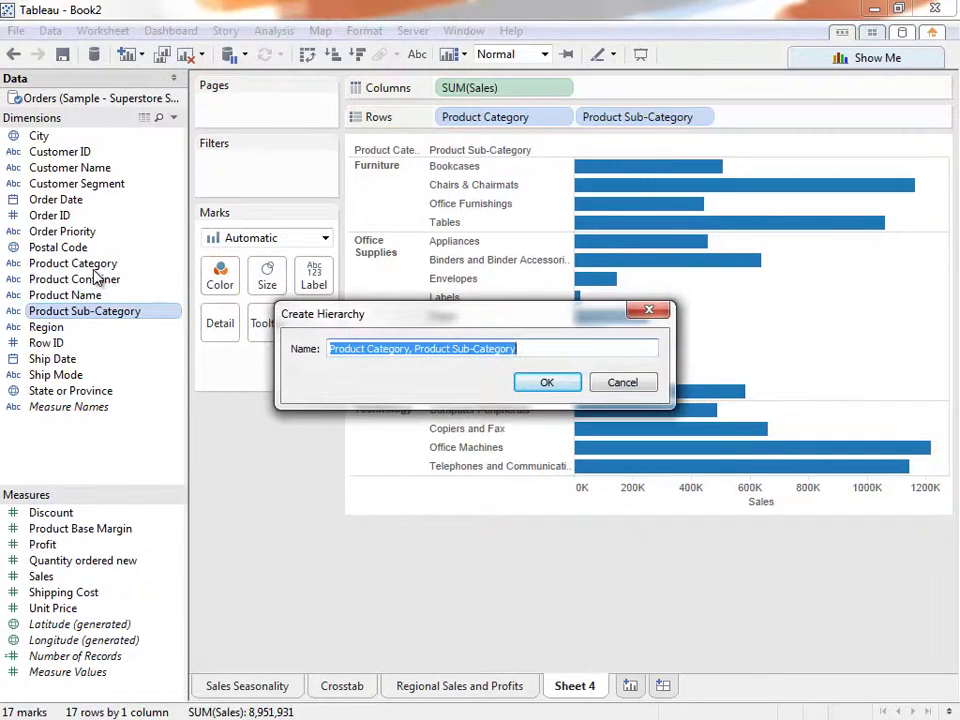
type("Products")
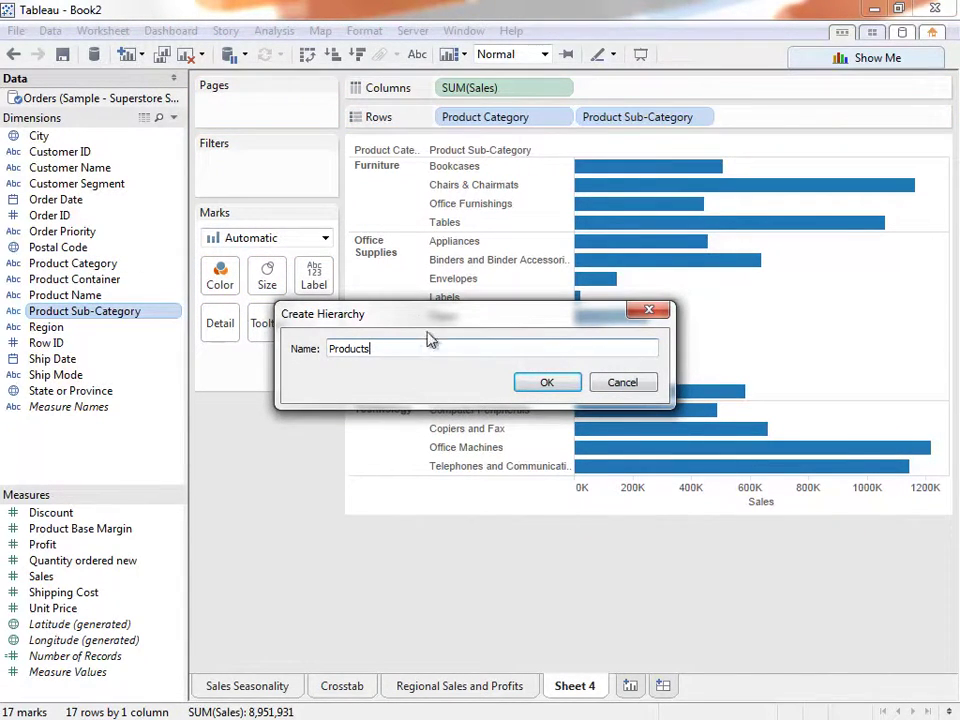
left_click(528, 384)
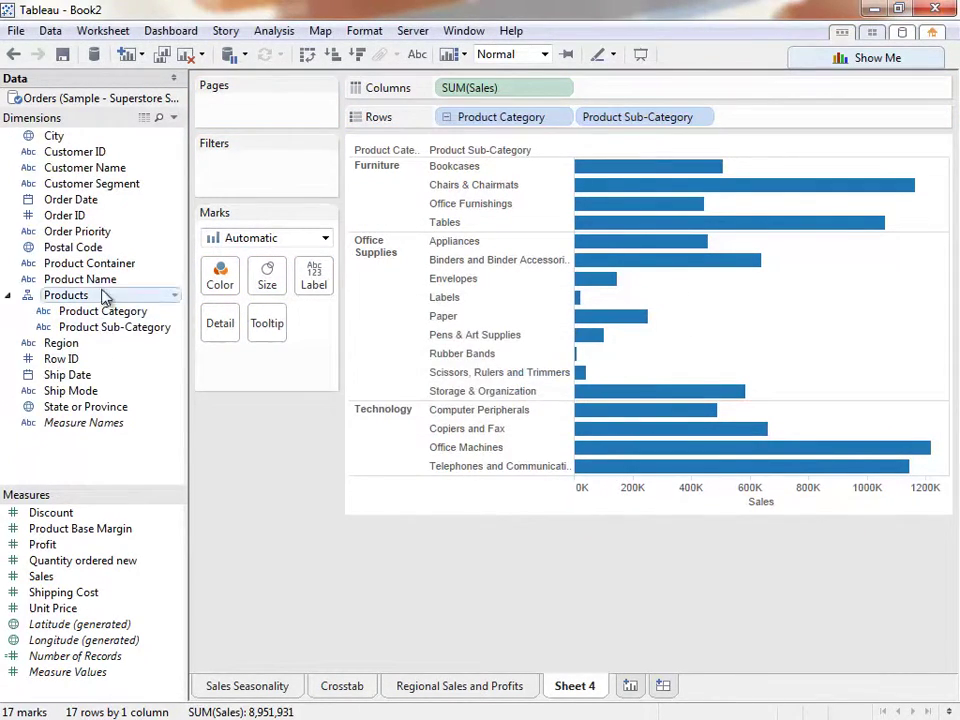
left_click_drag(103, 281, 93, 341)
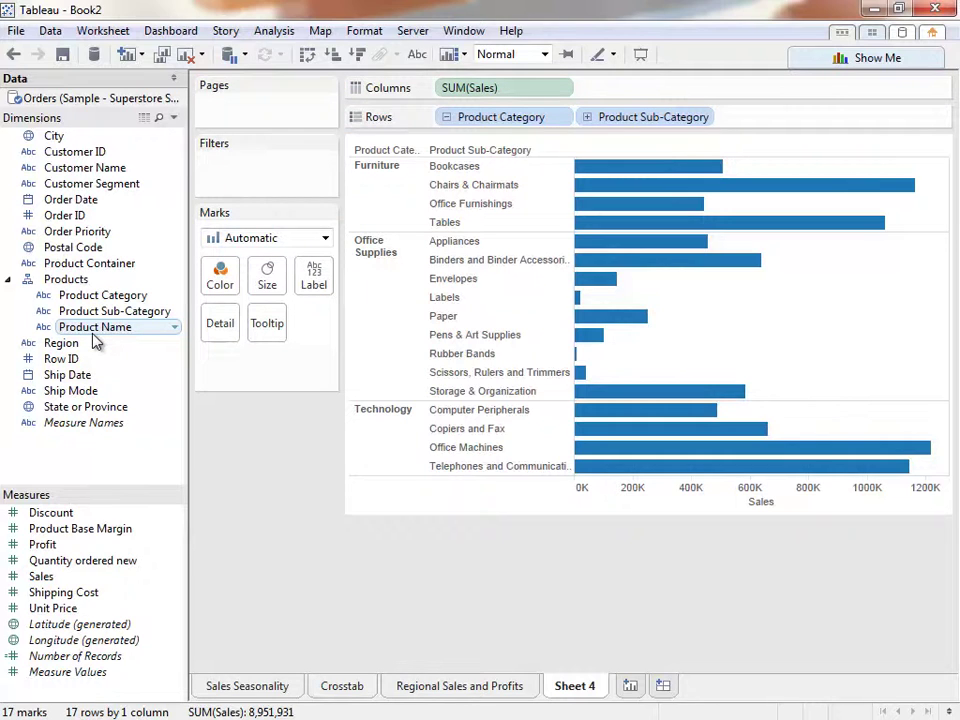
- Collapse the bars to categories, then drill down through sub-categories to individual product names
left_click(446, 118)
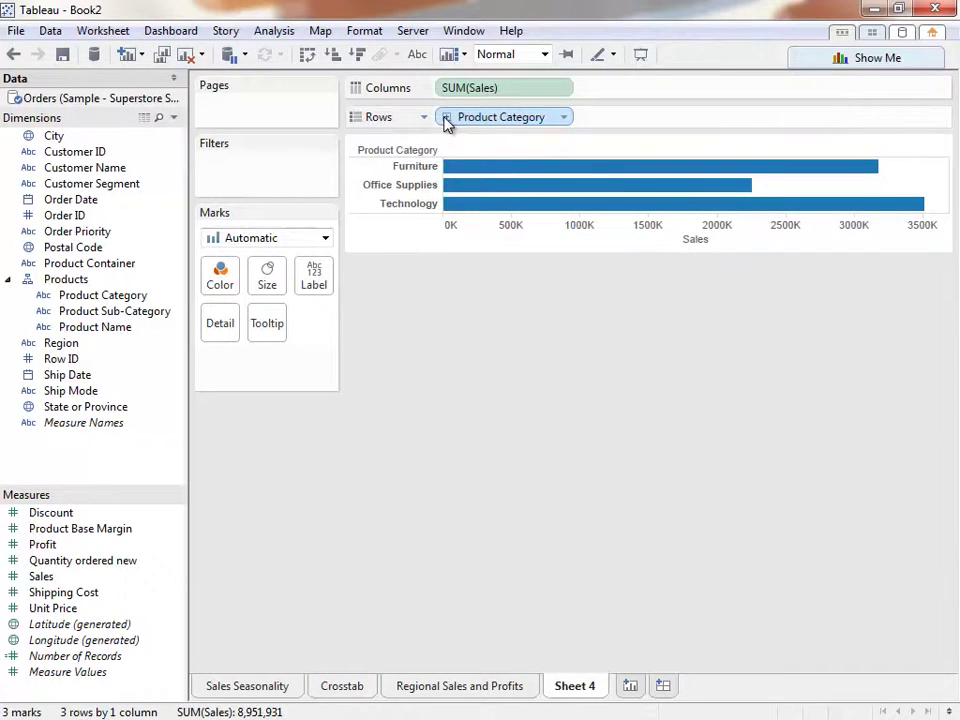
left_click(446, 118)
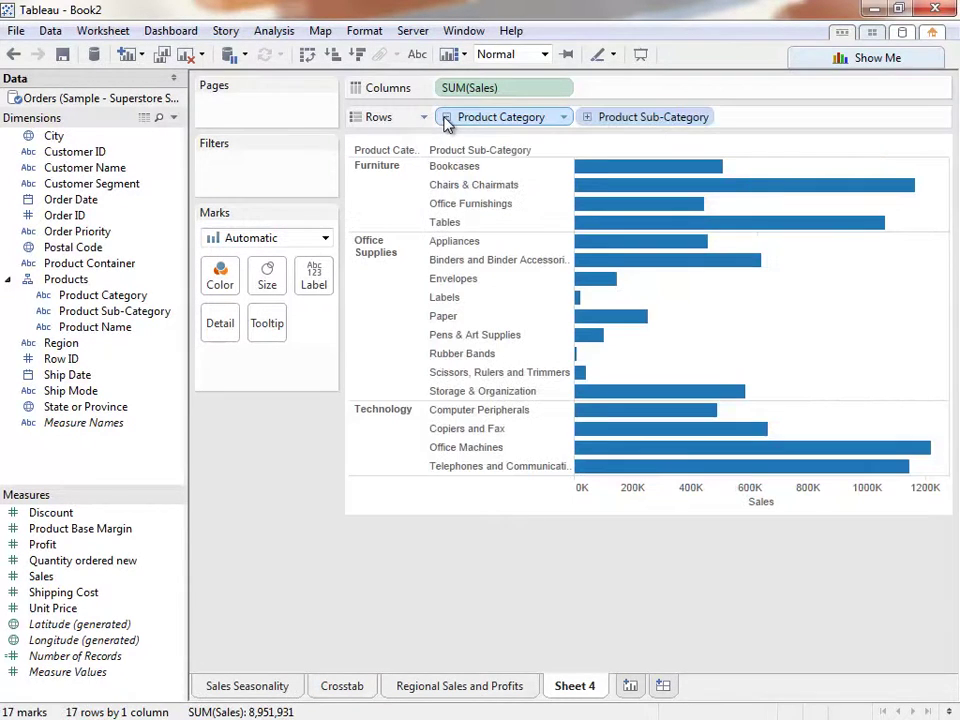
left_click(588, 118)
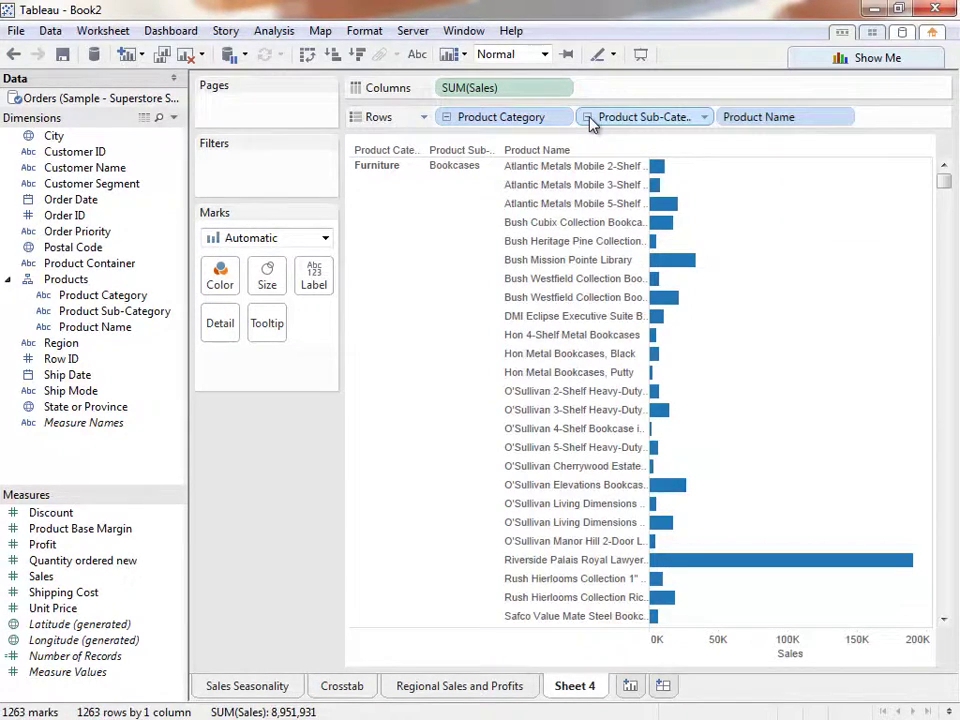
mouse_move(657, 210)
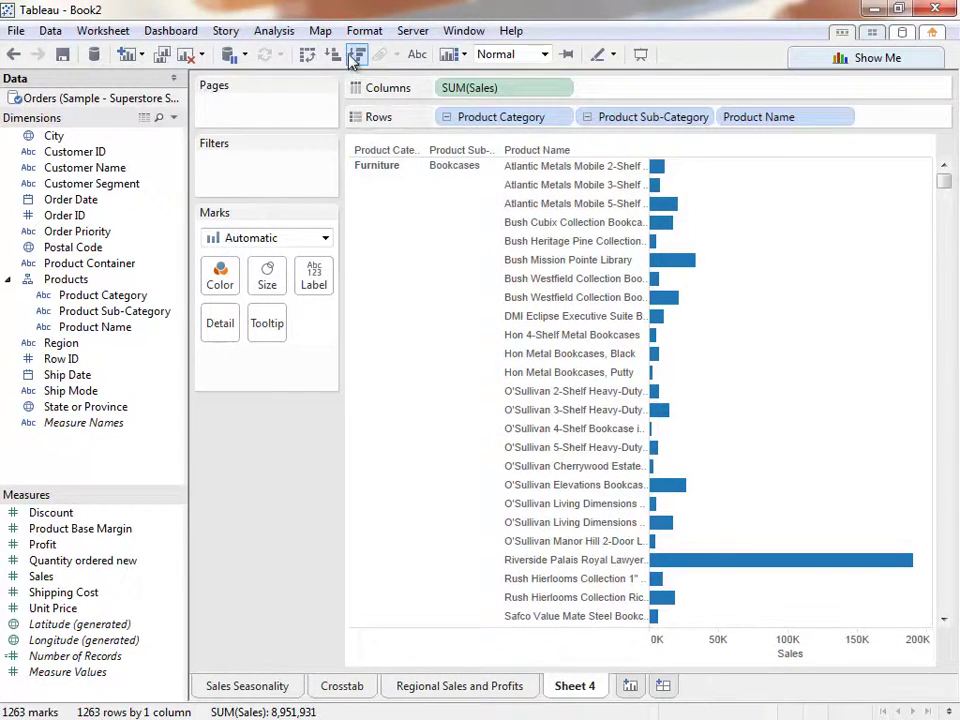
- Swap axes into vertical columns, collapse Product Name, and fit the chart to Entire View
left_click(309, 59)
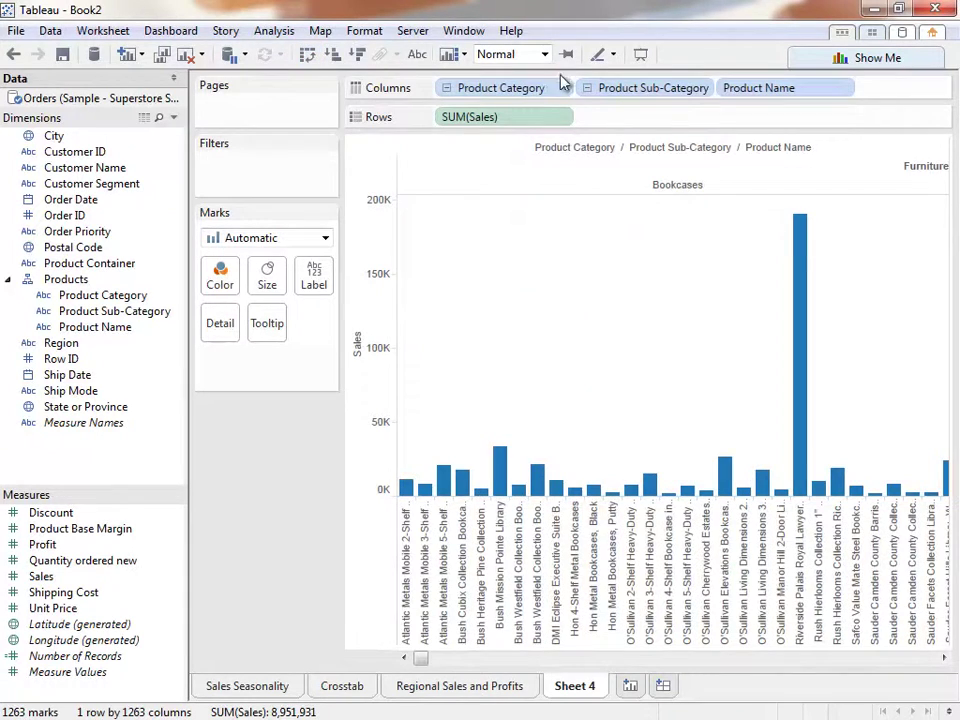
left_click(588, 89)
left_click(545, 55)
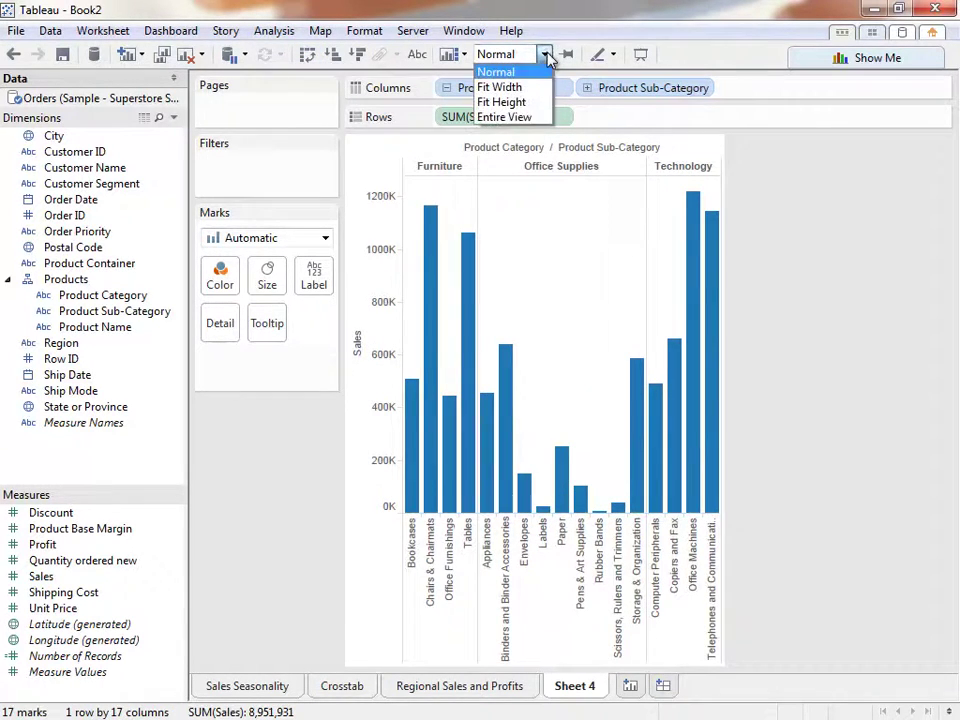
left_click(507, 117)
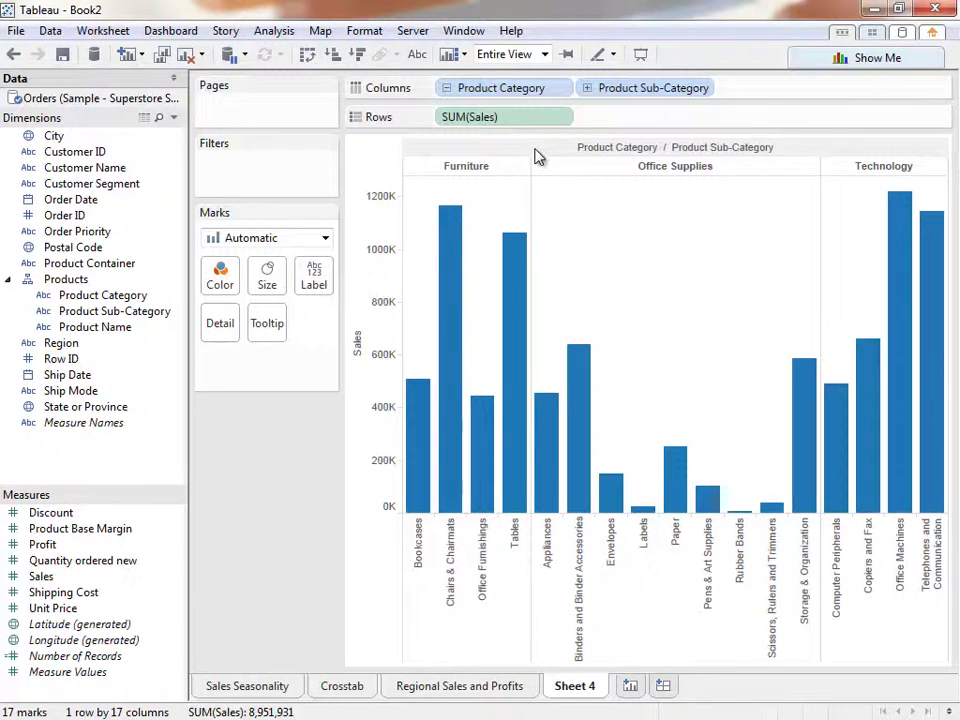
- Sort categories and sub-categories by sales descending, toggling mark labels on and back off
left_click(500, 90)
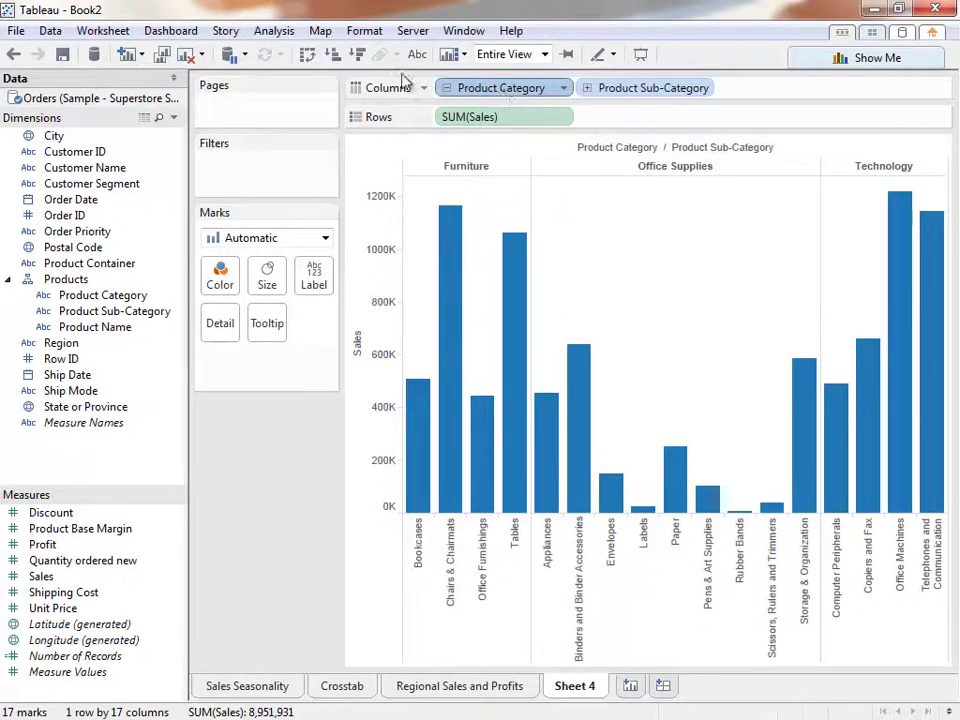
left_click(358, 55)
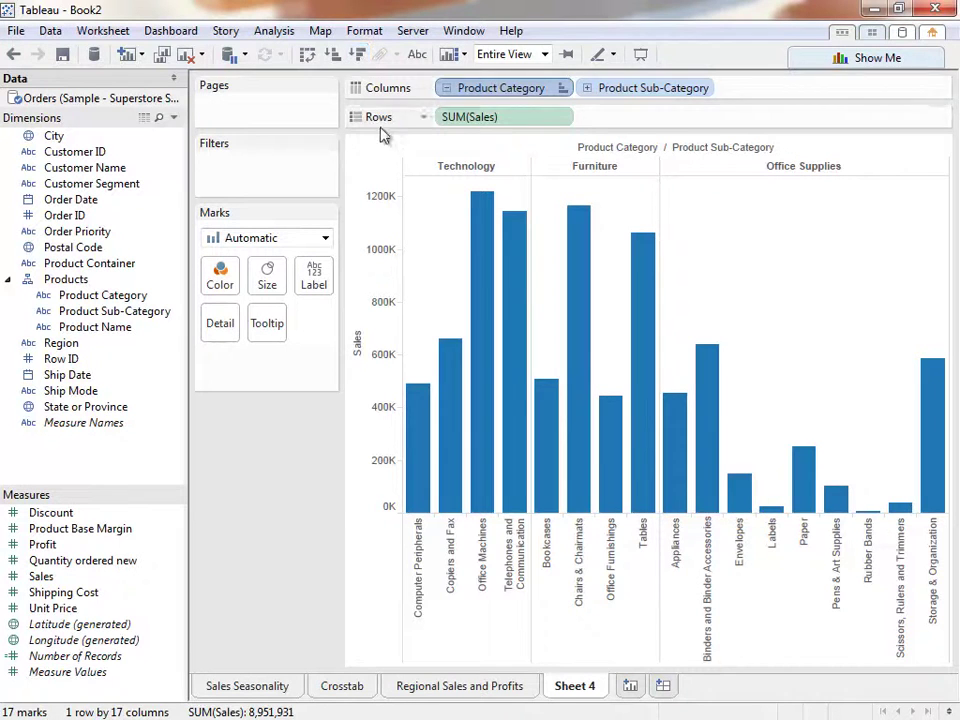
mouse_move(370, 300)
left_click(358, 321)
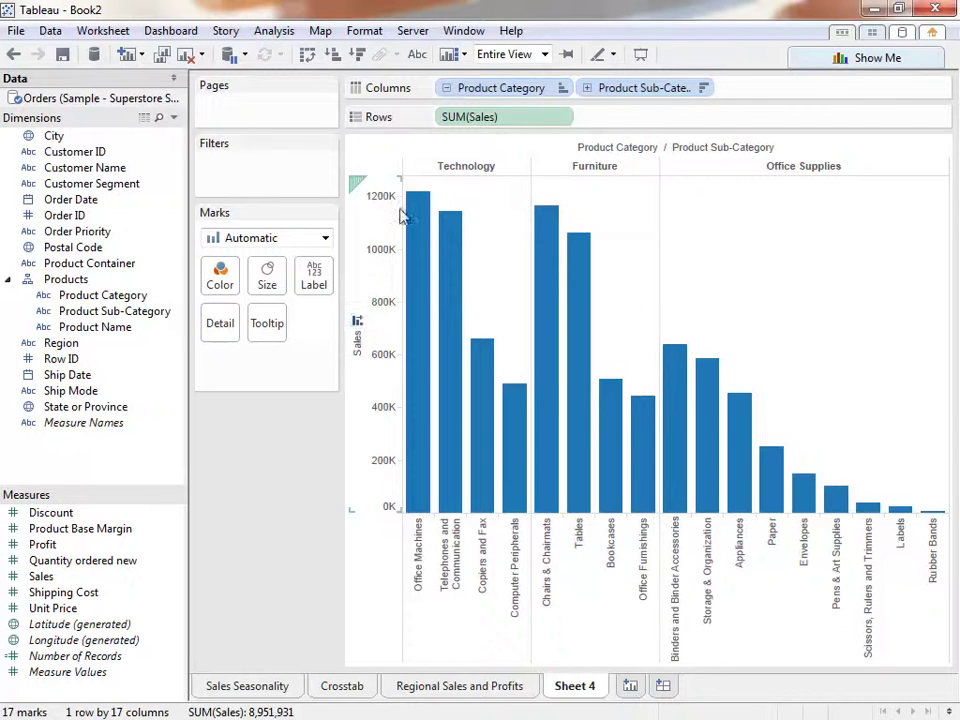
left_click(418, 56)
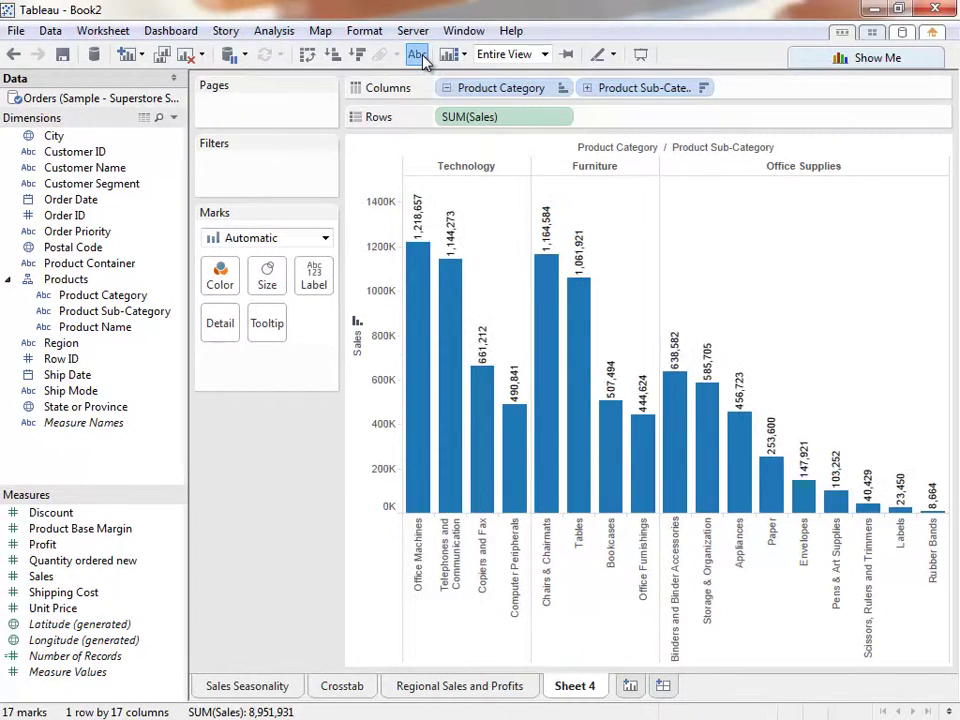
left_click(418, 56)
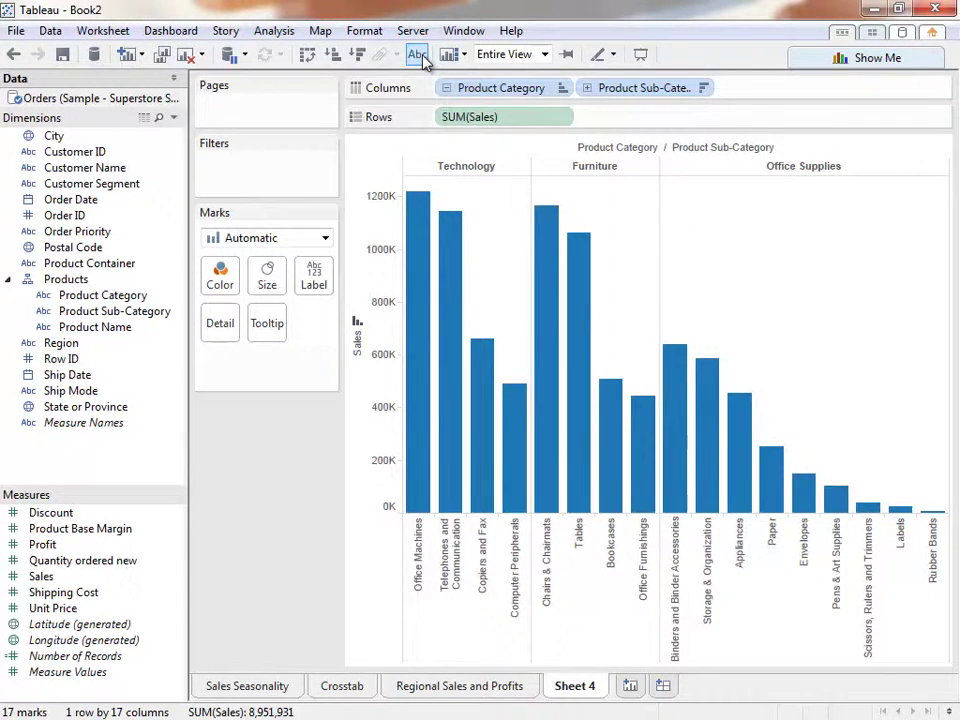
- Colour the sub-category columns by SUM(Profit) and split them into Central, East, South and West rows
left_click_drag(118, 547, 217, 289)
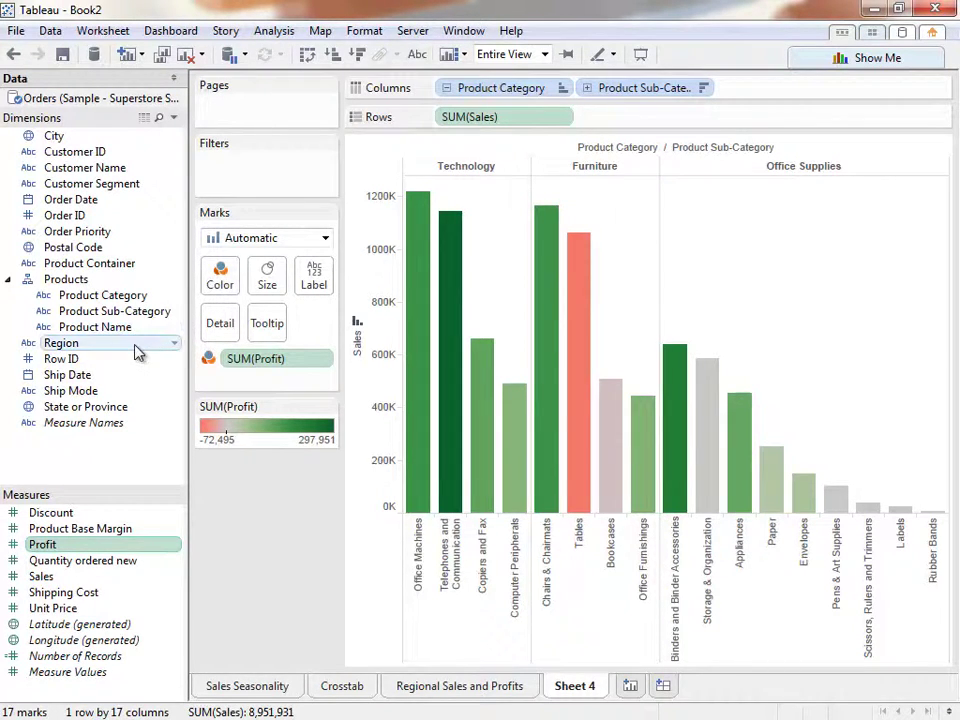
left_click_drag(138, 352, 352, 350)
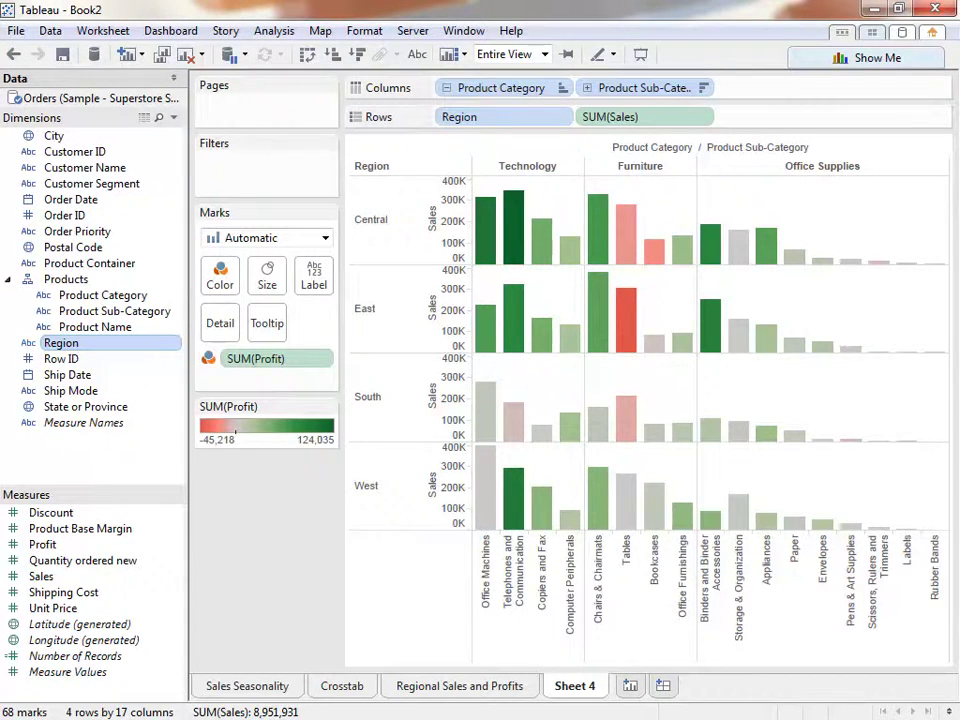
- Group the Labels through Rubber Bands sub-categories into one member aliased 'Small Office Supplies'
left_click(937, 600)
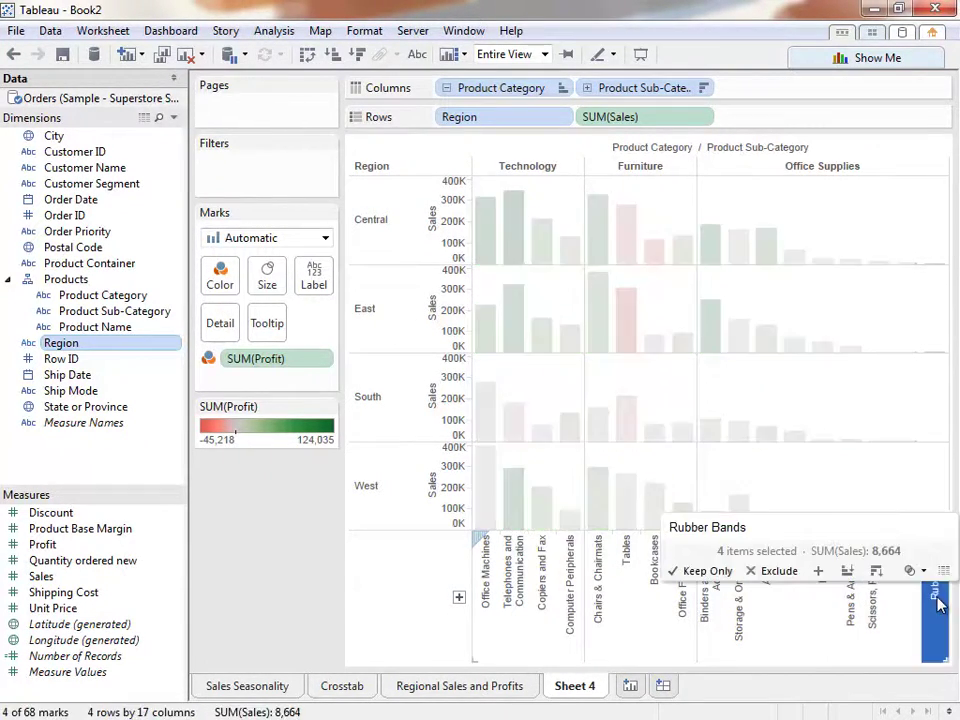
left_click(848, 607, "shift")
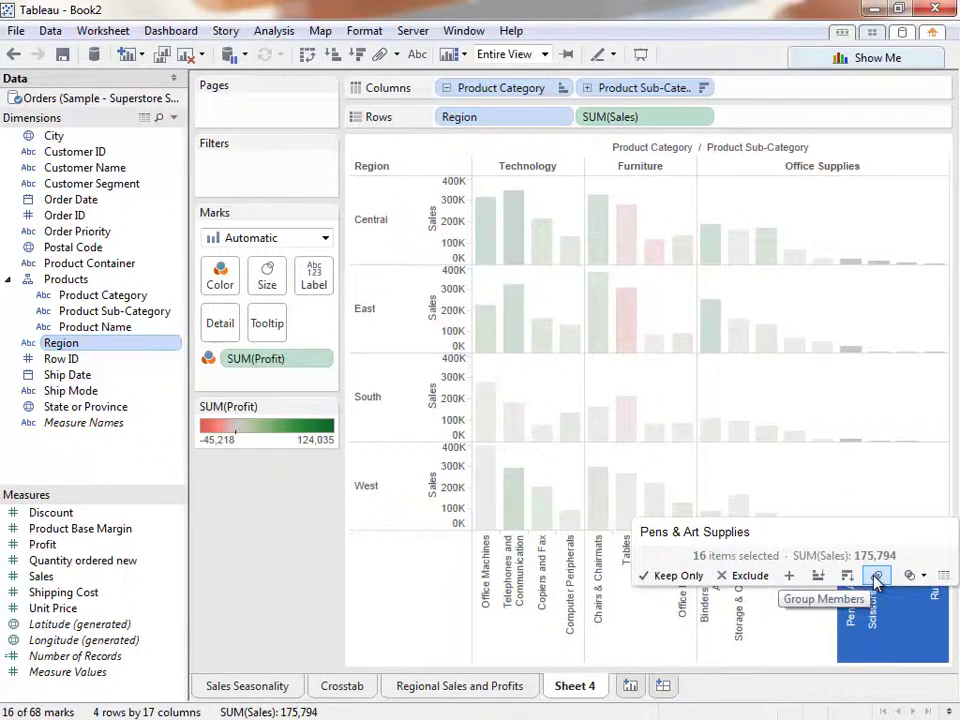
left_click(876, 582)
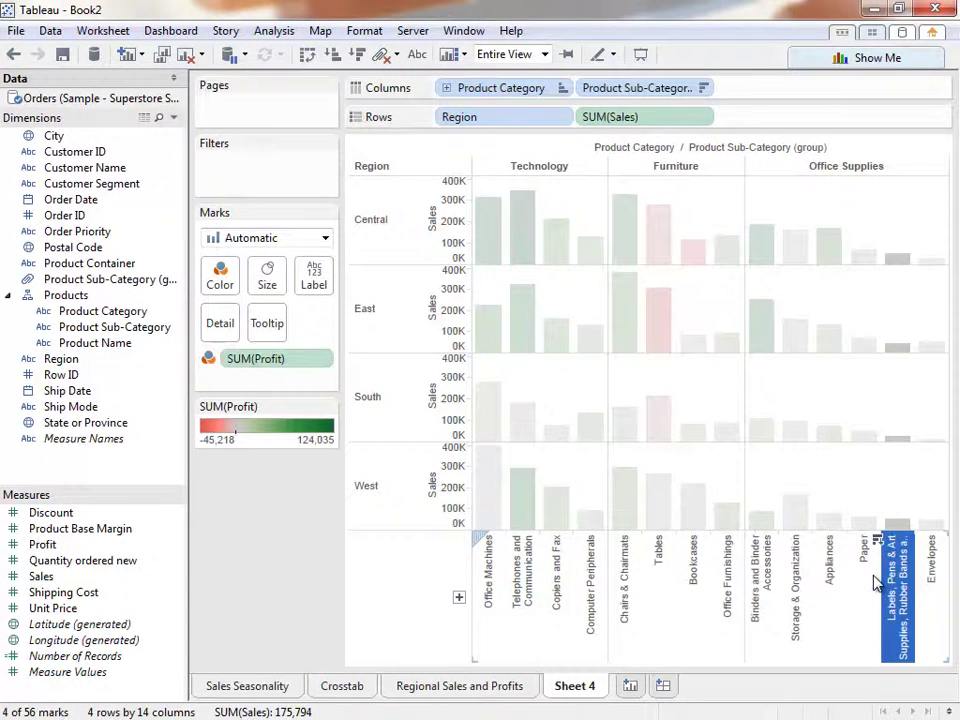
right_click(906, 583)
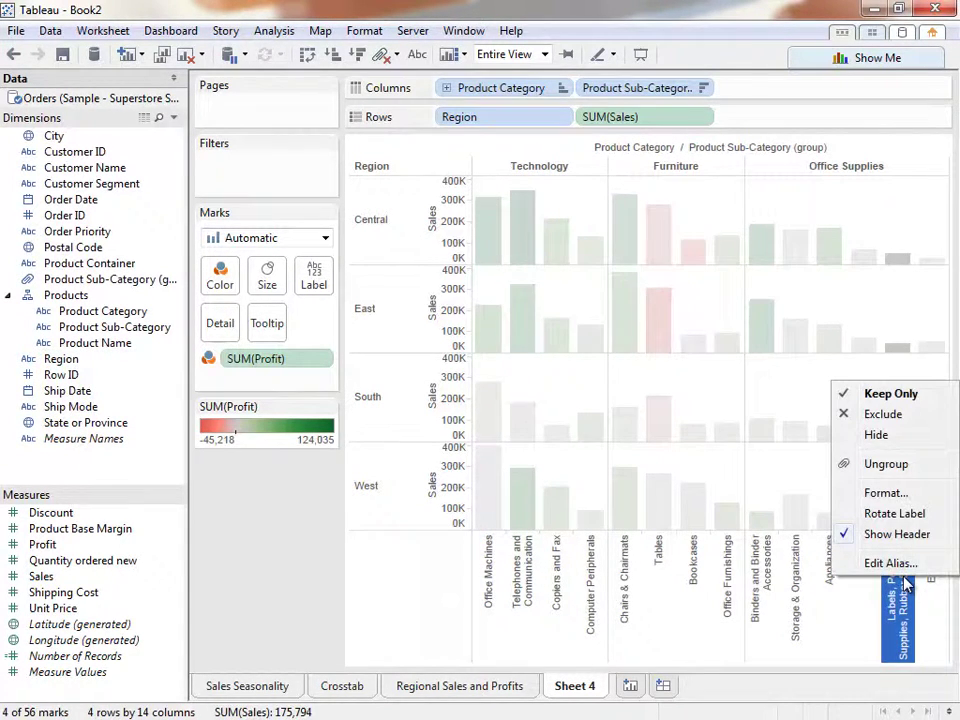
left_click(904, 563)
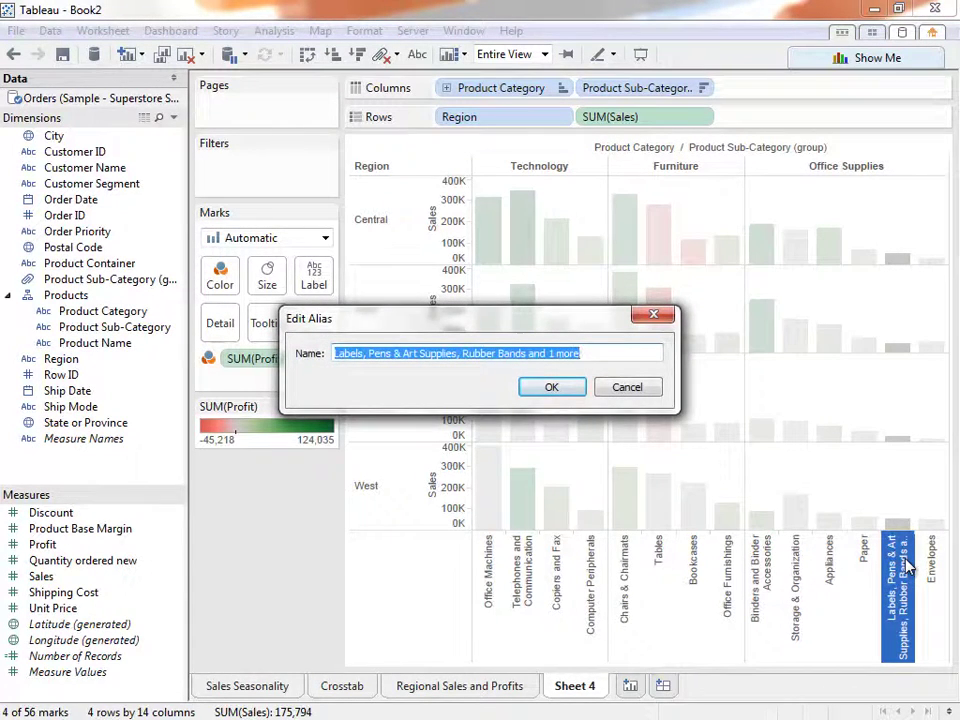
type("Small Office Supplies")
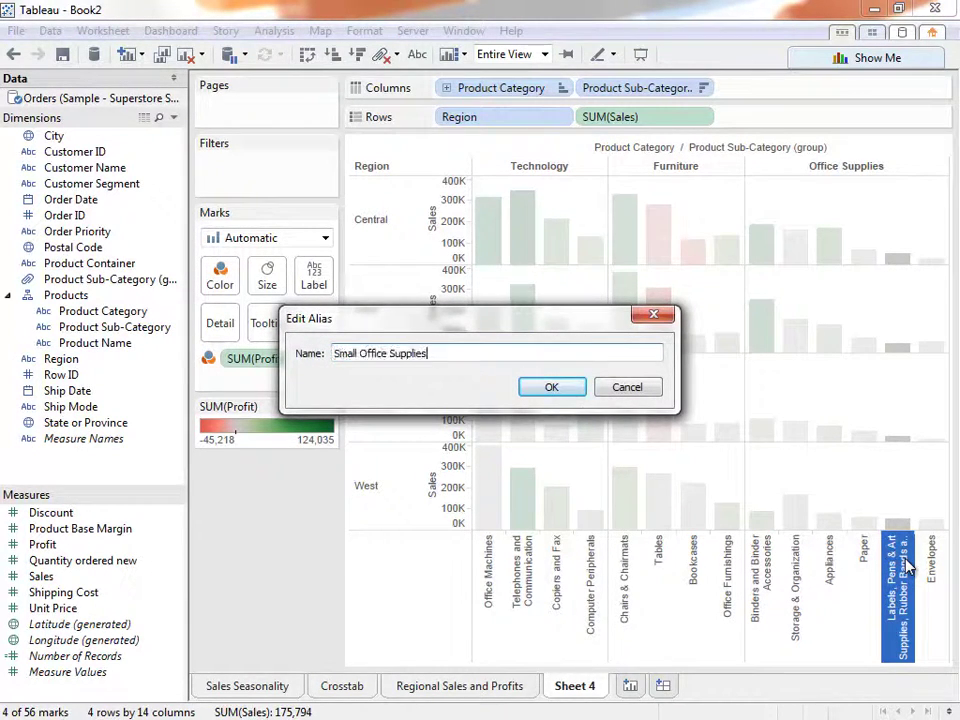
left_click(553, 390)
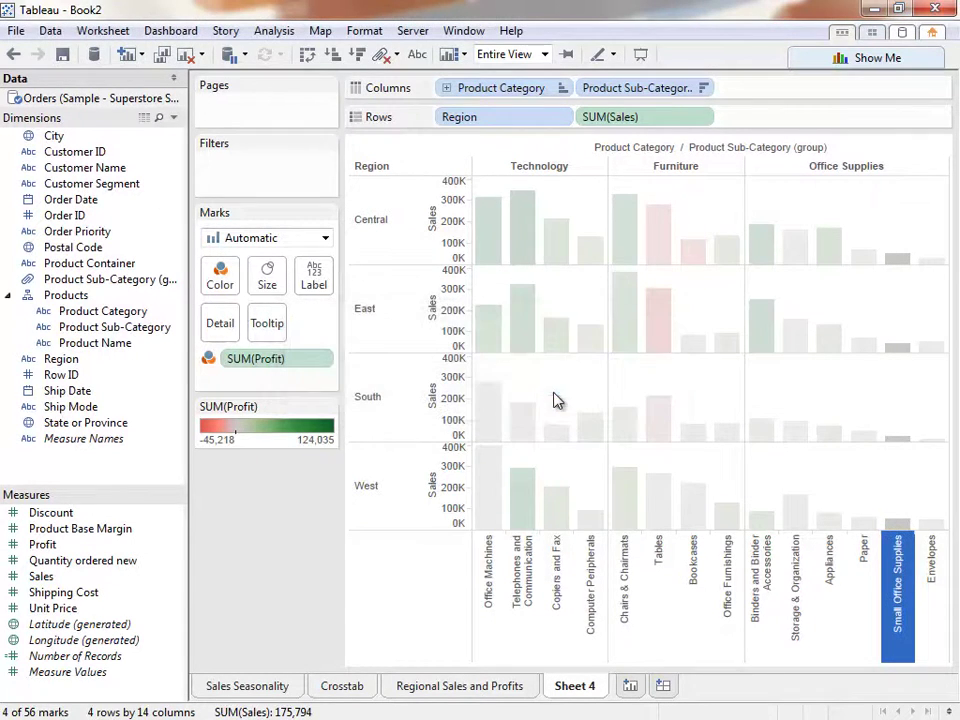
key("Escape")
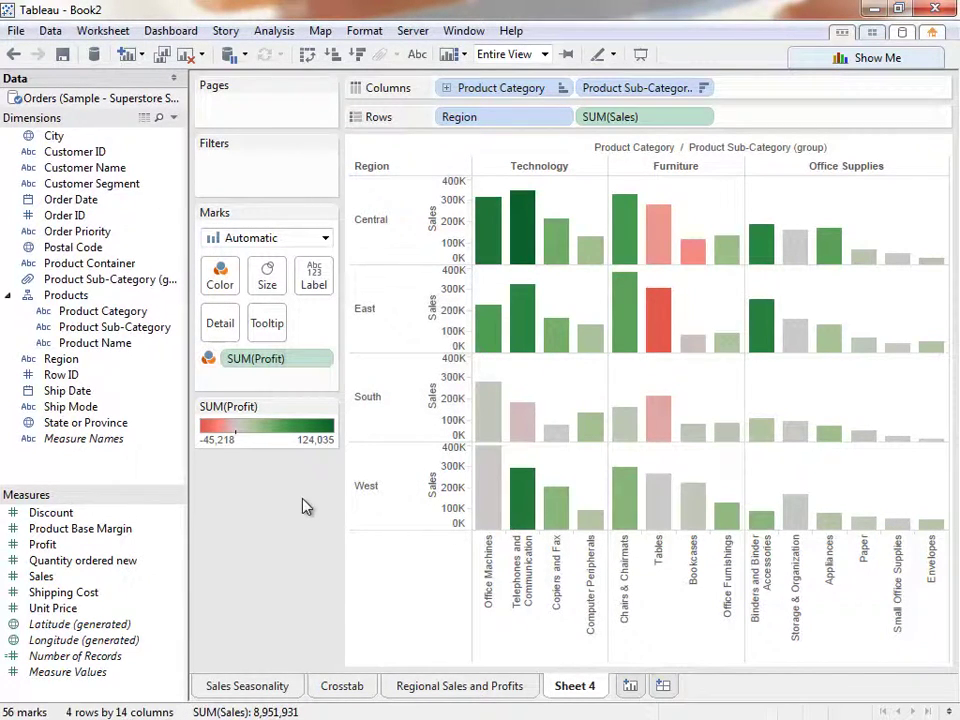
- Set the view fit back to Normal and remove Region from Columns
left_click(545, 55)
left_click(538, 74)
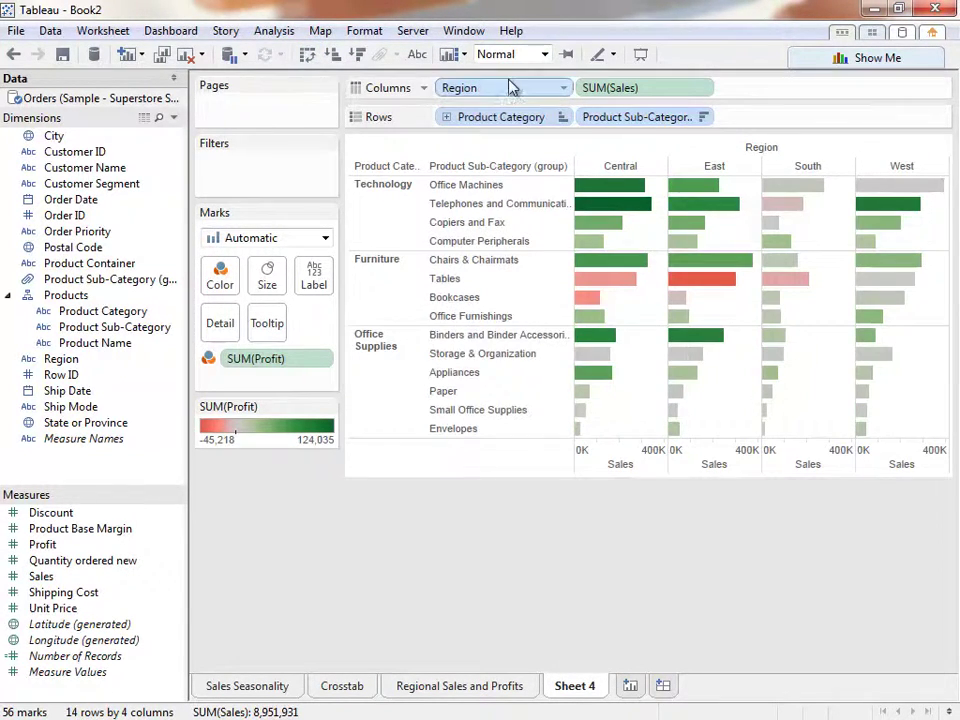
left_click_drag(508, 95, 429, 621)
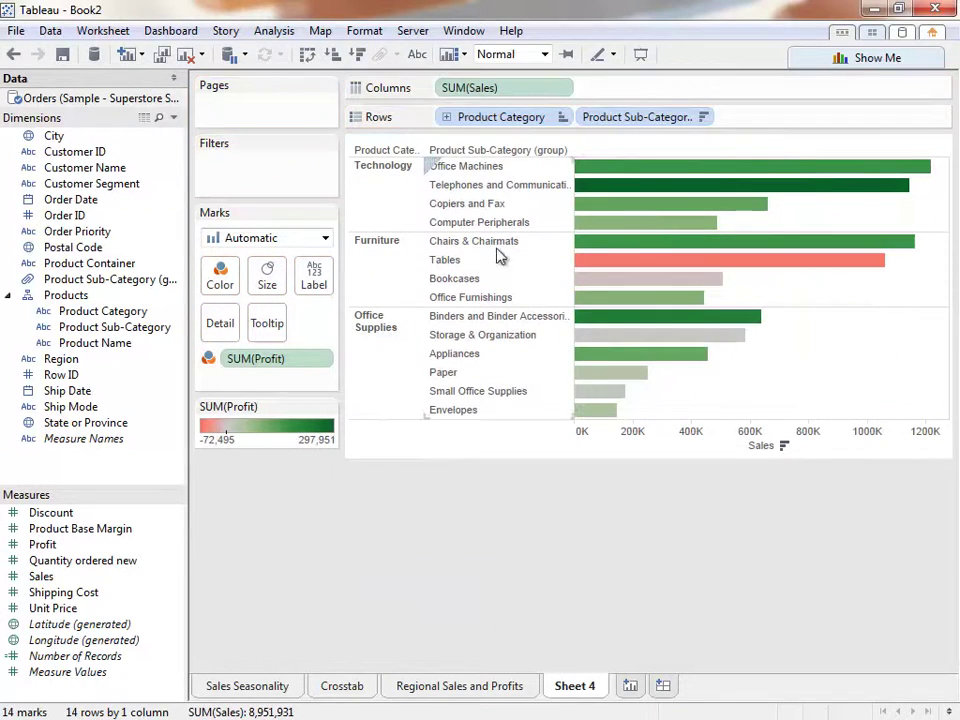
- Hide the row field labels and rename Sheet 4 to 'Sales by Category'
right_click(477, 152)
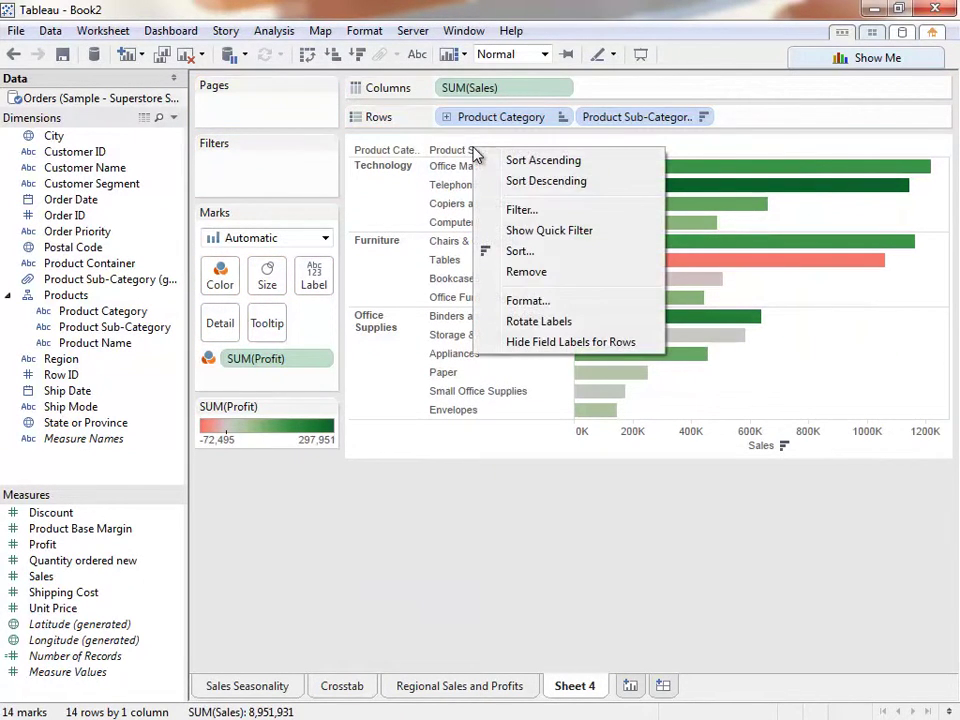
left_click(543, 341)
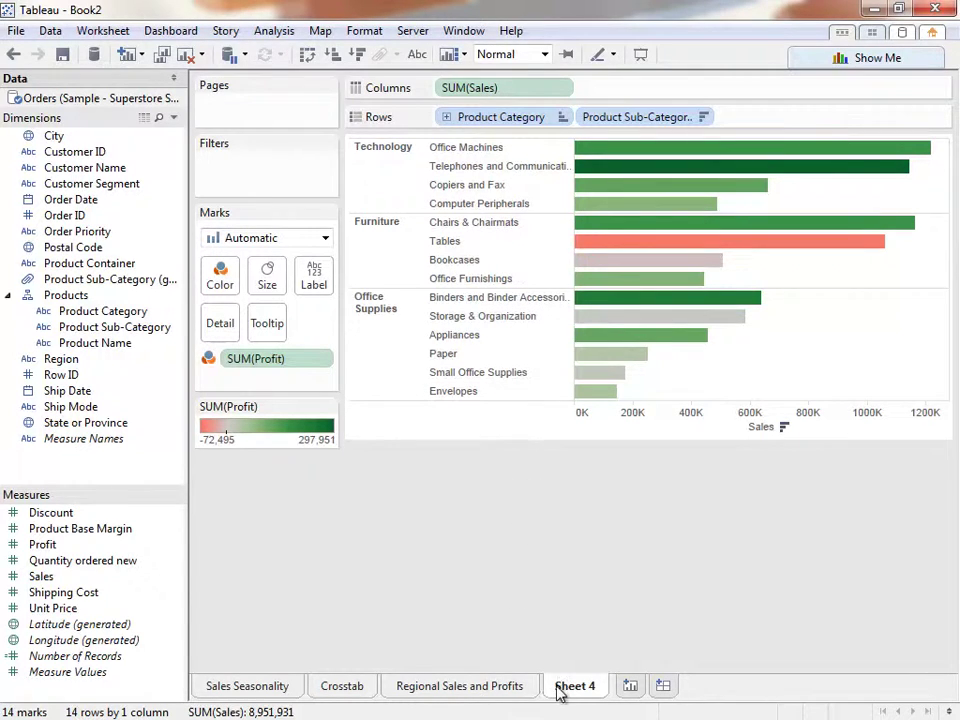
double_click(562, 688)
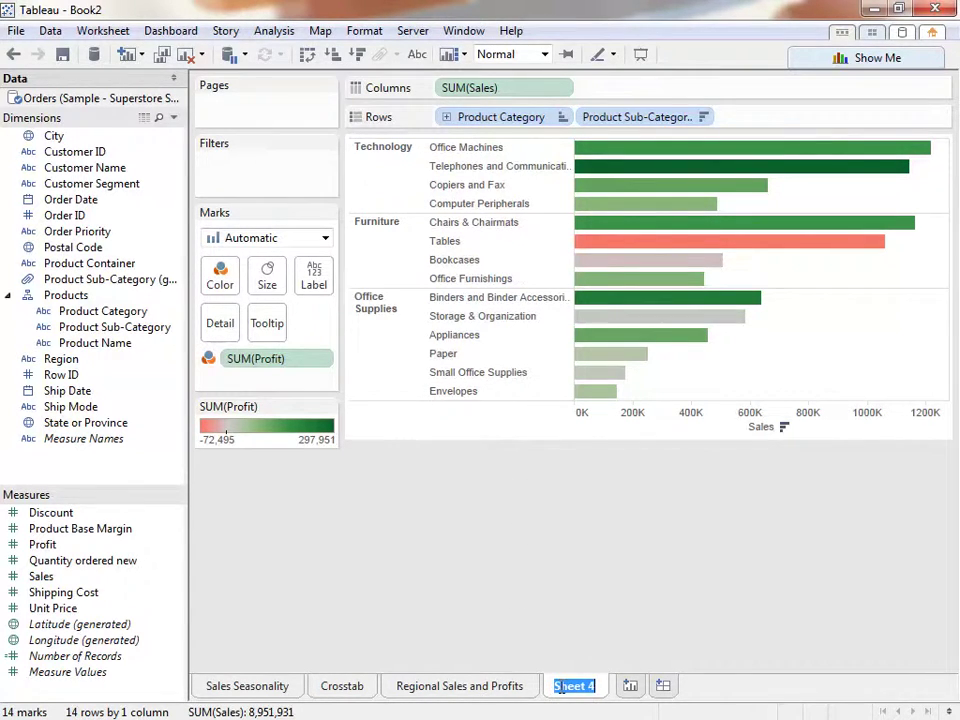
type("Sales by Category")
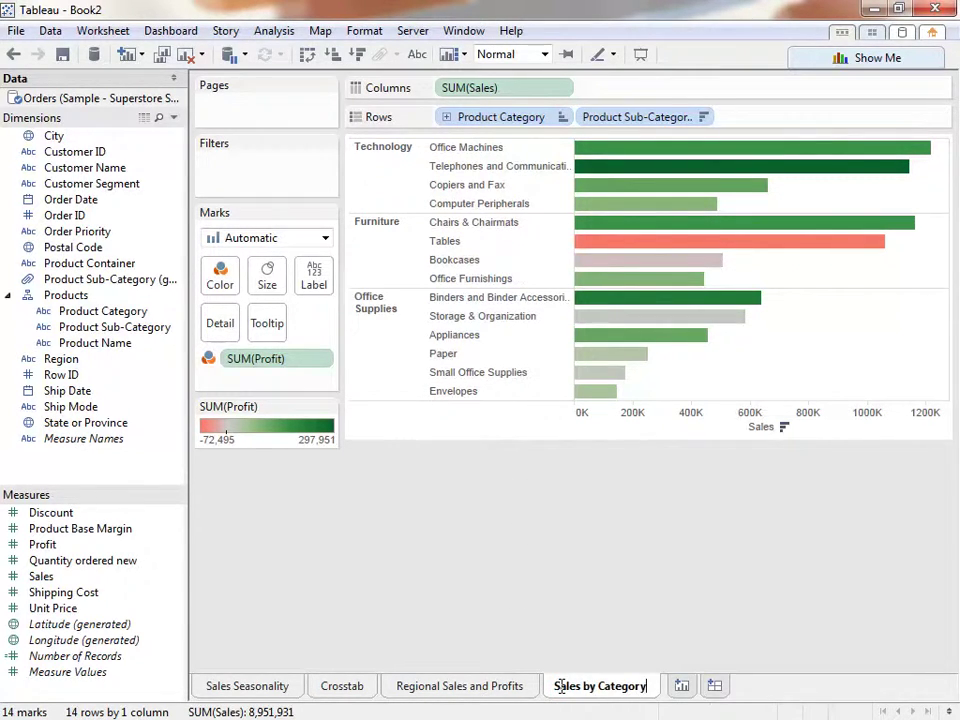
- On a new sheet, plot SUM(Profit) against Shipping Cost
left_click(682, 687)
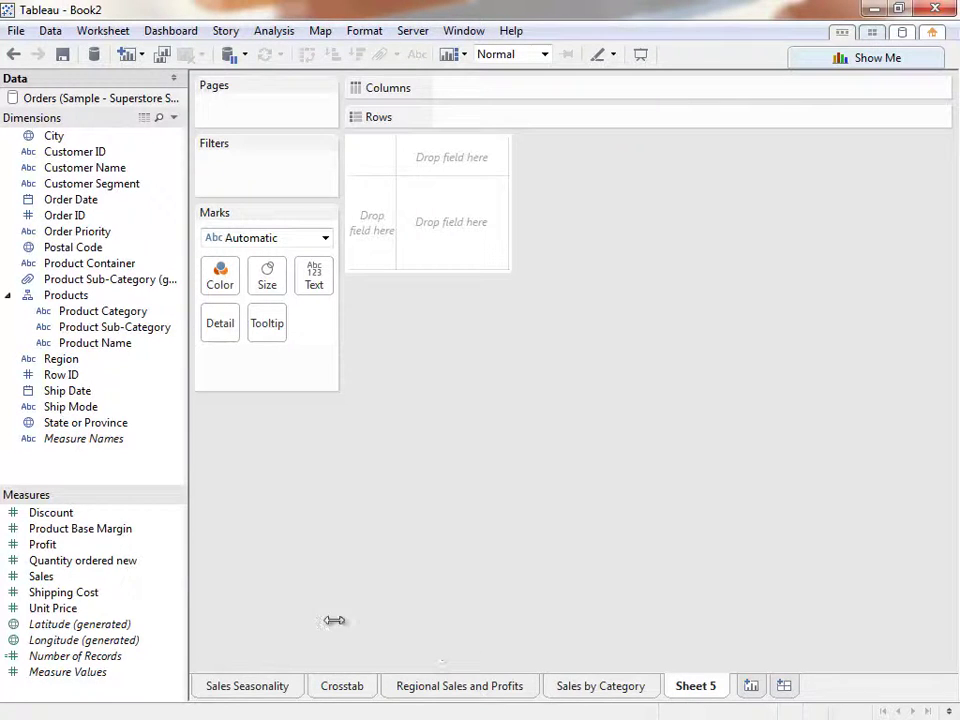
left_click_drag(131, 549, 460, 122)
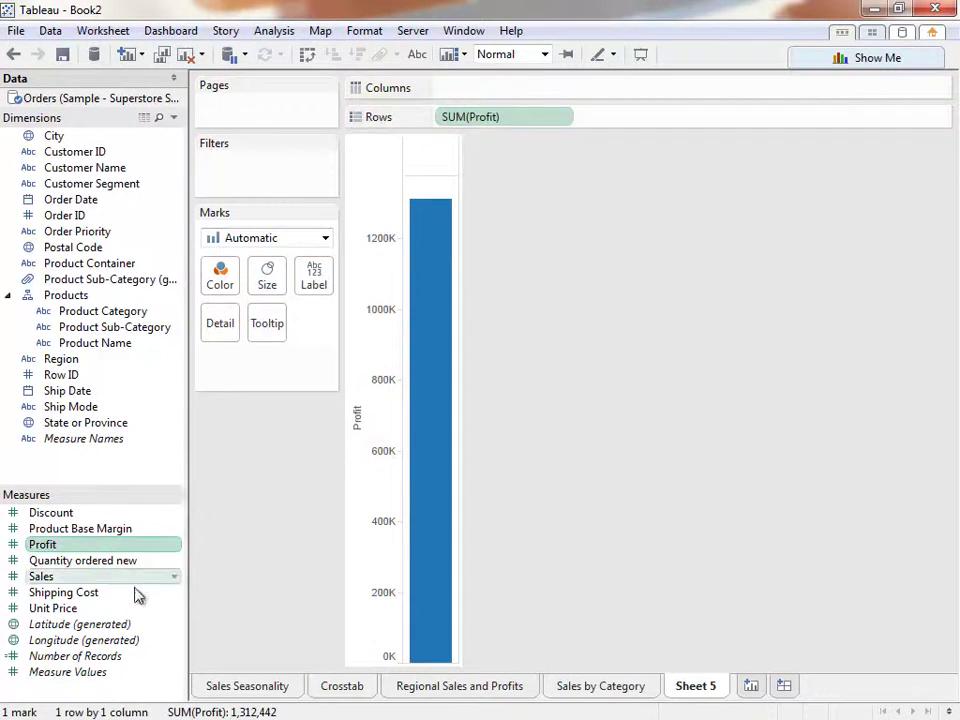
left_click_drag(130, 596, 454, 96)
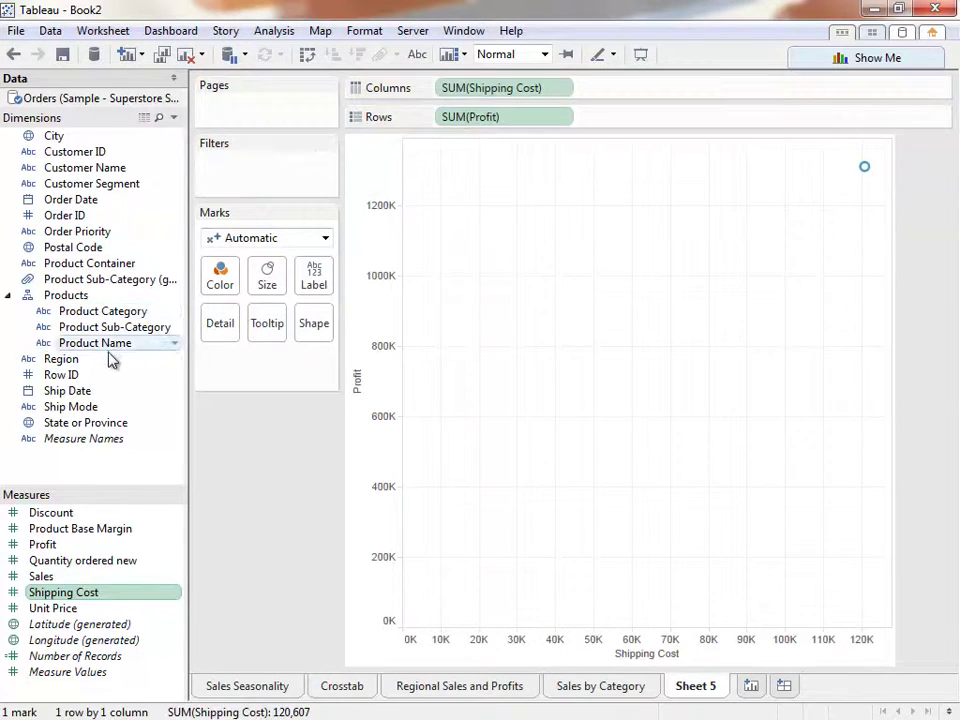
- Shape marks by Region, colour them by Product Category, and add Customer Name to Detail
left_click_drag(111, 362, 326, 328)
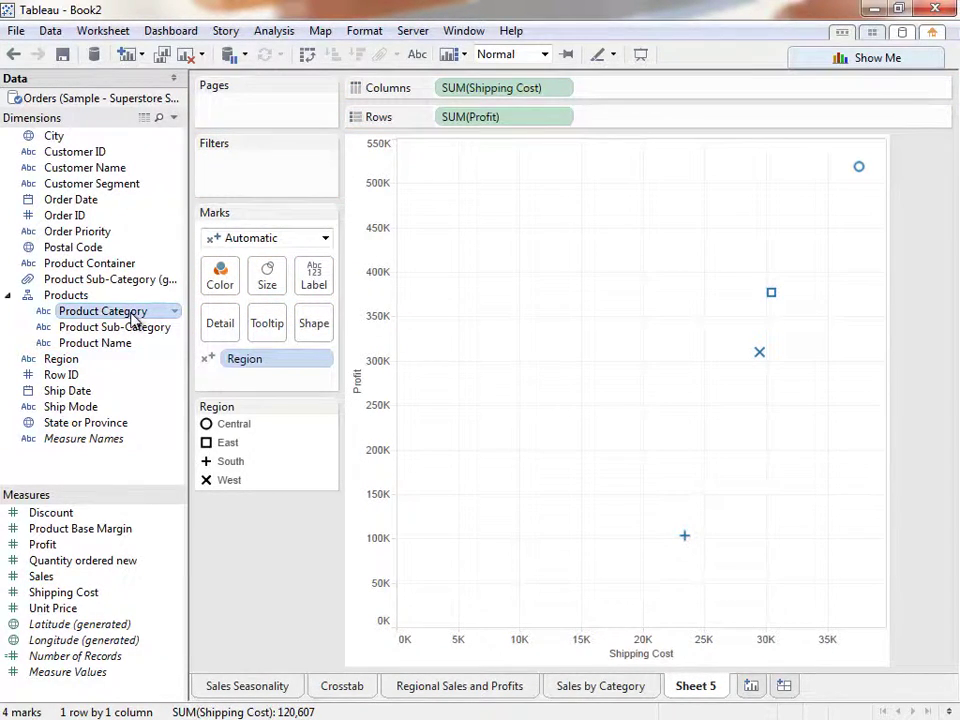
left_click_drag(133, 318, 221, 280)
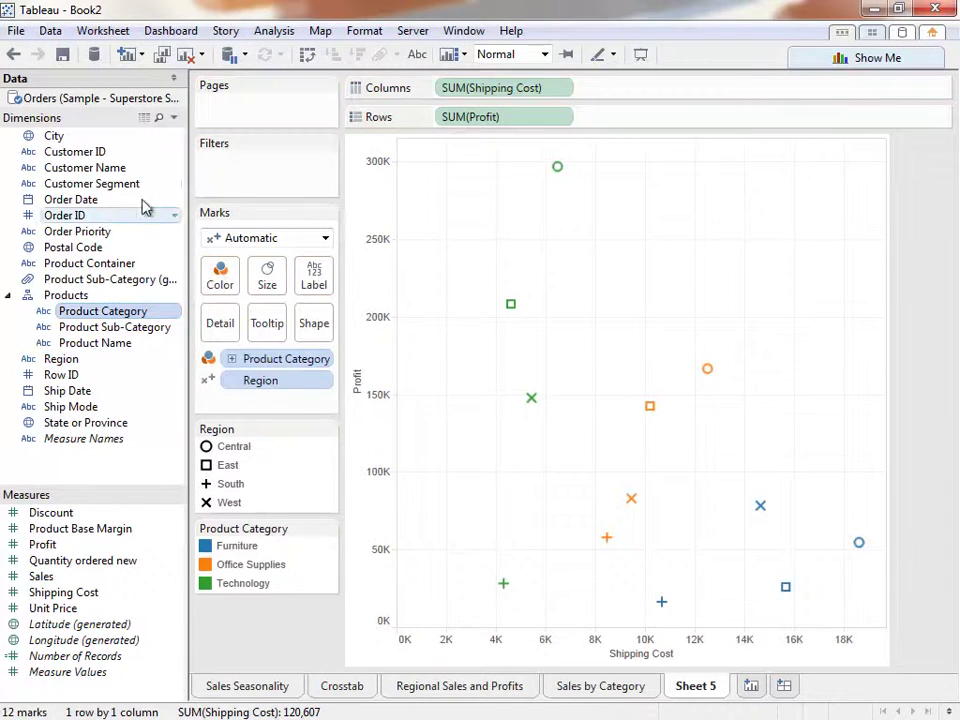
left_click_drag(126, 174, 226, 334)
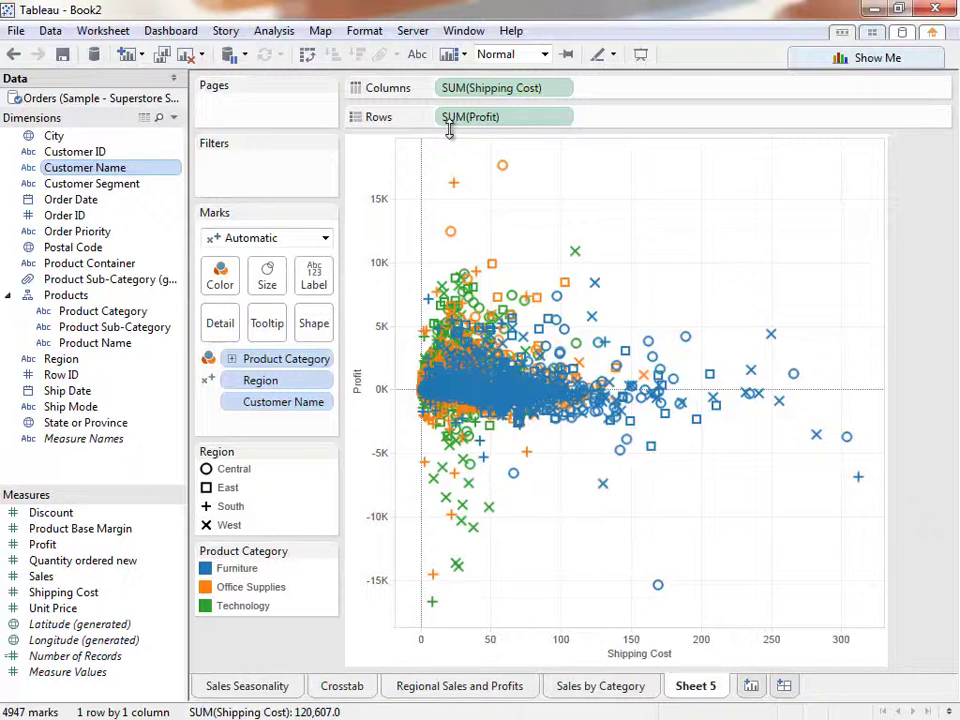
- Label each scatter mark with its Customer Name and SUM(Sales) total
left_click(277, 31)
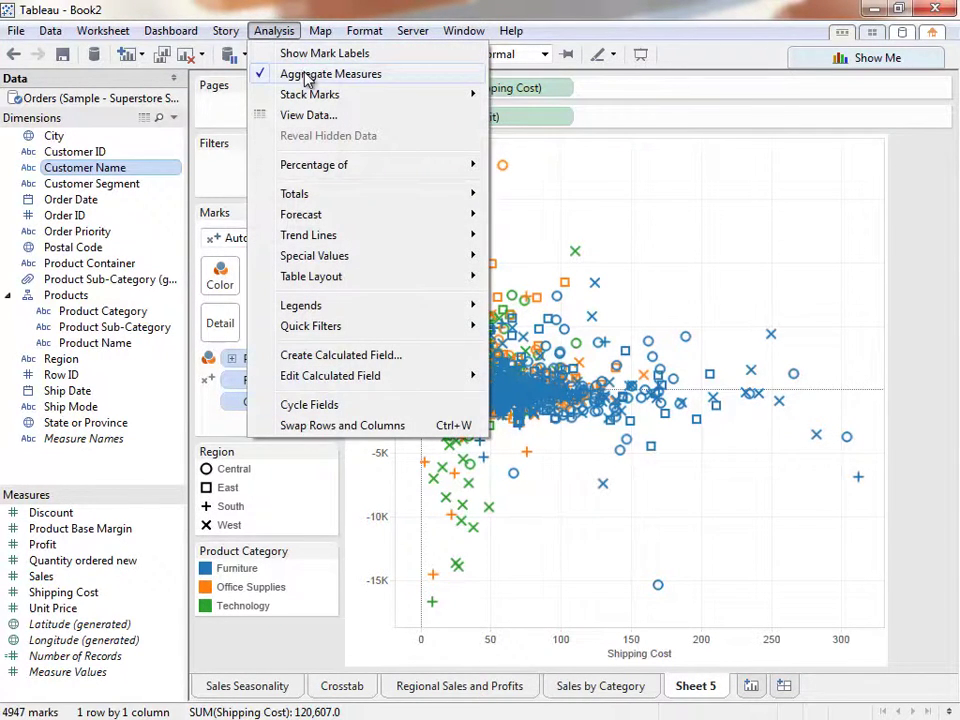
left_click(292, 14)
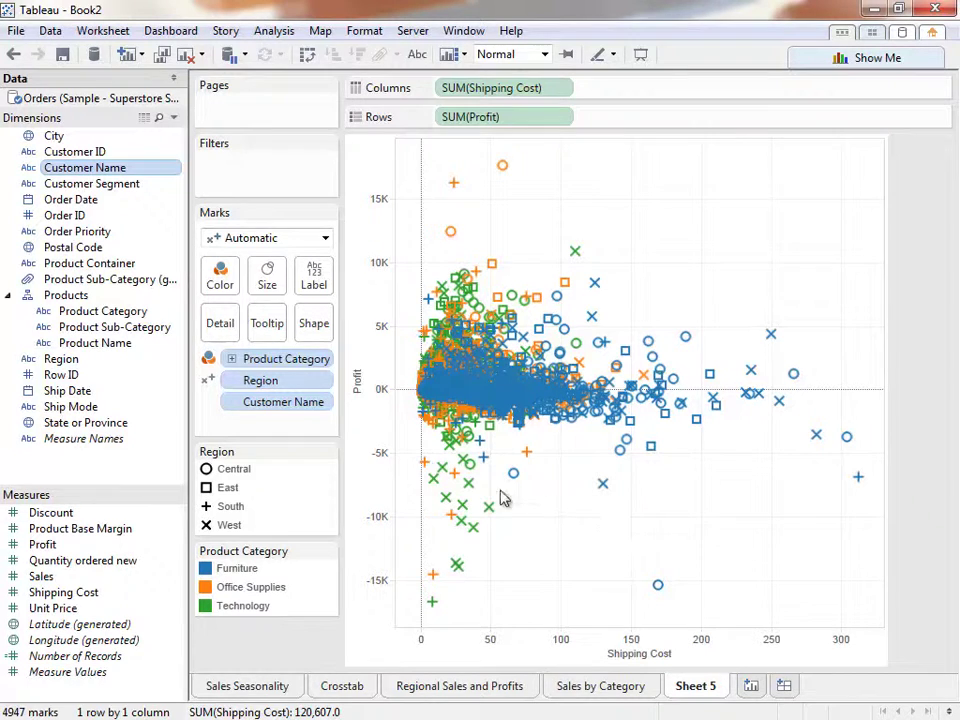
left_click(209, 402)
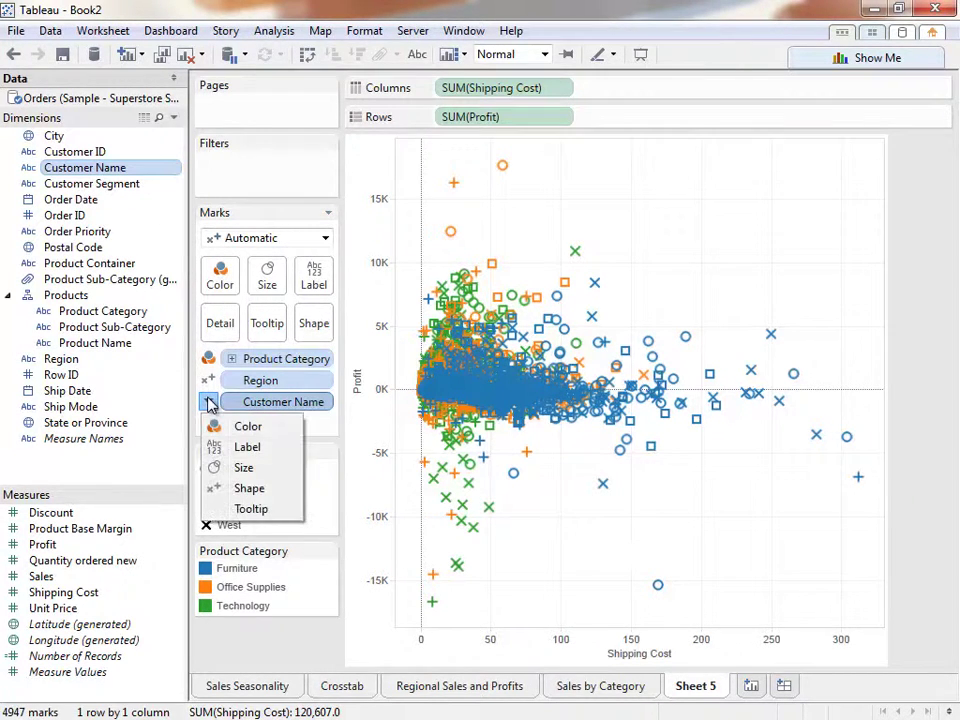
left_click(220, 444)
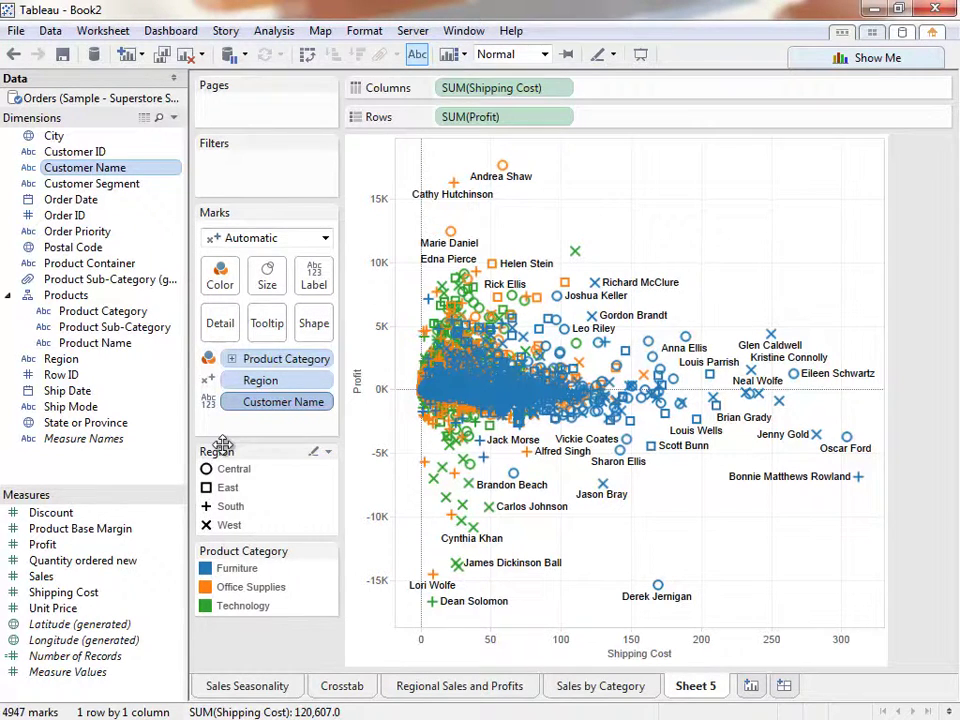
left_click_drag(141, 576, 335, 270)
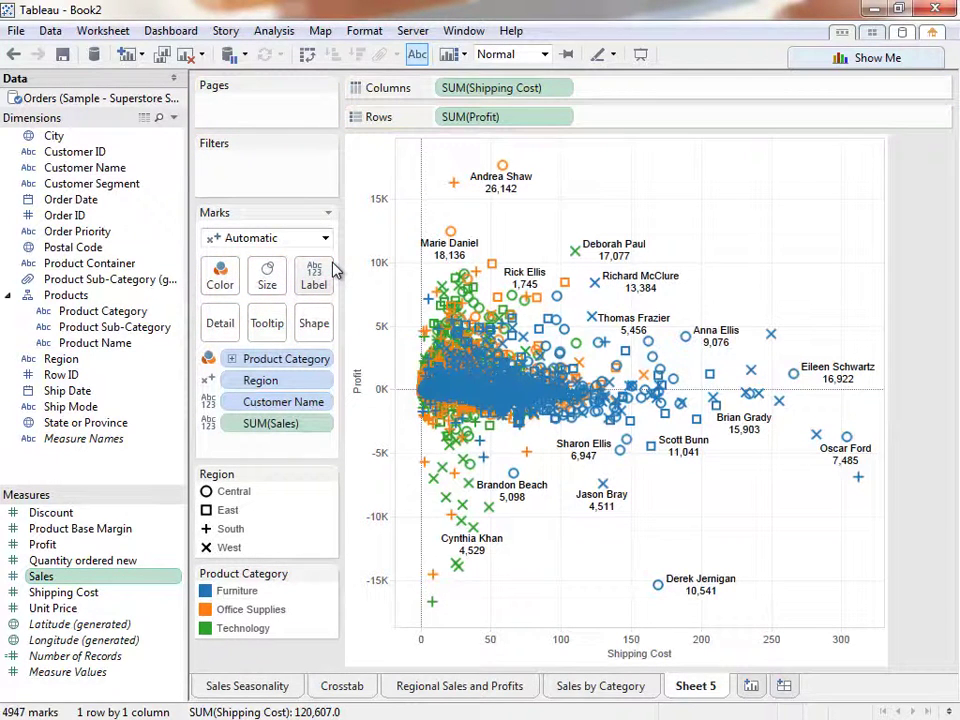
- Edit the label text to put '$' before the SUM(Sales) value
left_click(315, 272)
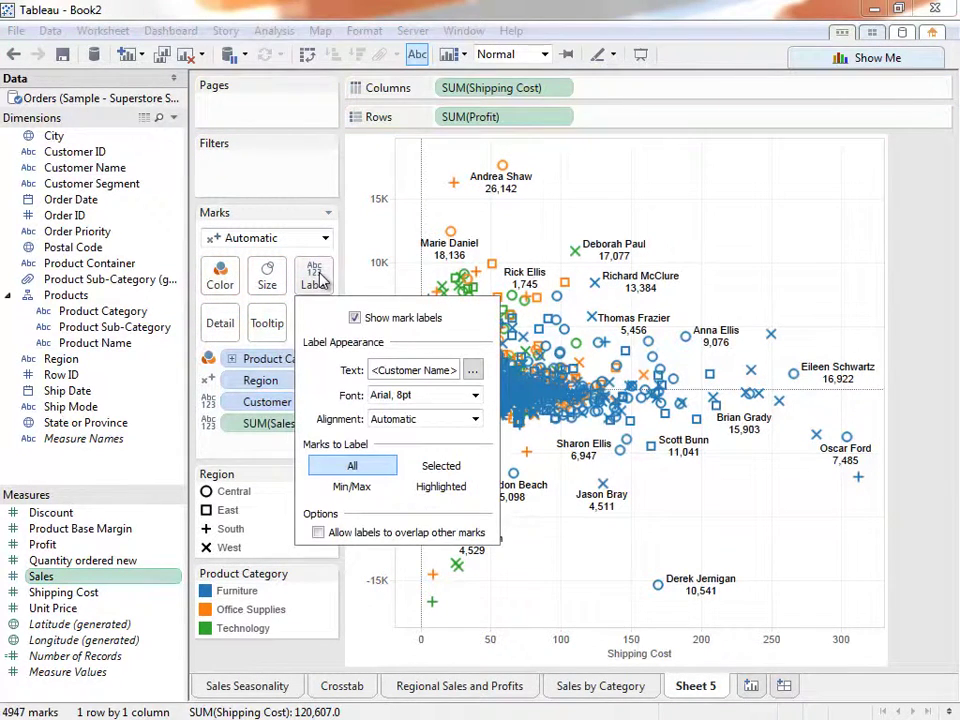
left_click(473, 371)
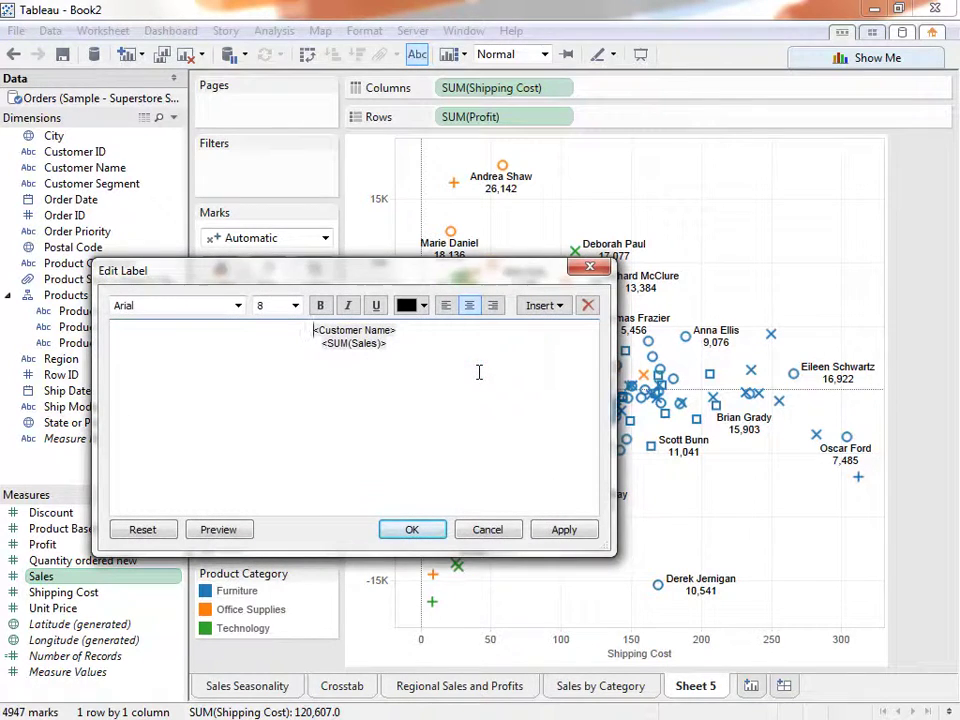
left_click(318, 344)
type("$")
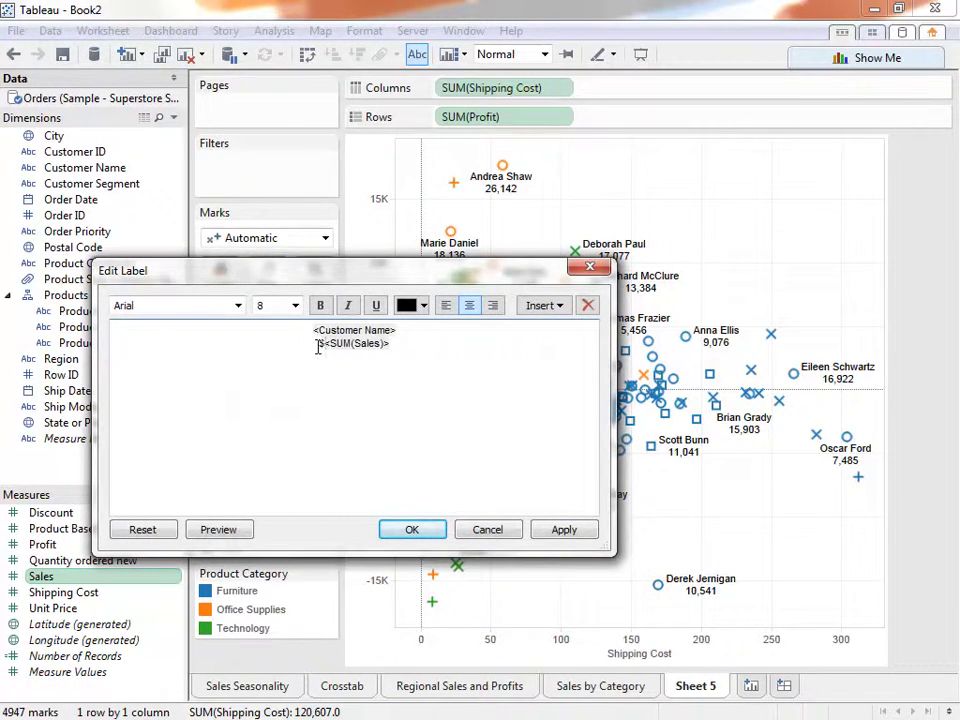
left_click(406, 530)
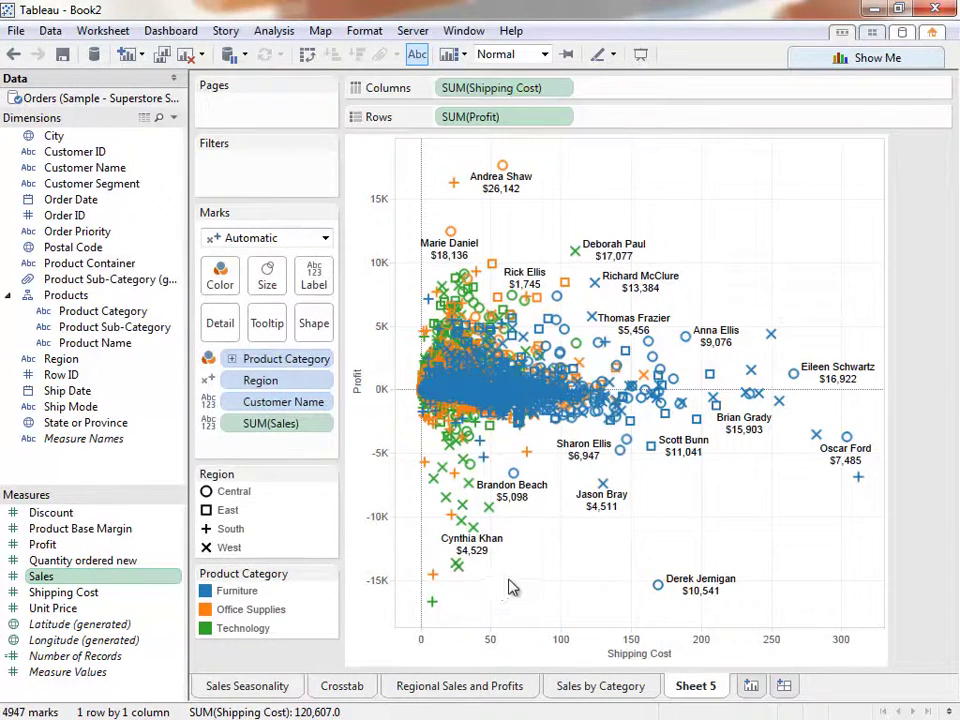
- Show trend lines for each product category on the scatter plot
right_click(646, 524)
mouse_move(692, 458)
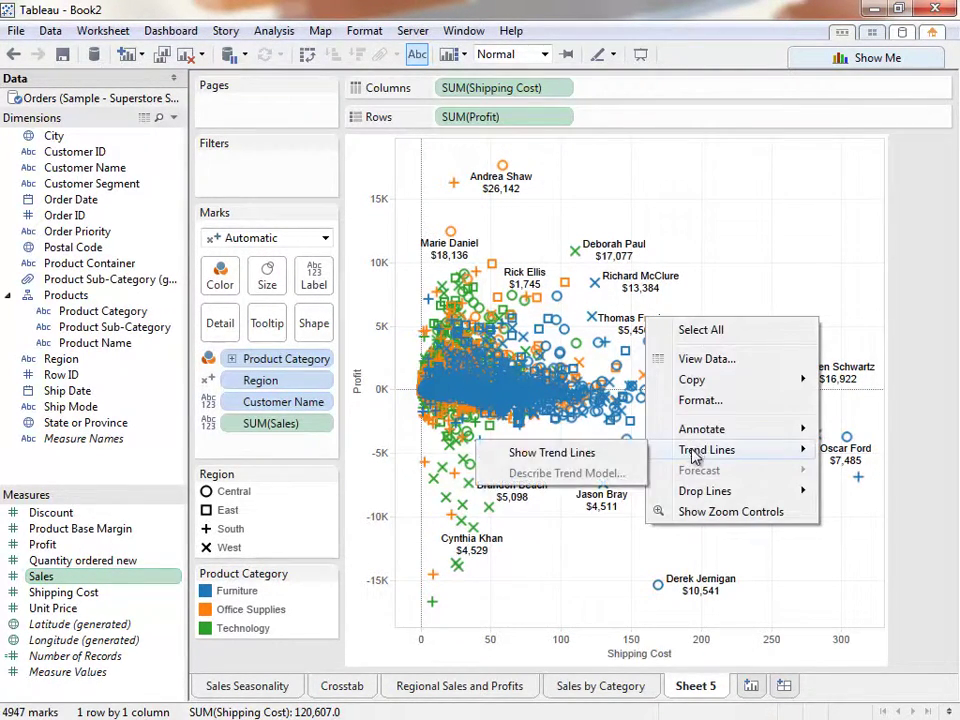
left_click(574, 452)
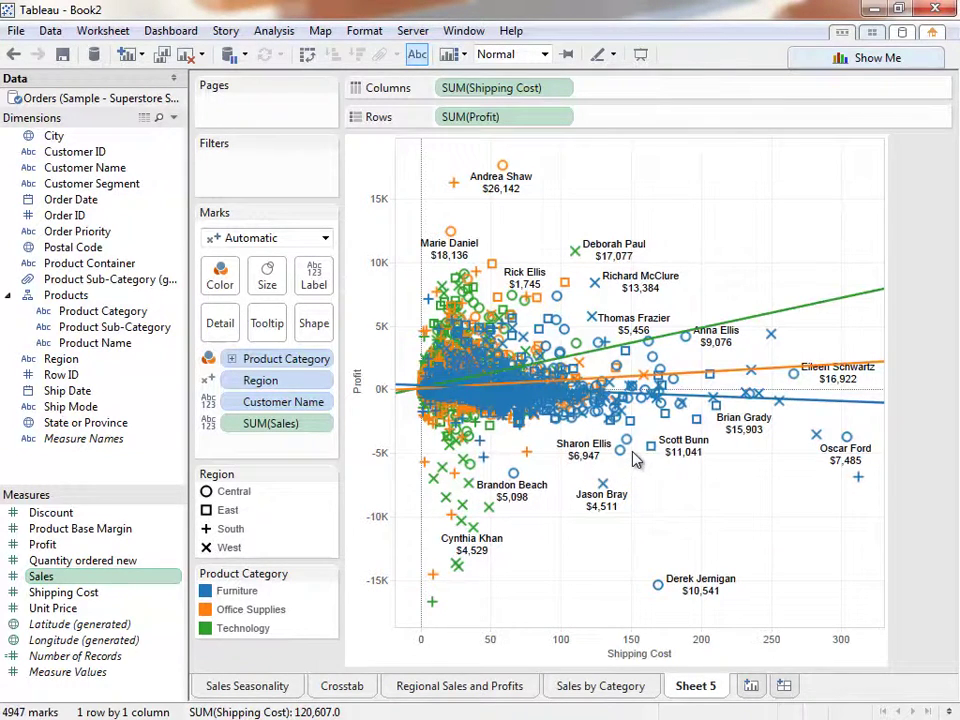
- Copy a loss-making Furniture customer's six underlying order rows and paste them into the blank Excel workbook
mouse_move(808, 410)
mouse_move(660, 590)
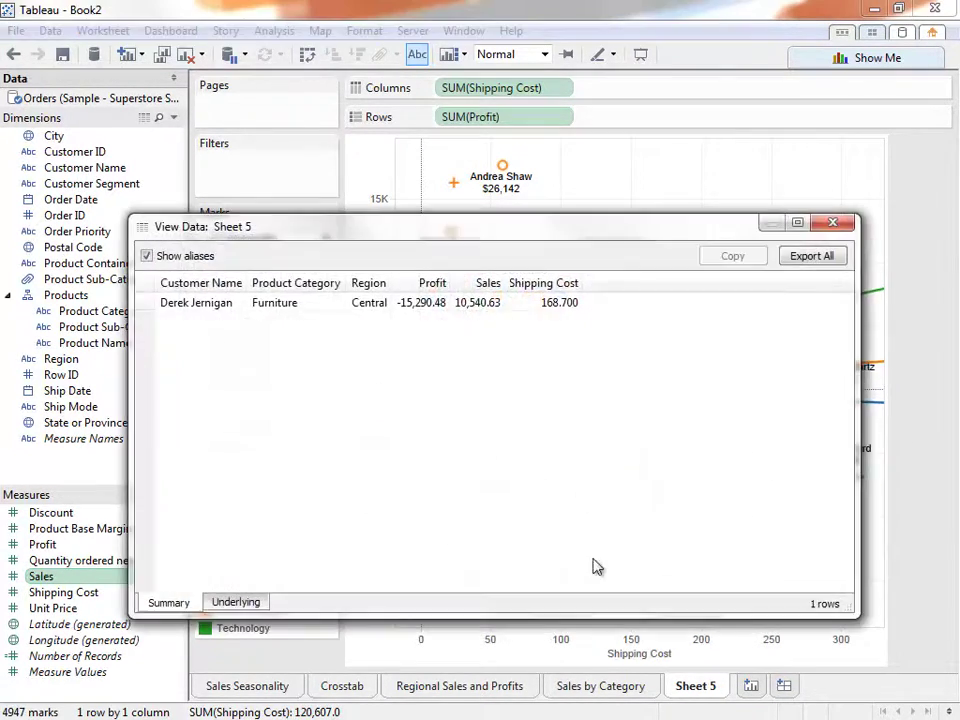
left_click(253, 604)
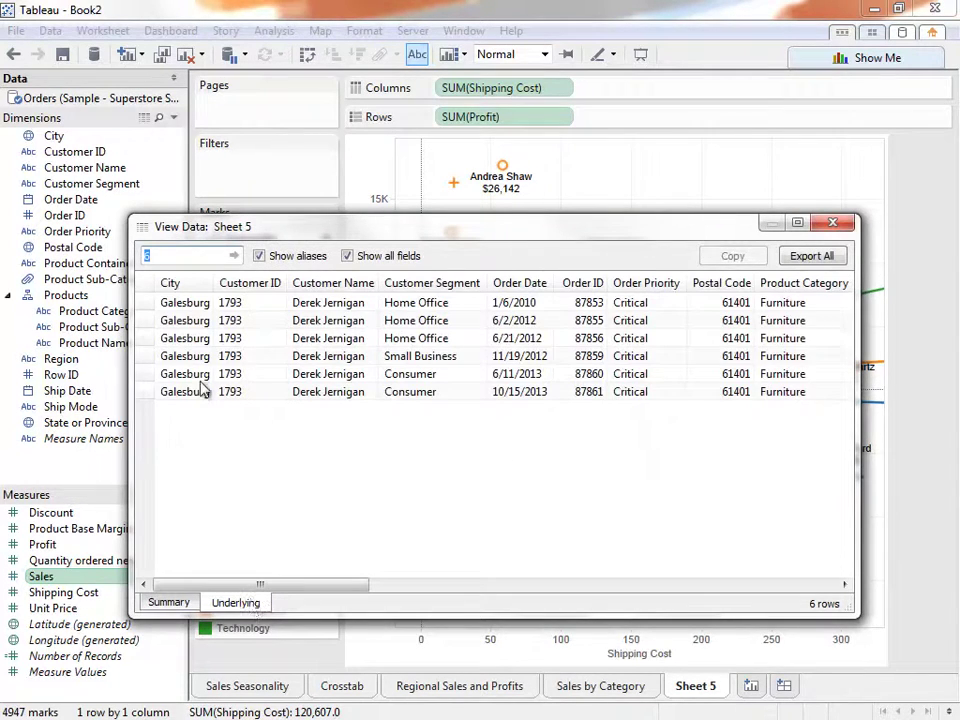
left_click(145, 283)
left_click(729, 260)
key("alt+Tab")
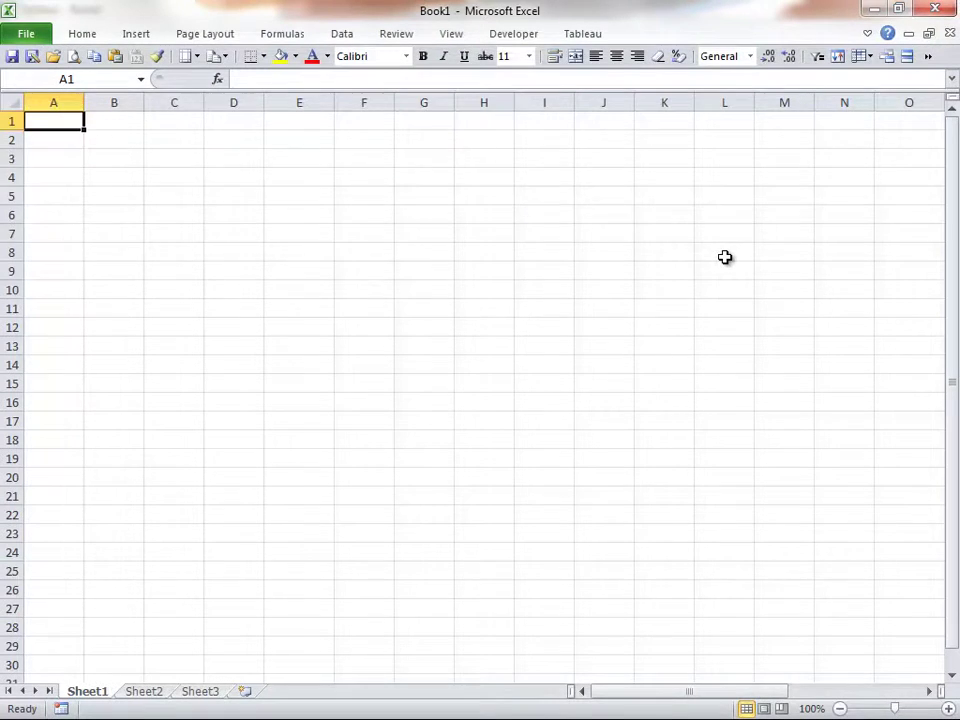
key("ctrl+v")
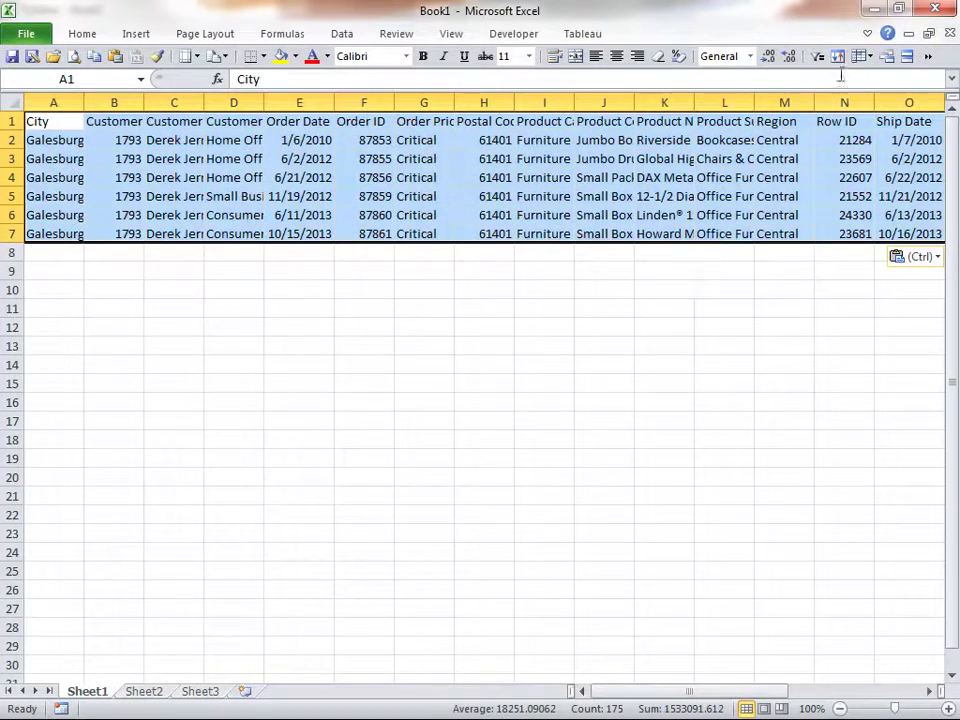
left_click(873, 10)
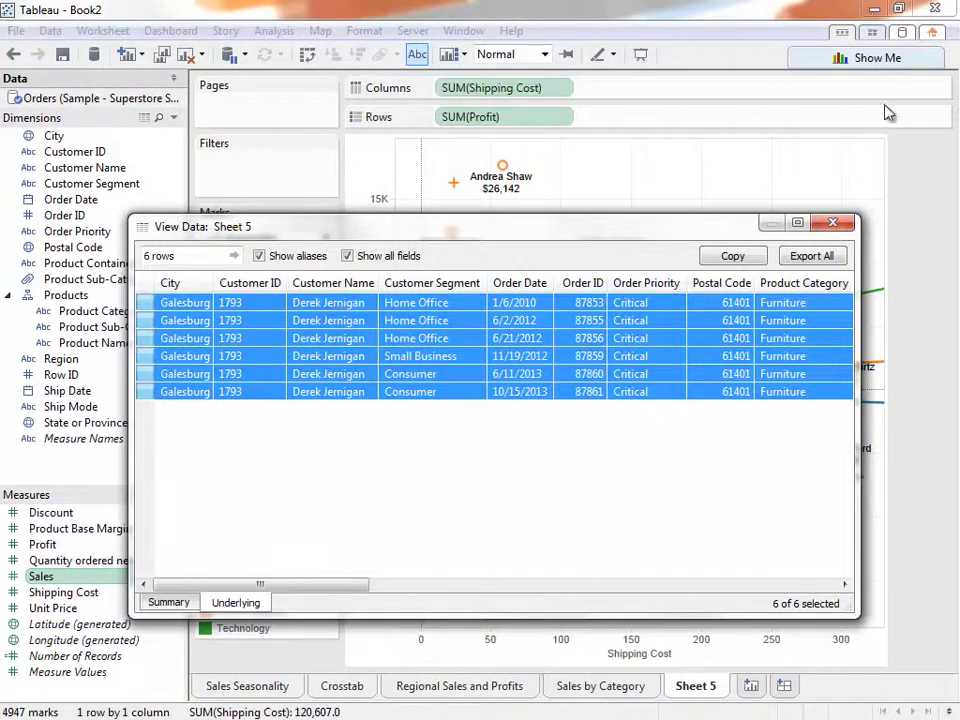
- Close View Data and remove the customer-name labels and SUM(Sales) from the marks
left_click(834, 221)
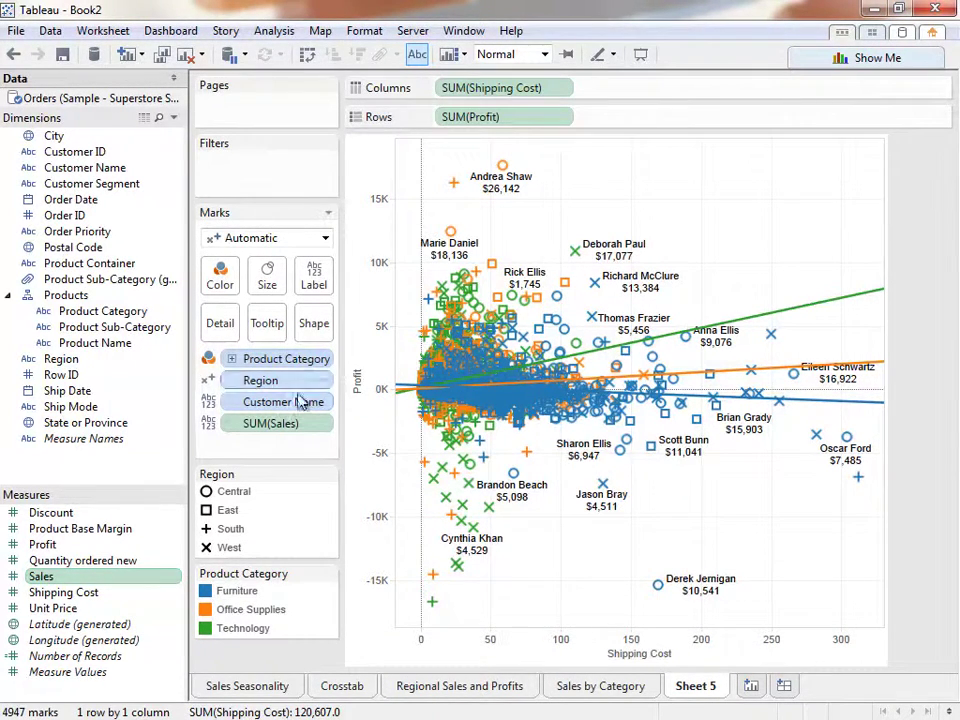
left_click(208, 401)
left_click(228, 489)
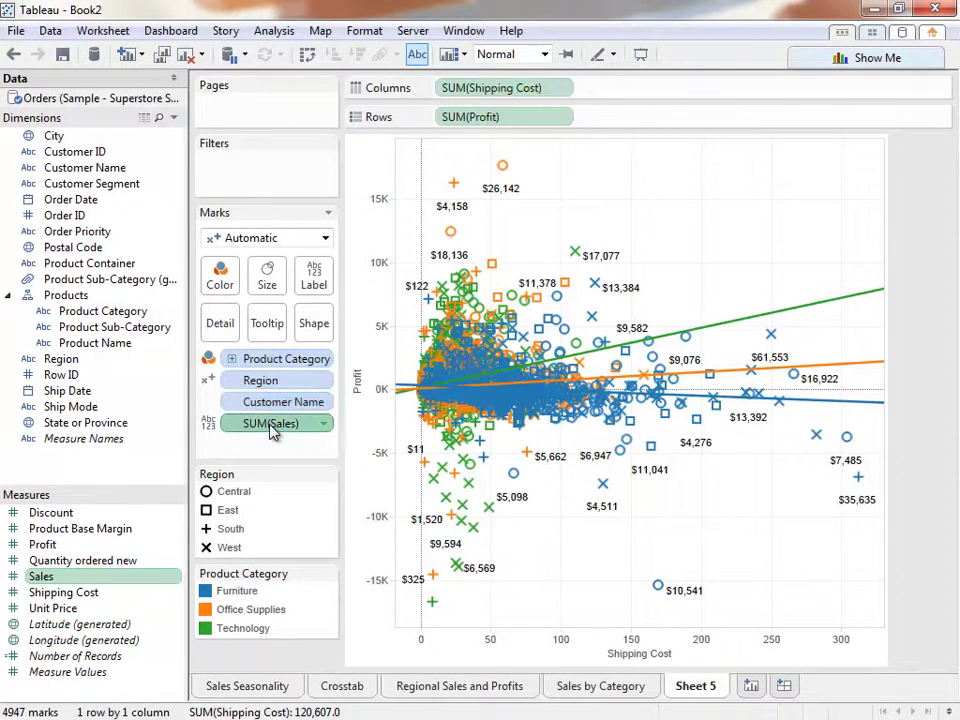
left_click_drag(274, 432, 253, 664)
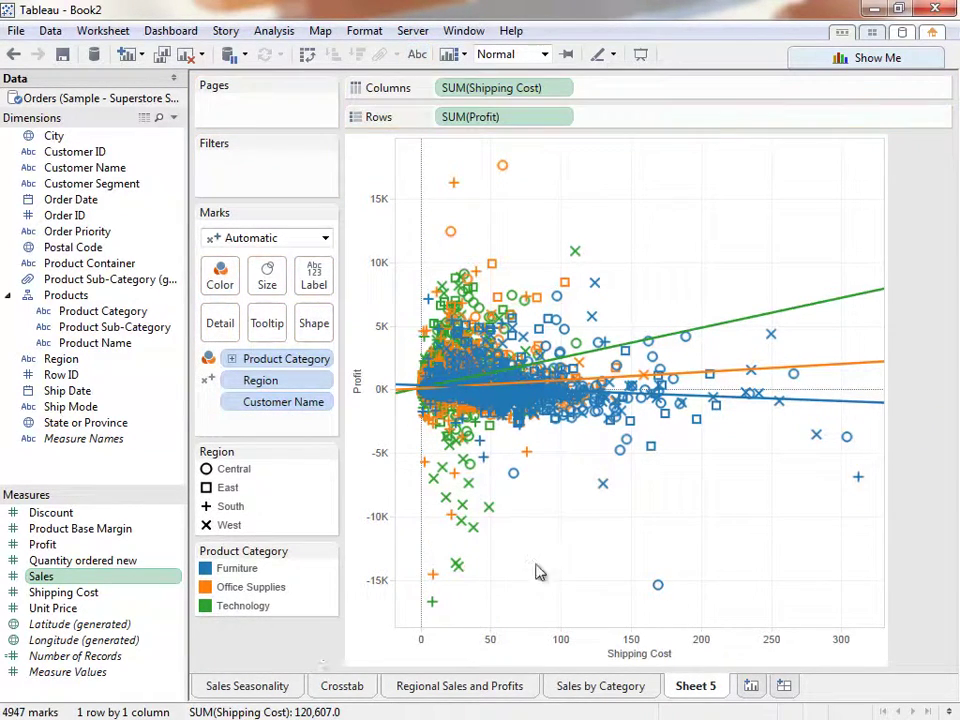
- Turn off the trend lines and rename Sheet 5 to 'Customer Breakdown'
right_click(568, 560)
mouse_move(690, 486)
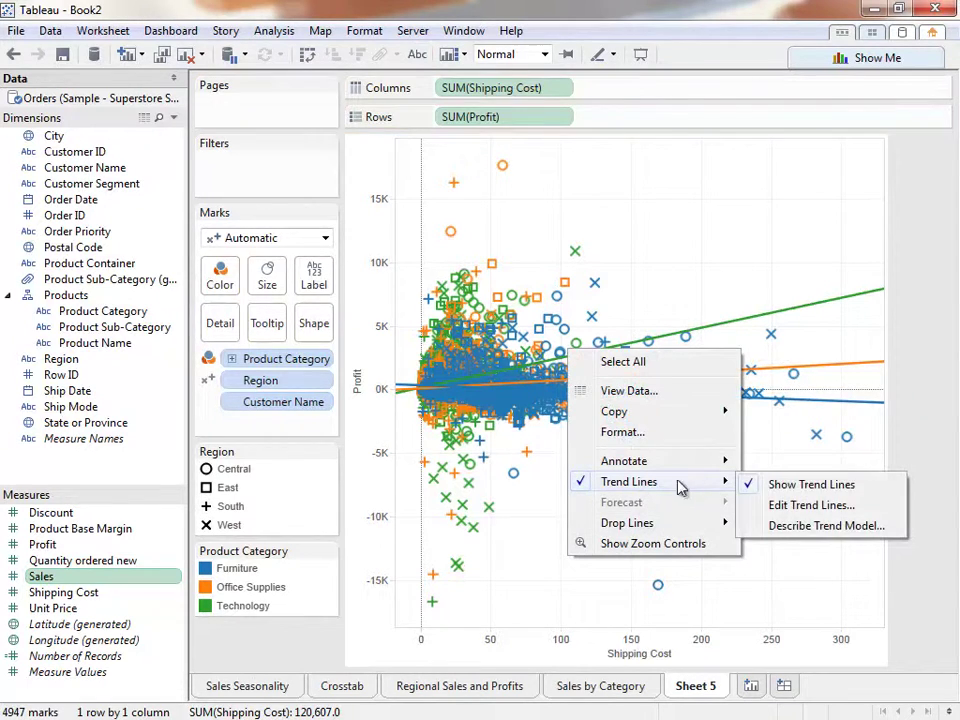
left_click(800, 493)
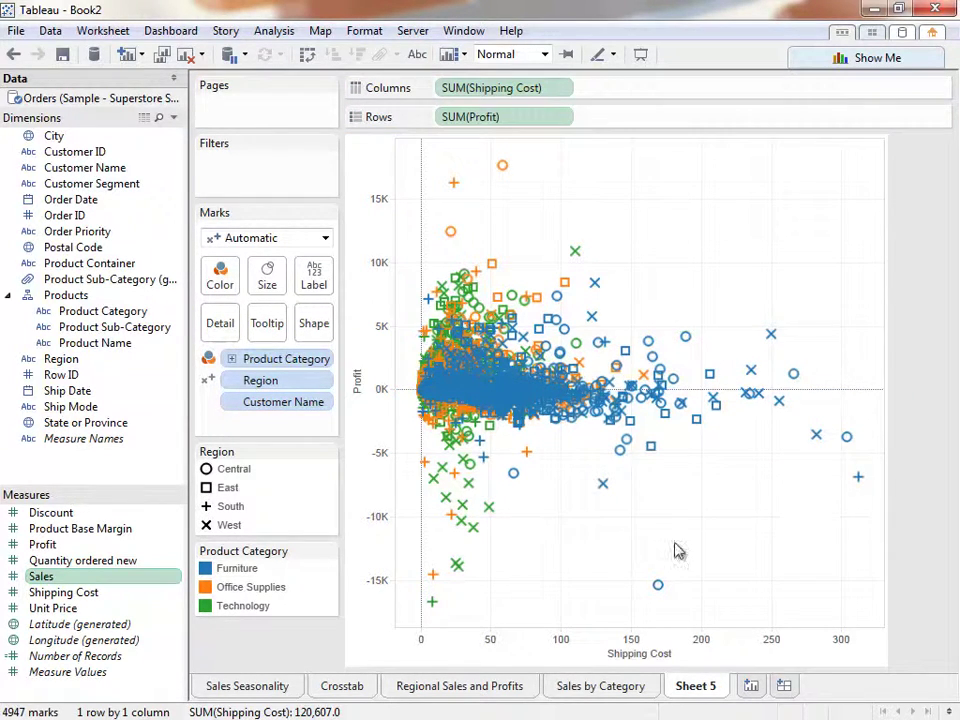
double_click(690, 685)
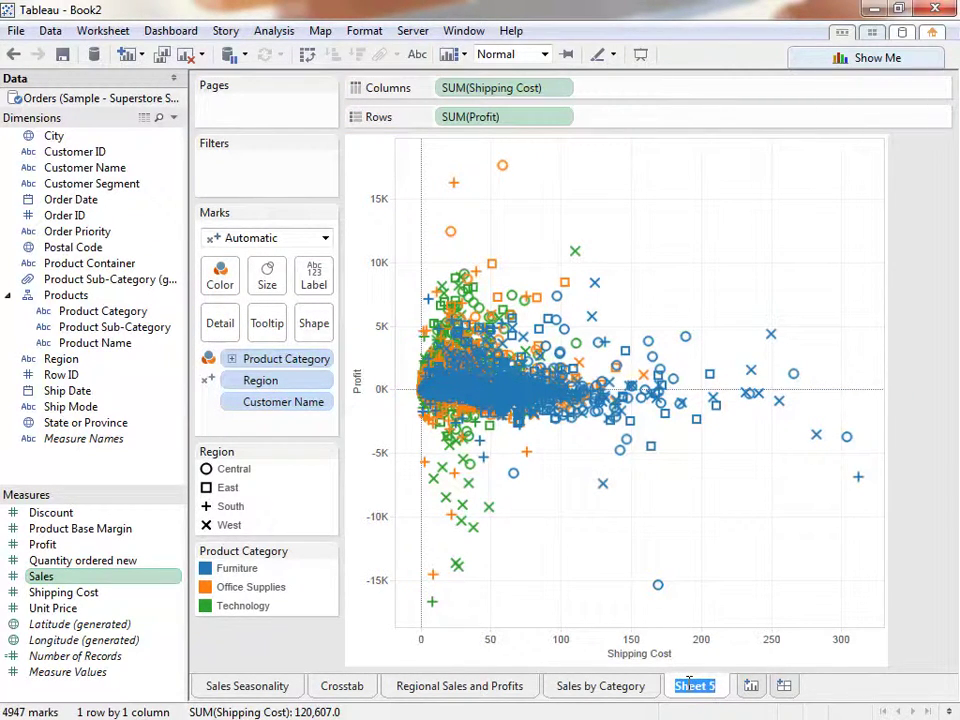
type("Customer Breakdown")
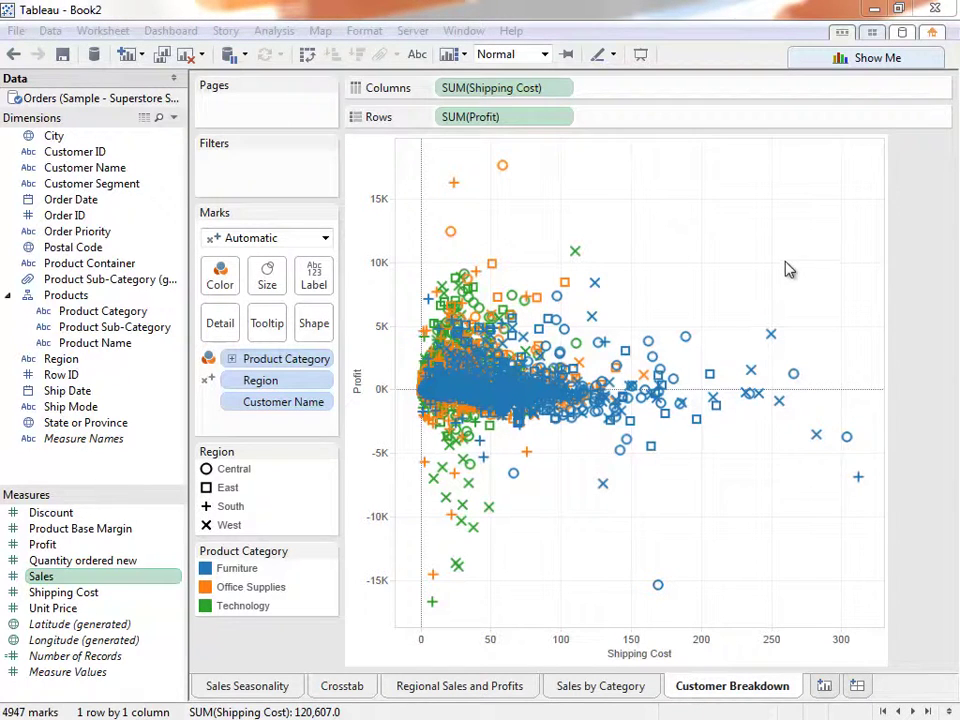
left_click(873, 33)
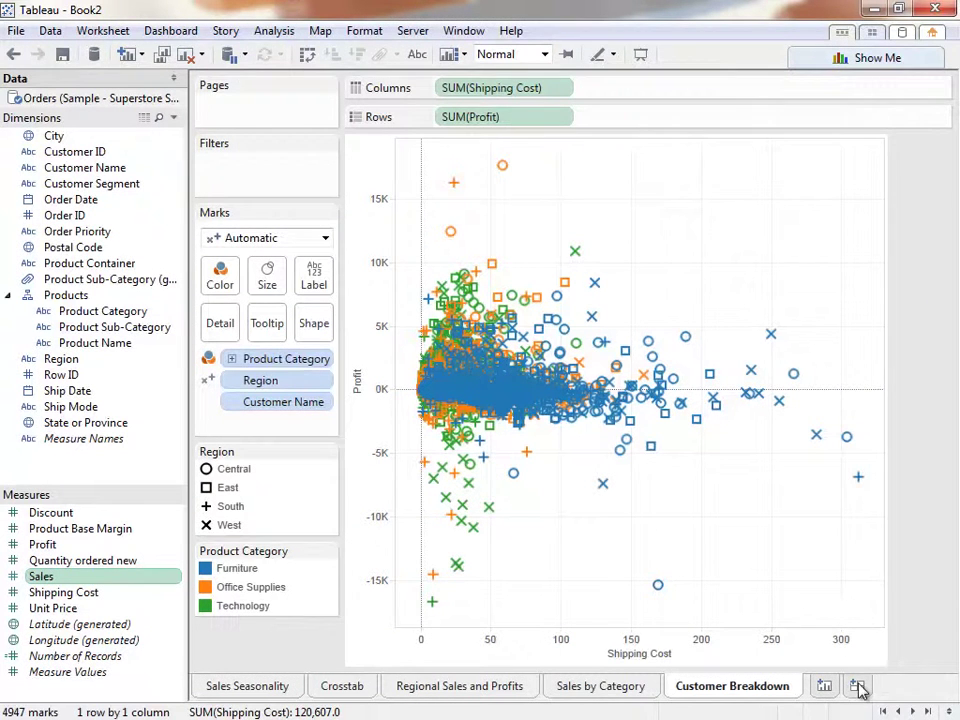
- Create a new dashboard sized Laptop 800 x 600
left_click(859, 688)
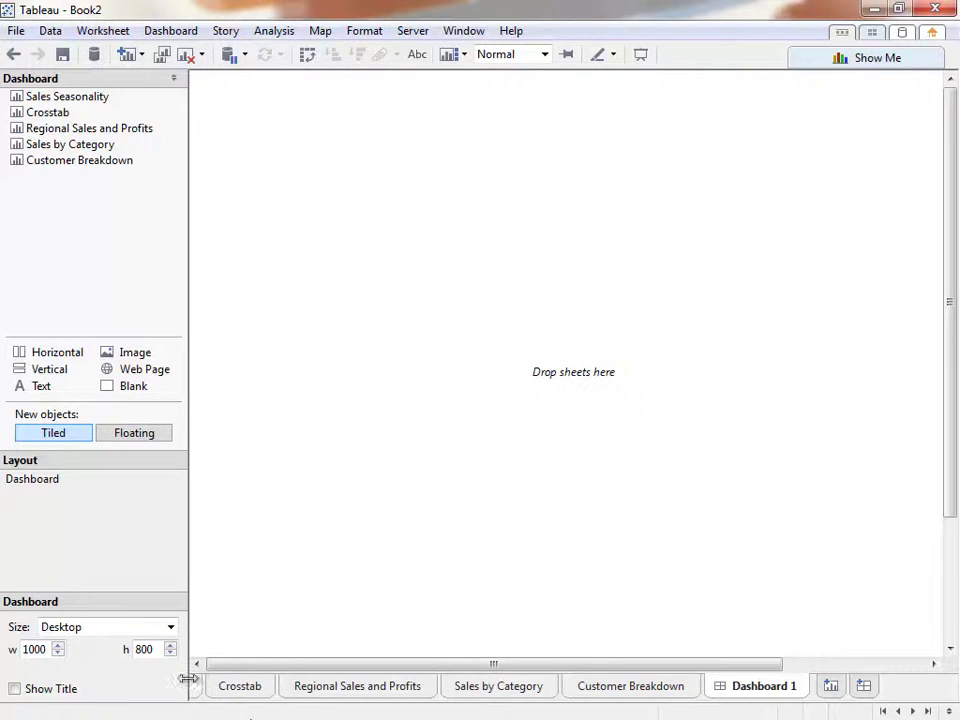
left_click(171, 627)
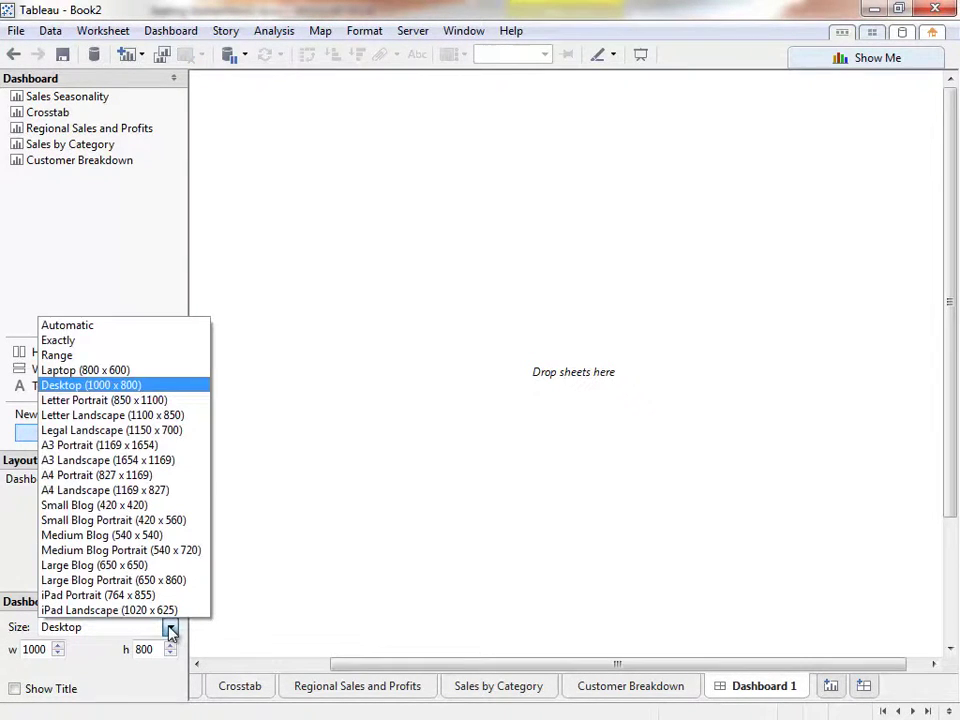
left_click(150, 370)
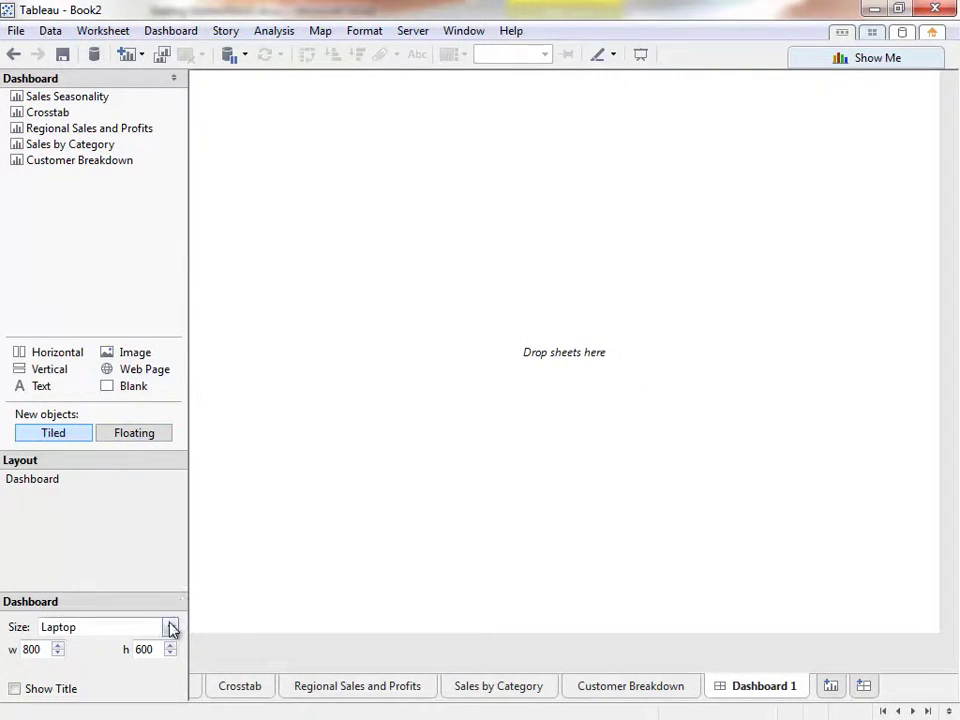
- Place the Regional Sales and Profits map on top, with Sales by Category and Customer Breakdown side by side below
left_click_drag(144, 130, 264, 199)
left_click_drag(124, 146, 303, 583)
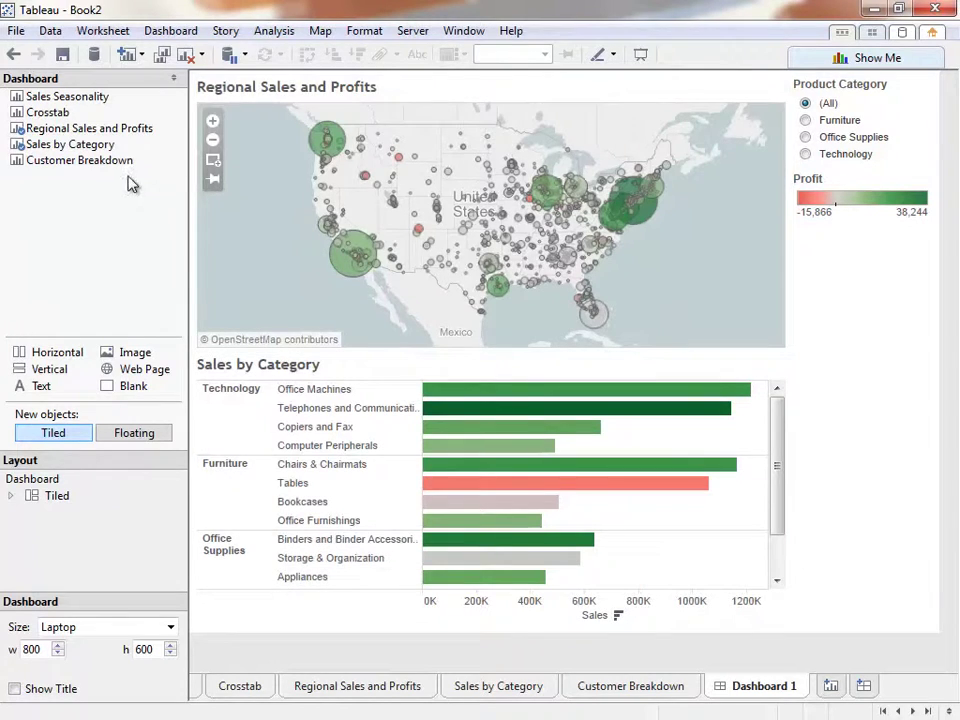
left_click_drag(128, 162, 557, 493)
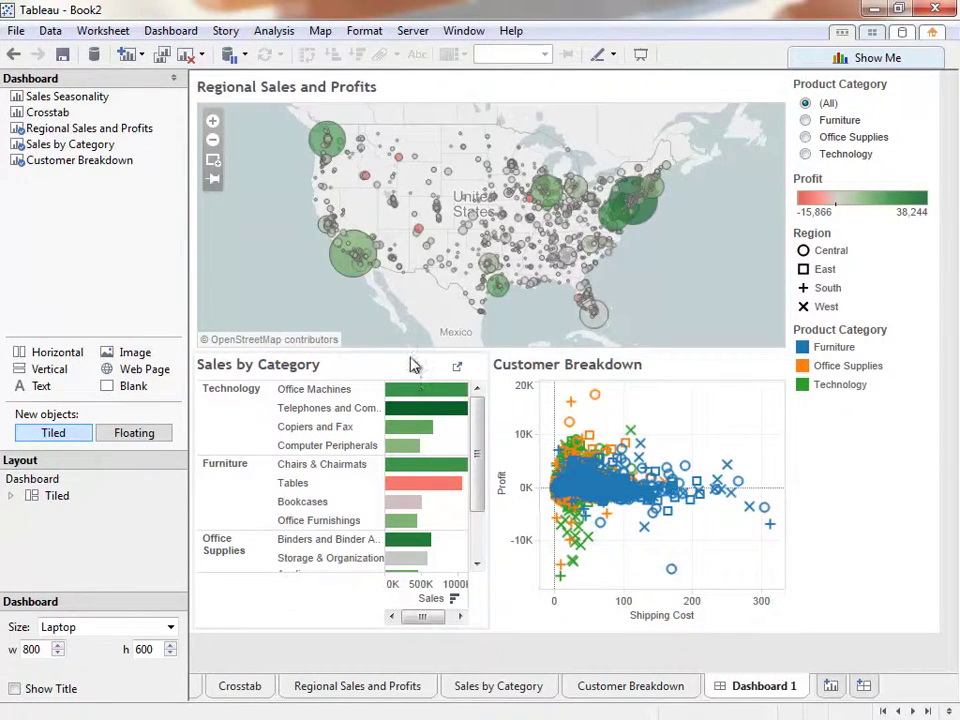
- Set the Sales by Category zone to Fit Entire View and rename Dashboard 1 to 'Sales Dashboard'
left_click(455, 363)
left_click(461, 355)
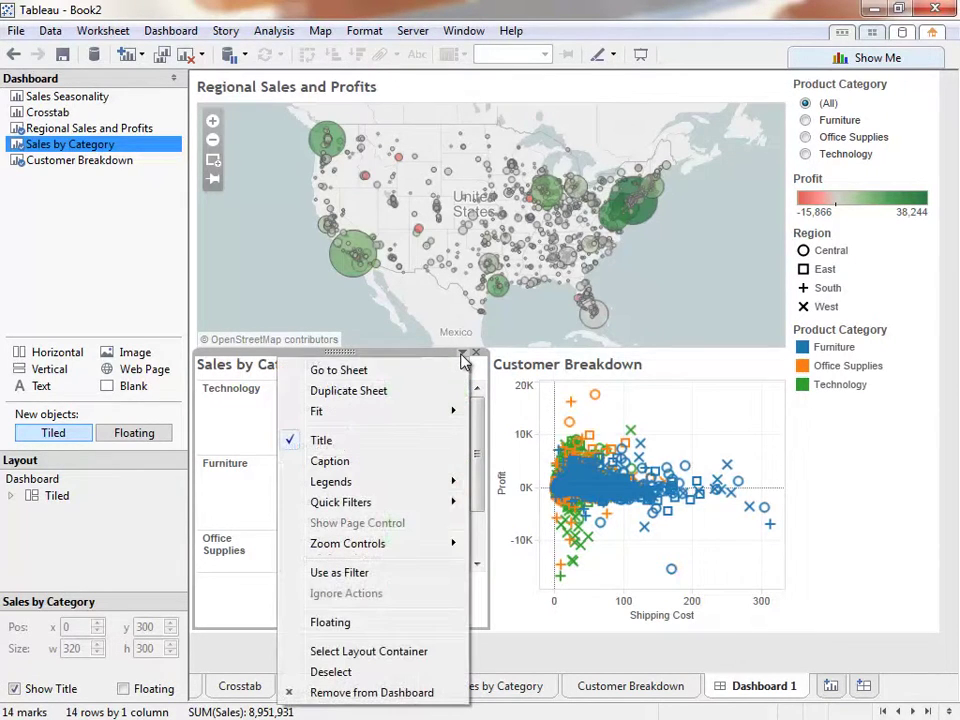
mouse_move(452, 411)
left_click(512, 480)
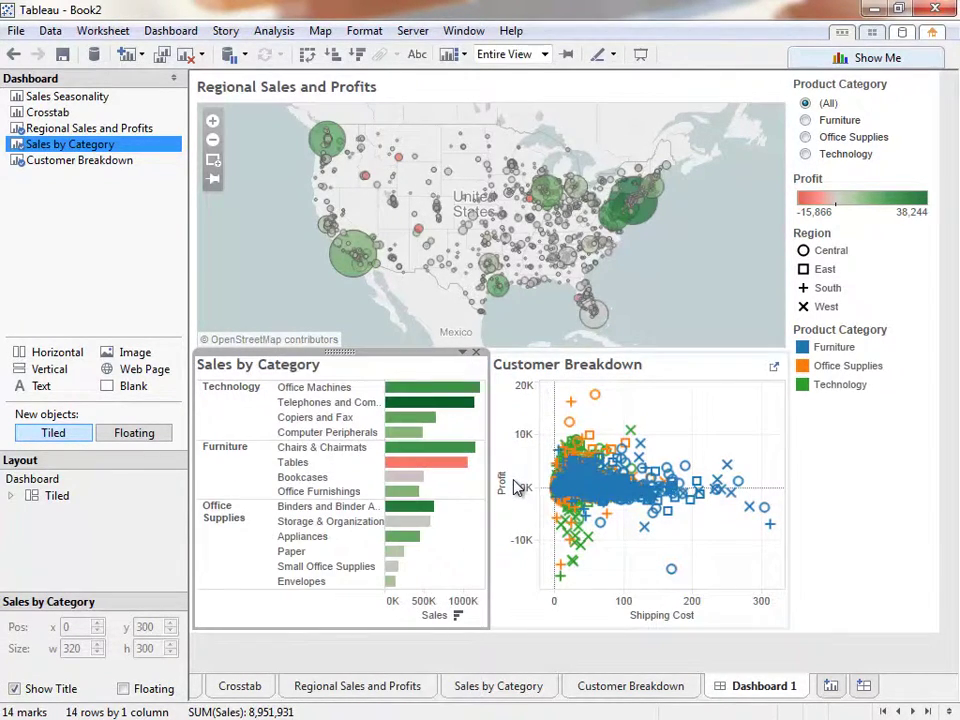
right_click(748, 696)
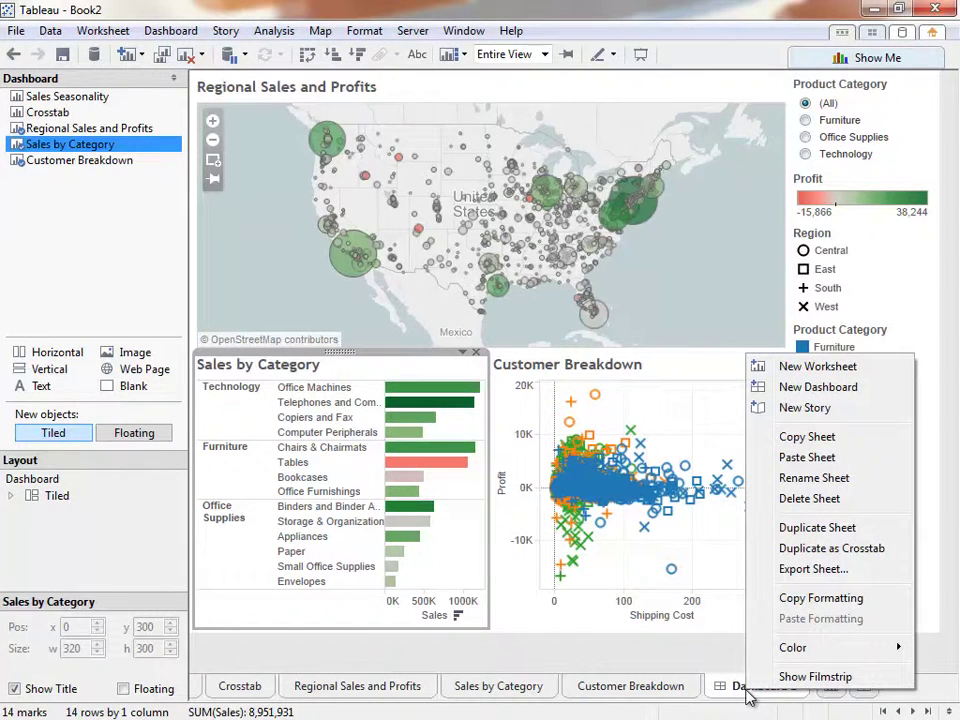
left_click(810, 479)
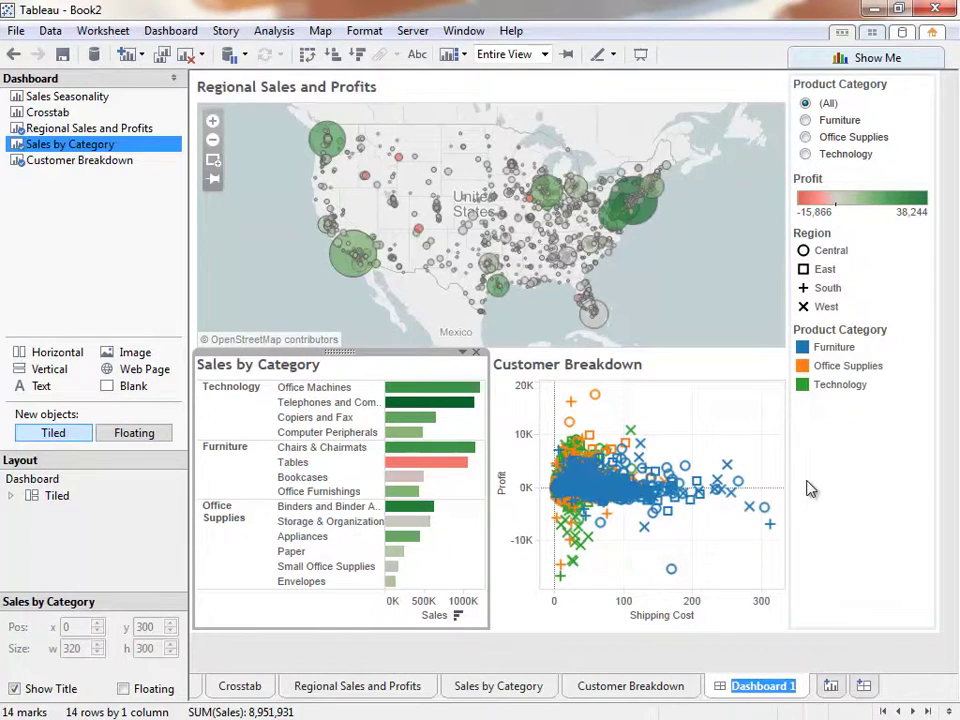
- Name the dashboard 'Sales Dashboard' and turn on its title
type("Sales Dashboard")
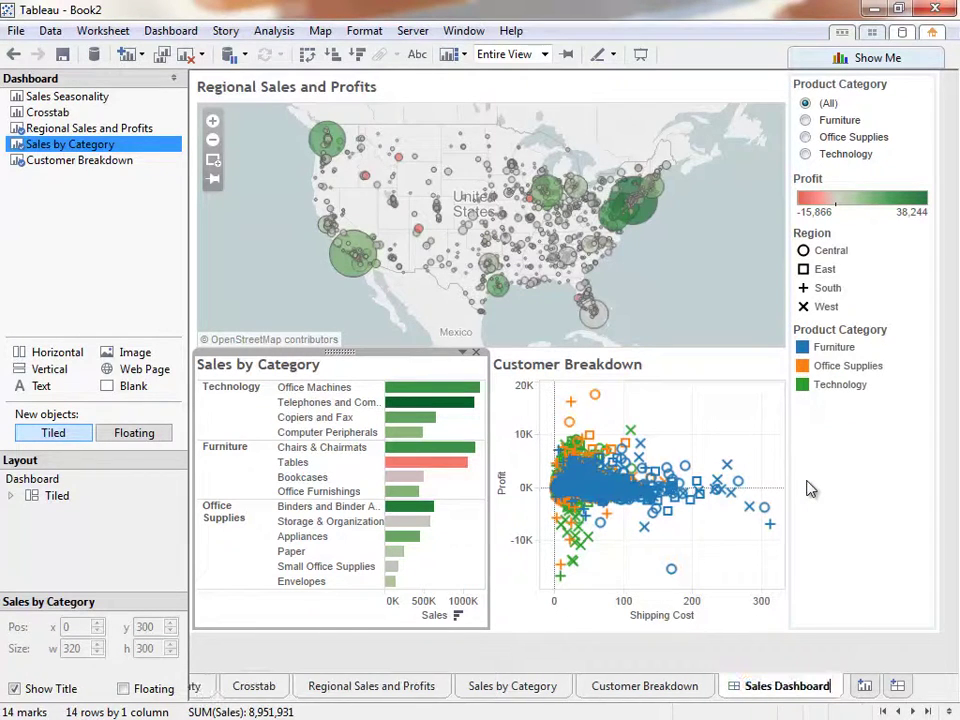
left_click(790, 658)
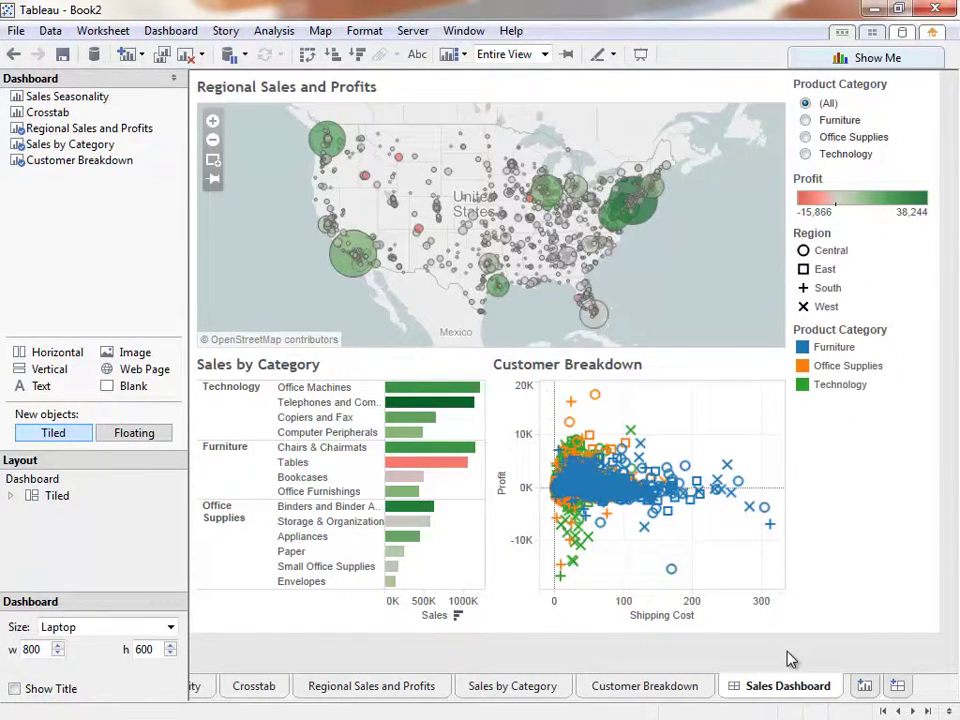
left_click(15, 689)
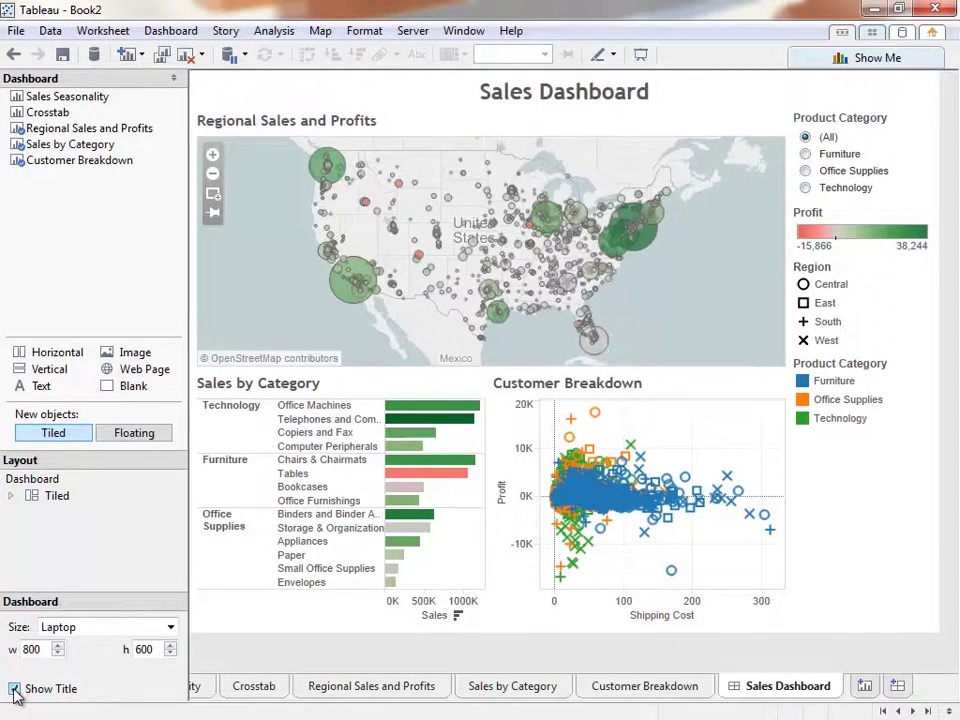
- Set the Sales Dashboard title text to 16-point font size
double_click(495, 98)
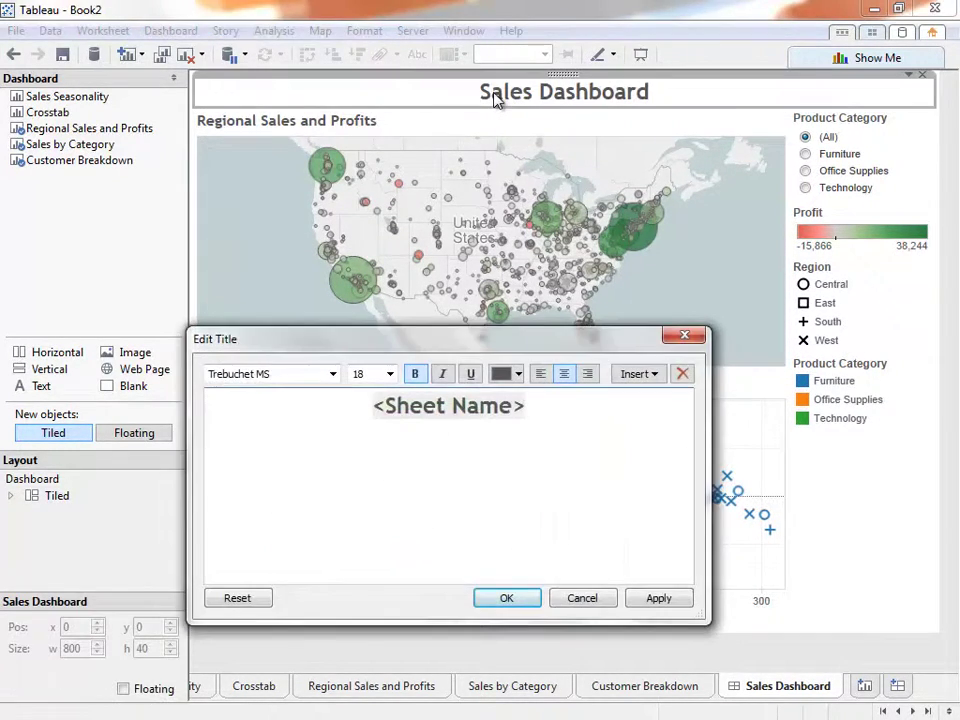
left_click_drag(545, 411, 372, 406)
left_click(389, 373)
left_click(378, 482)
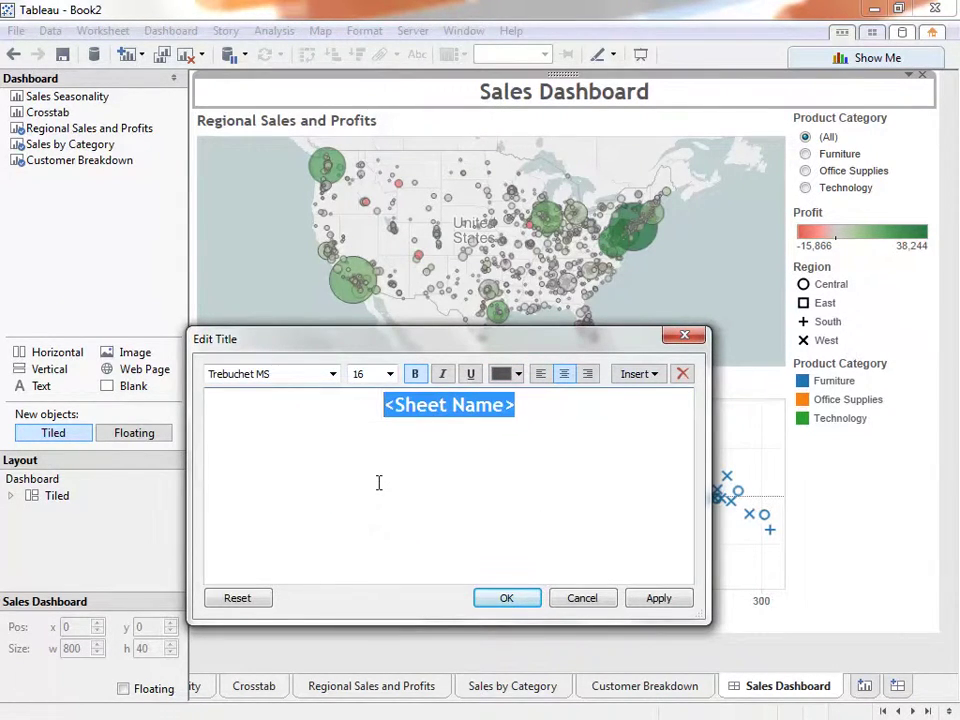
left_click(506, 599)
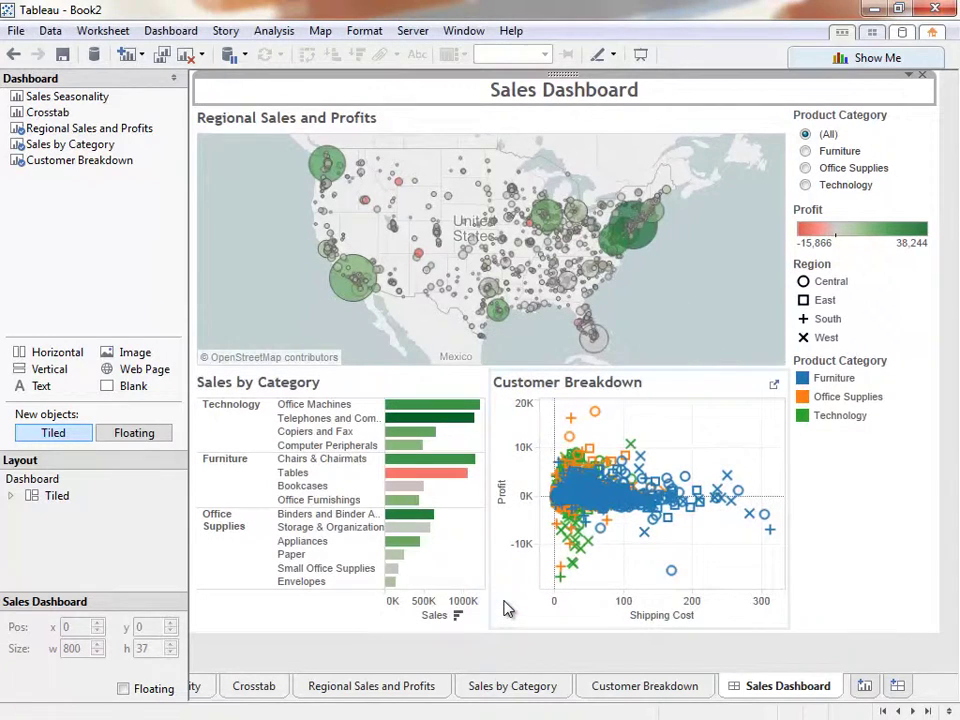
- Test the Product Category filter with Furniture, Office Supplies and Technology, then return to All
left_click(805, 151)
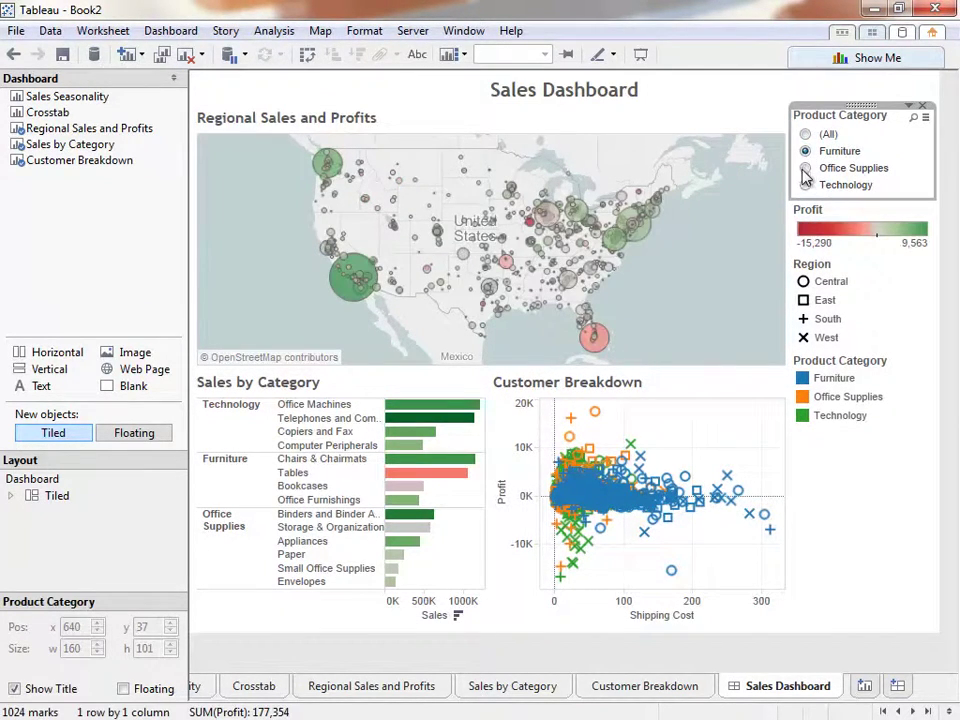
left_click(805, 168)
left_click(806, 187)
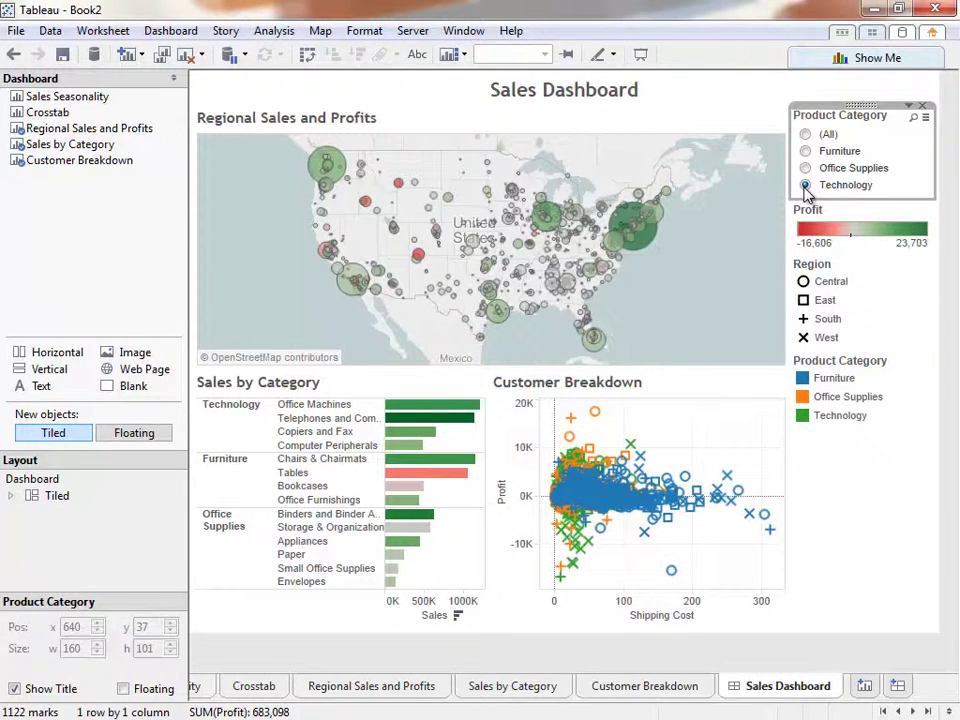
left_click(806, 135)
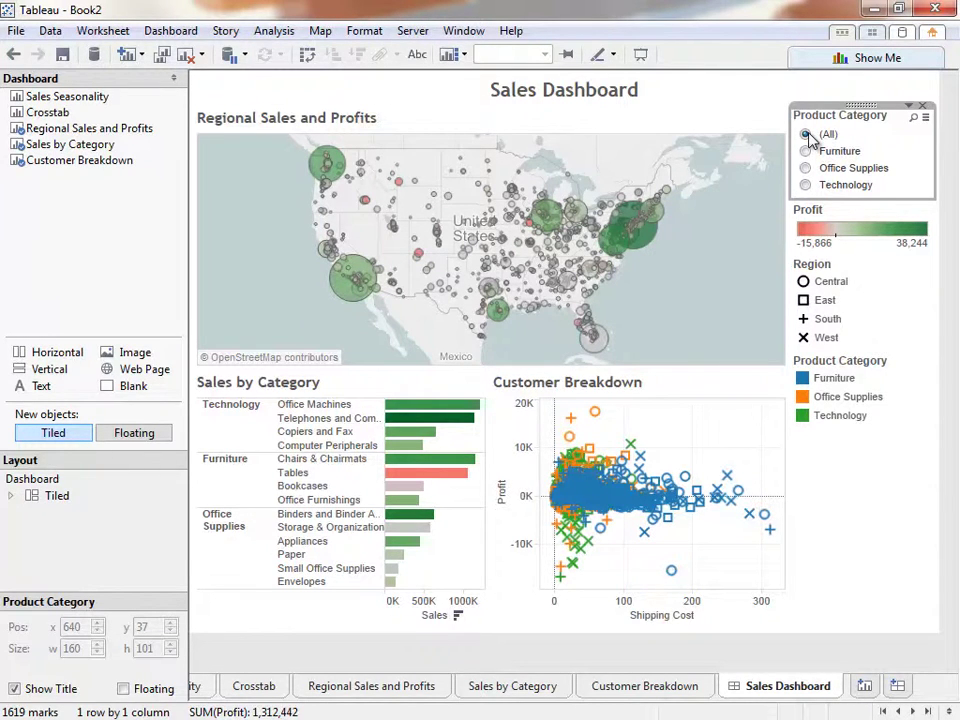
- Apply the Product Category filter to all sheets using this data source, set to Office Supplies
left_click(908, 106)
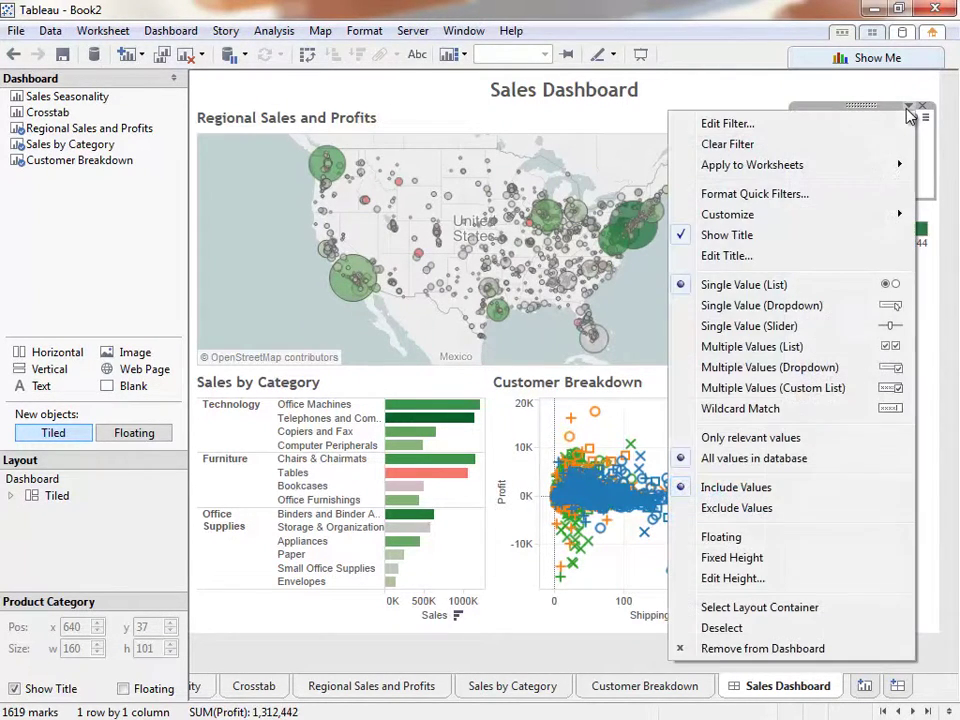
mouse_move(900, 167)
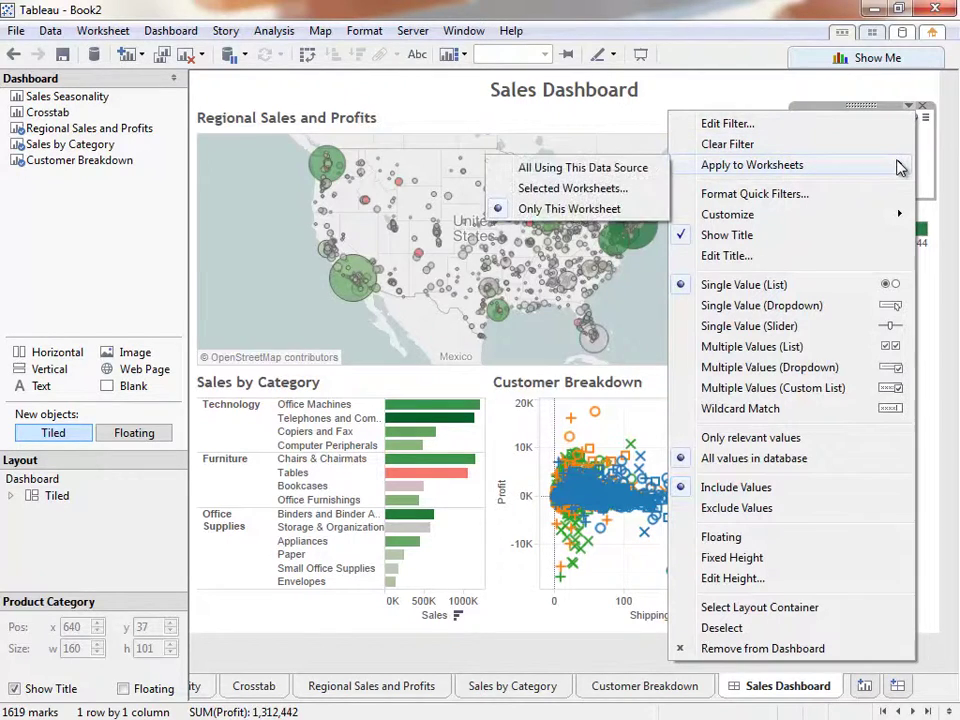
left_click(648, 168)
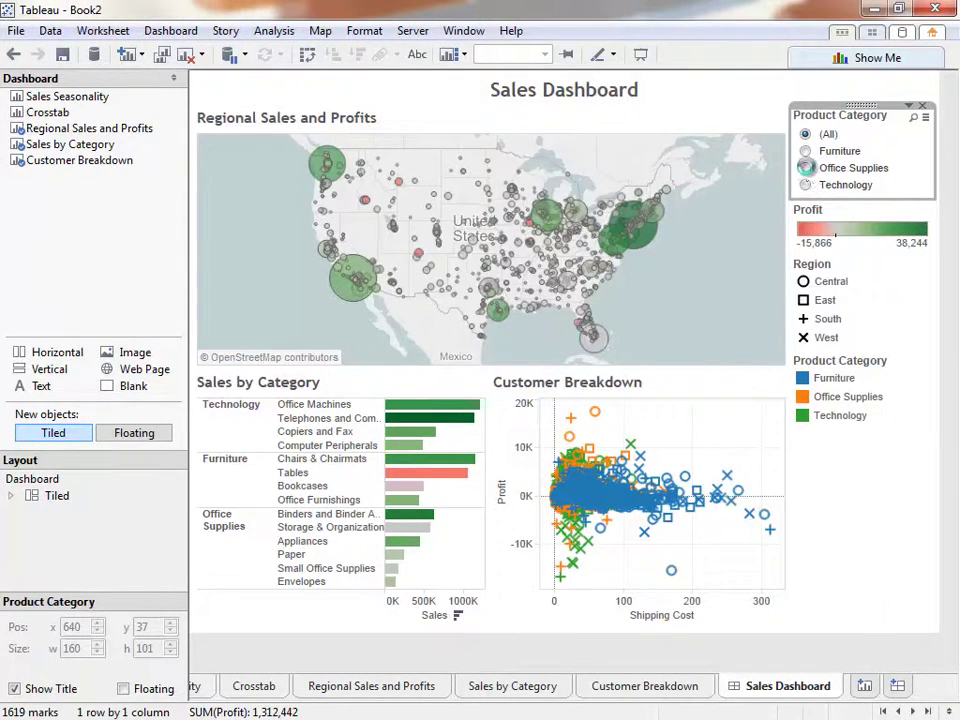
left_click(806, 168)
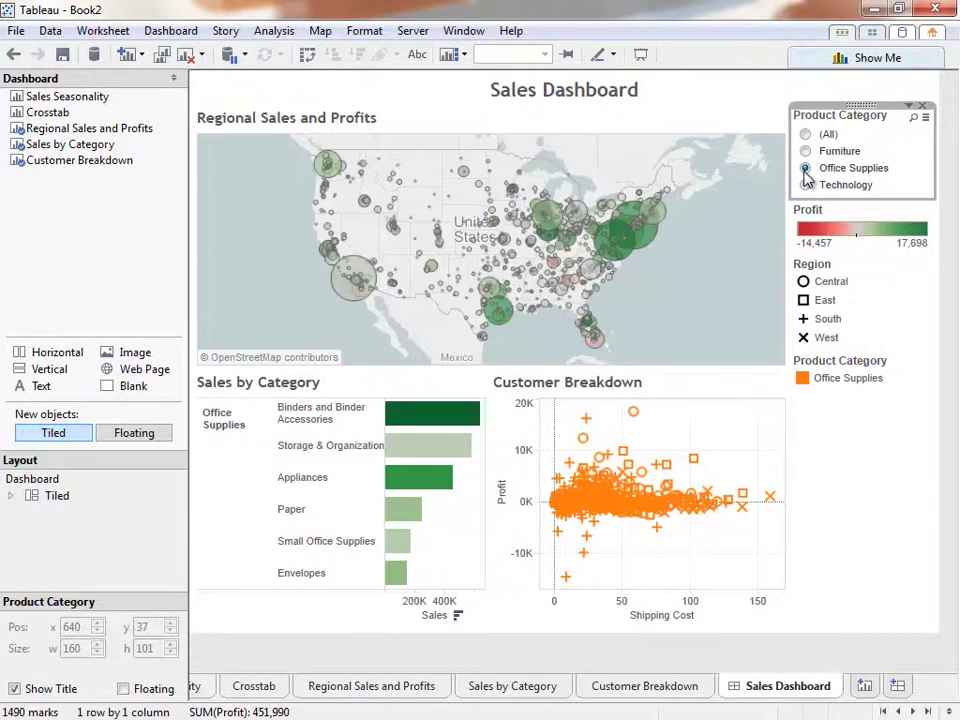
- Make the Regional Sales and Profits map a filter, test it on Miami, then reset to (All)
left_click(806, 151)
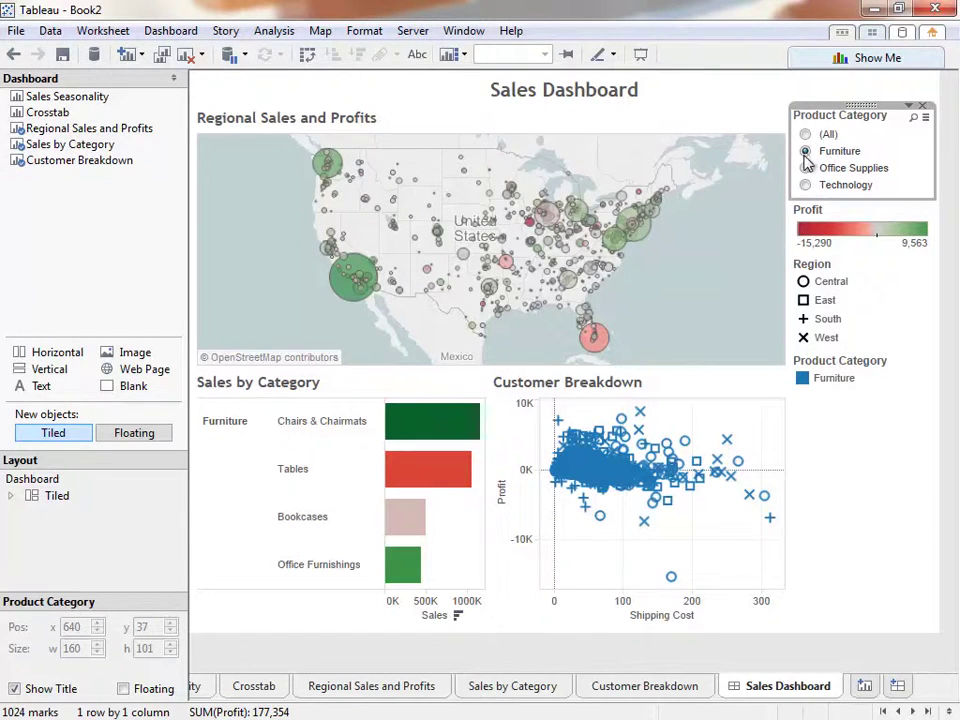
left_click(605, 342)
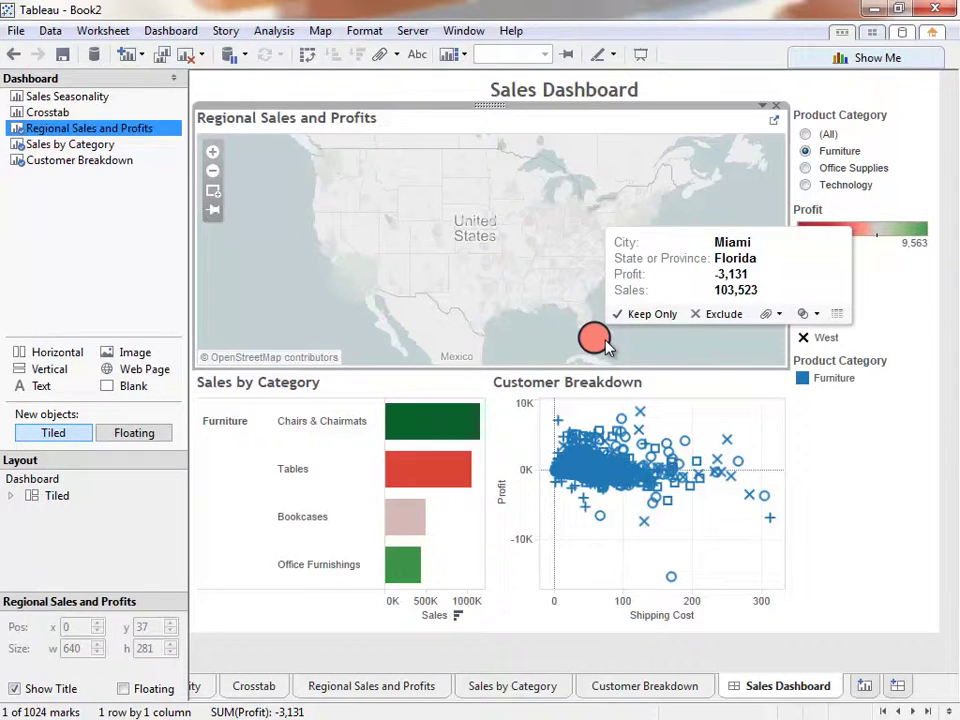
left_click(766, 110)
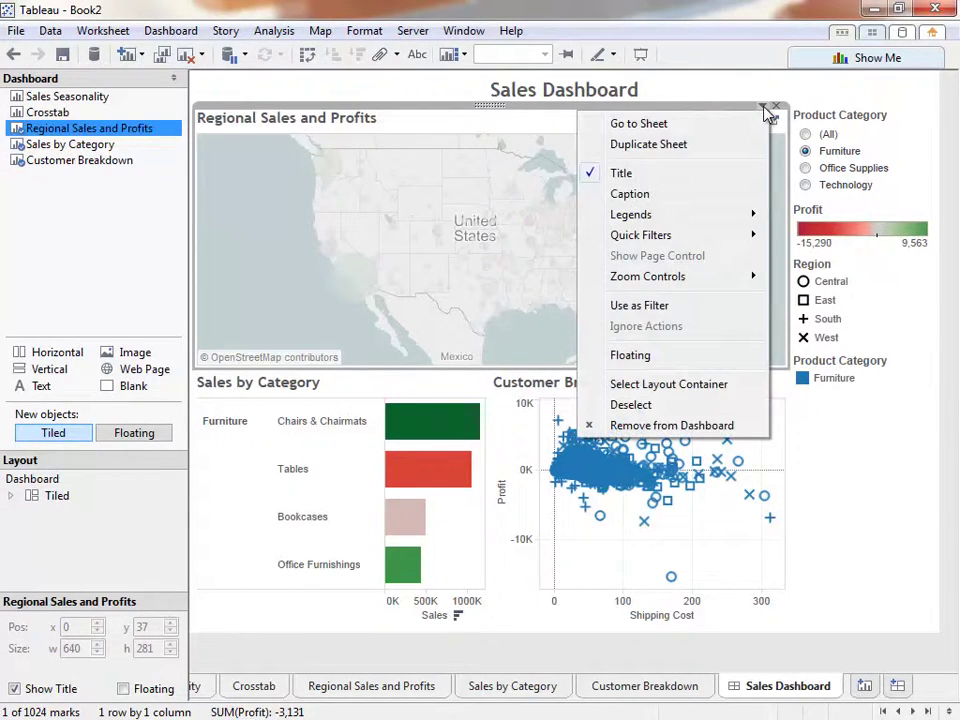
left_click(701, 305)
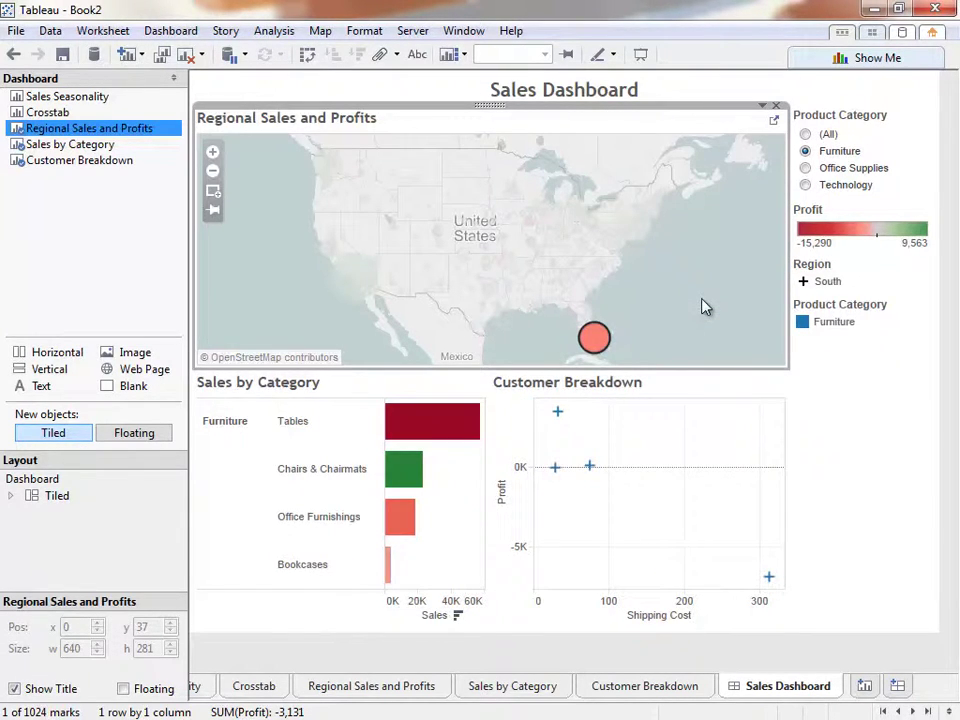
mouse_move(773, 580)
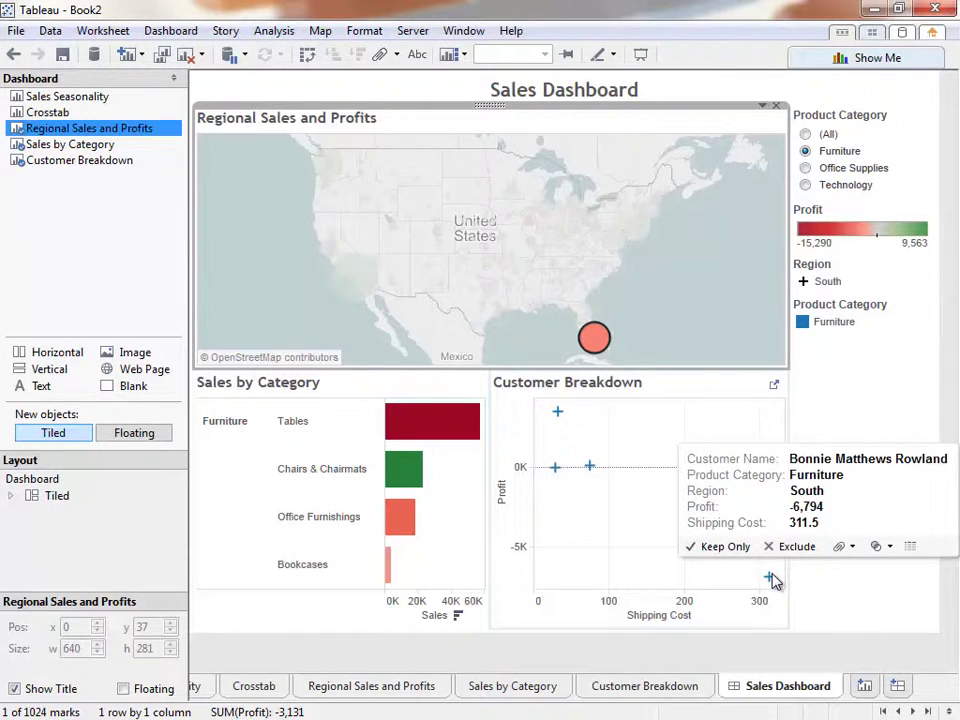
left_click(805, 134)
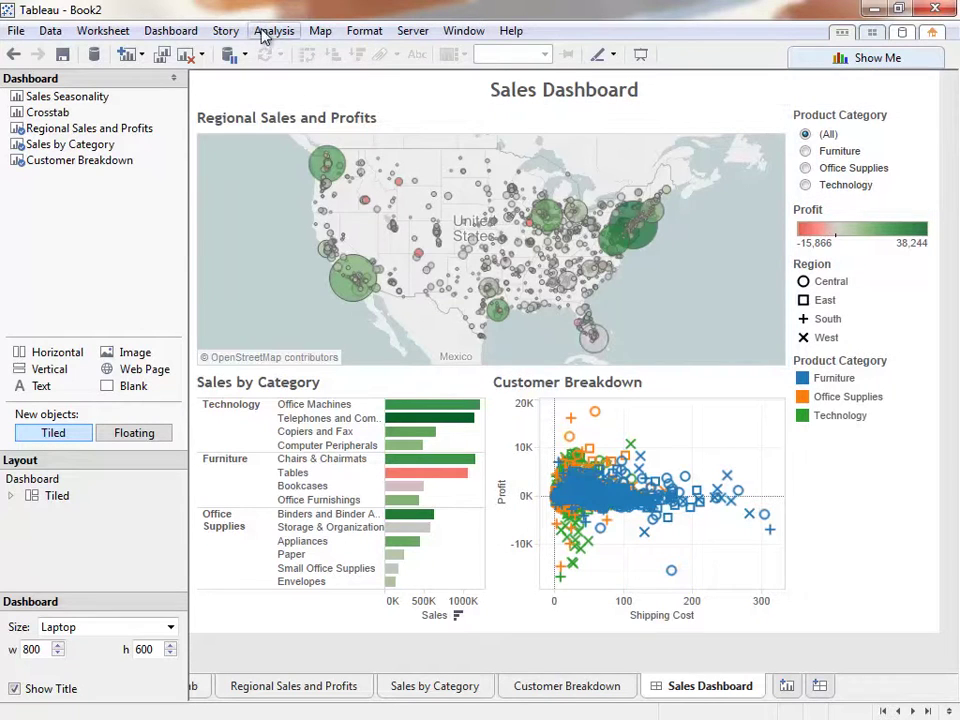
- Create a new Laptop-sized story with the Regional Sales and Profits map as its first point
left_click(225, 31)
left_click(263, 56)
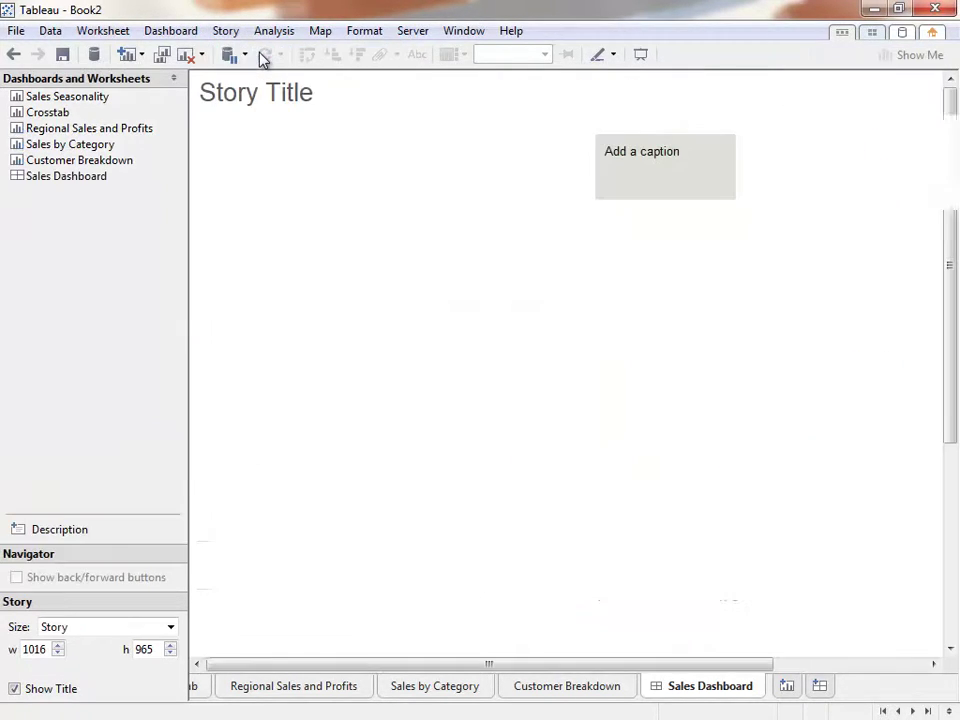
left_click(171, 627)
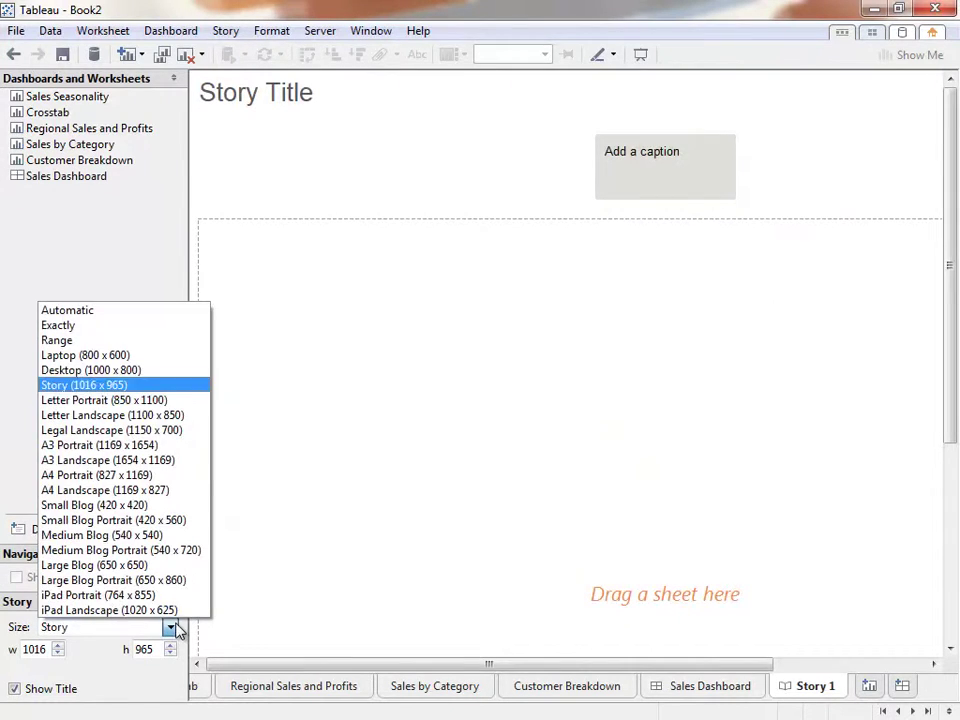
key("Escape")
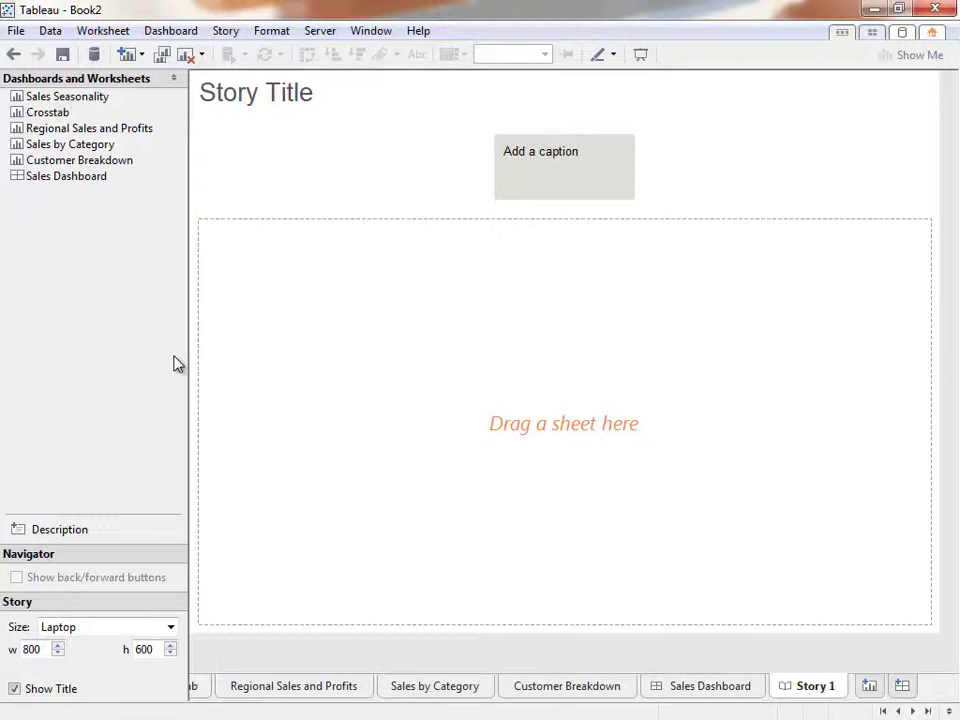
left_click(139, 137)
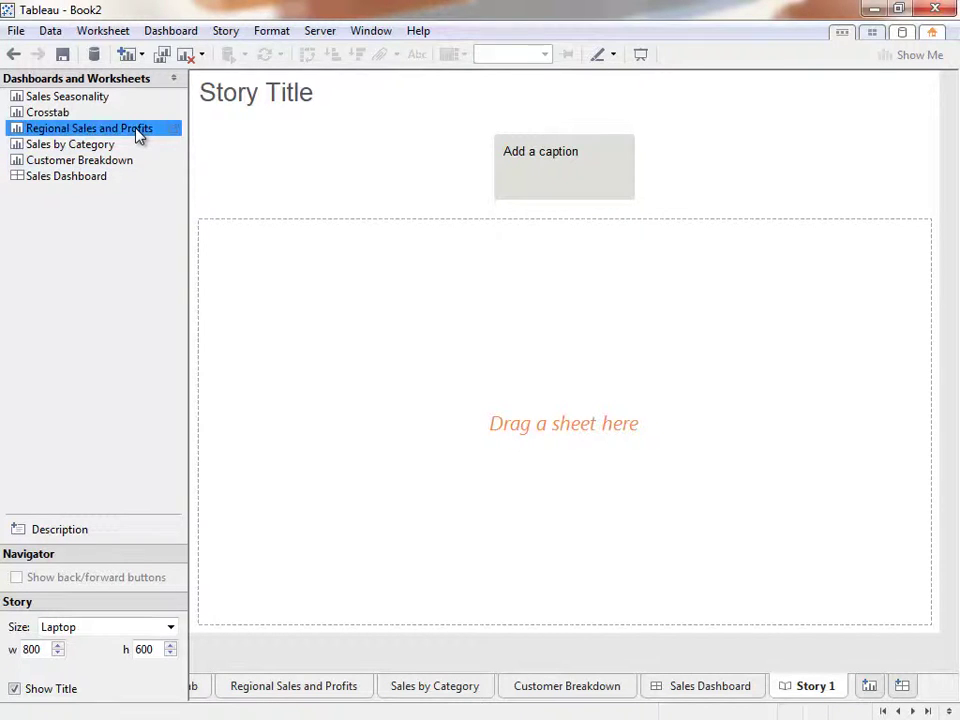
left_click_drag(136, 134, 358, 347)
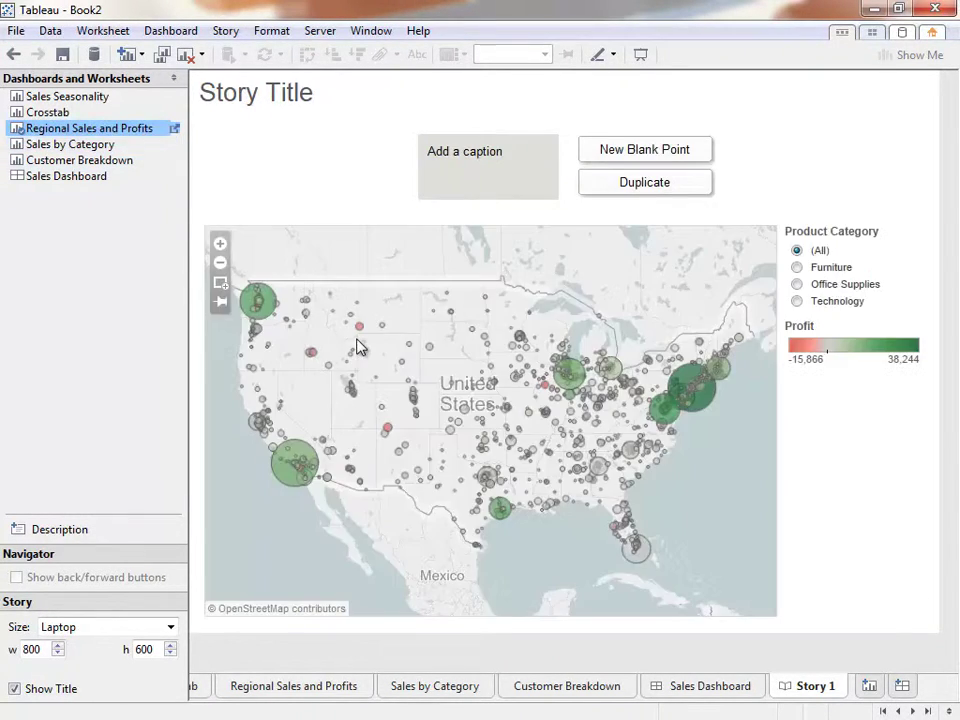
- Caption it 'Overall, our profits look strong', then save a Furniture-filtered copy as a new point
left_click(468, 175)
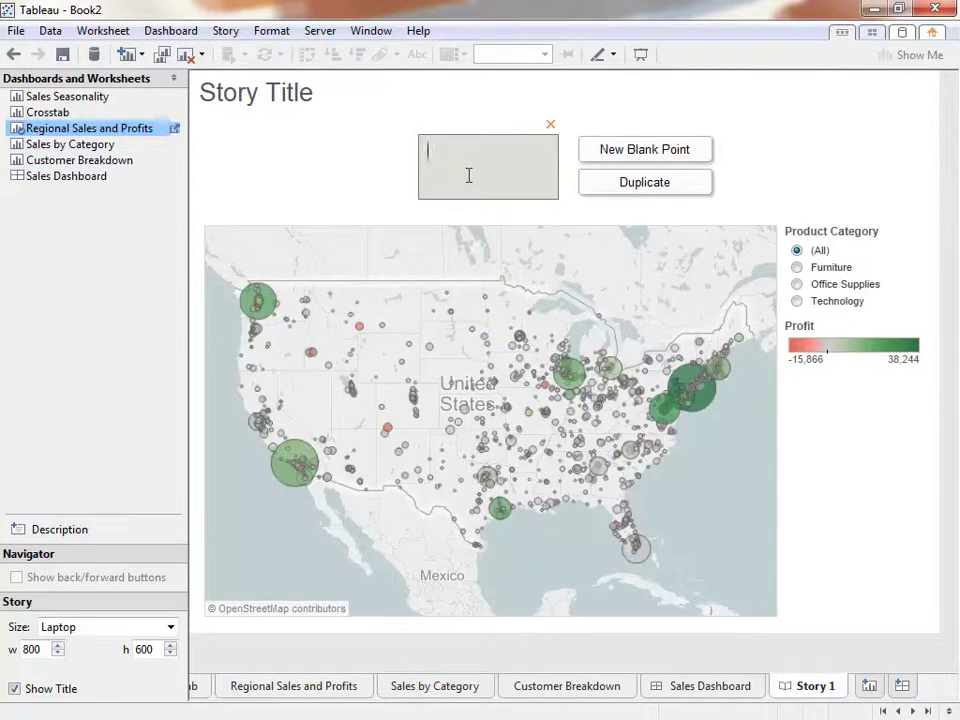
type("Overall, our profits look strong")
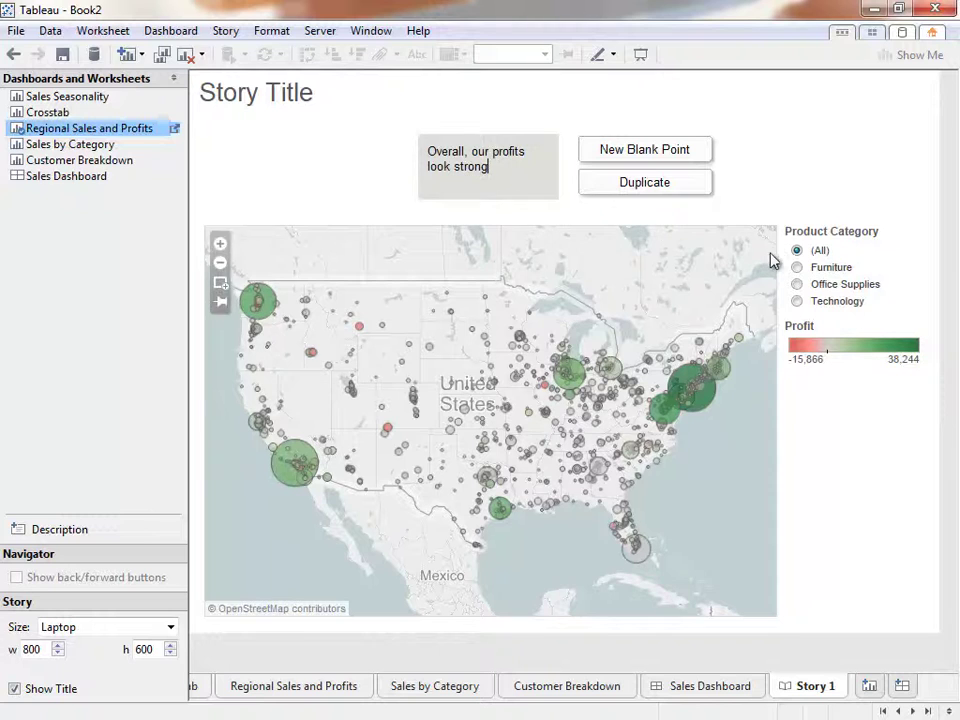
left_click(798, 268)
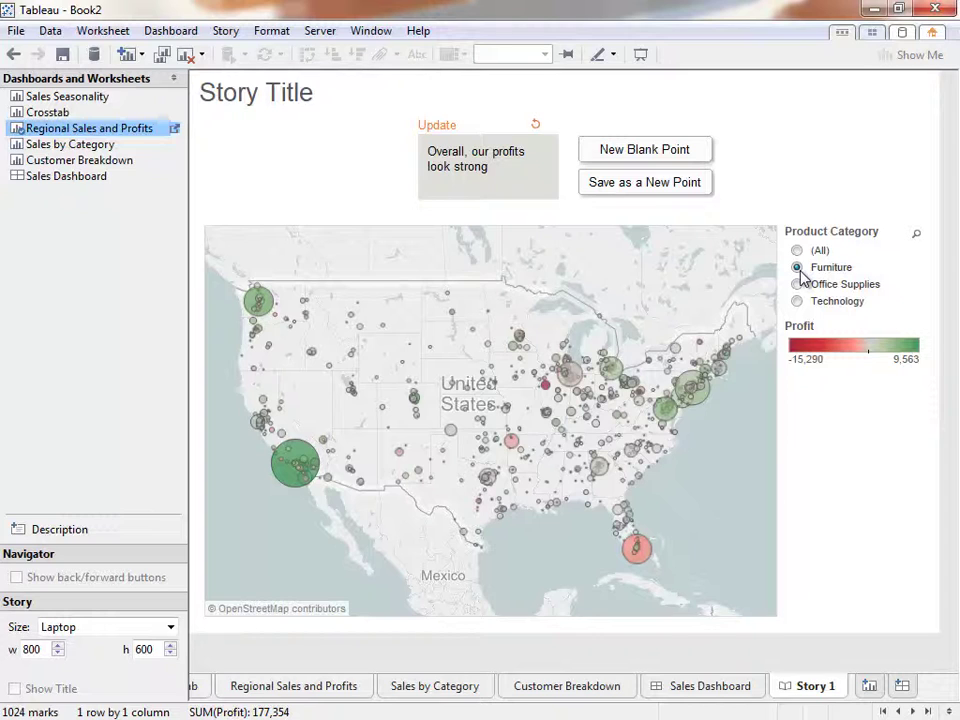
left_click(686, 191)
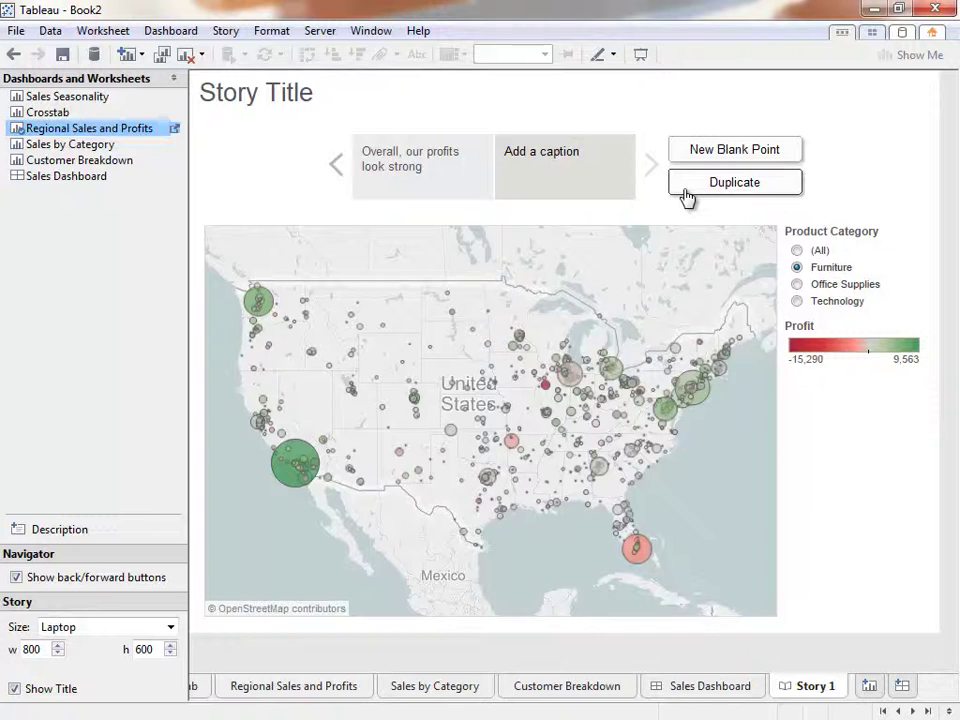
- Caption the point 'But not across all segments' and add a map note about Furniture's poor profitability
double_click(597, 166)
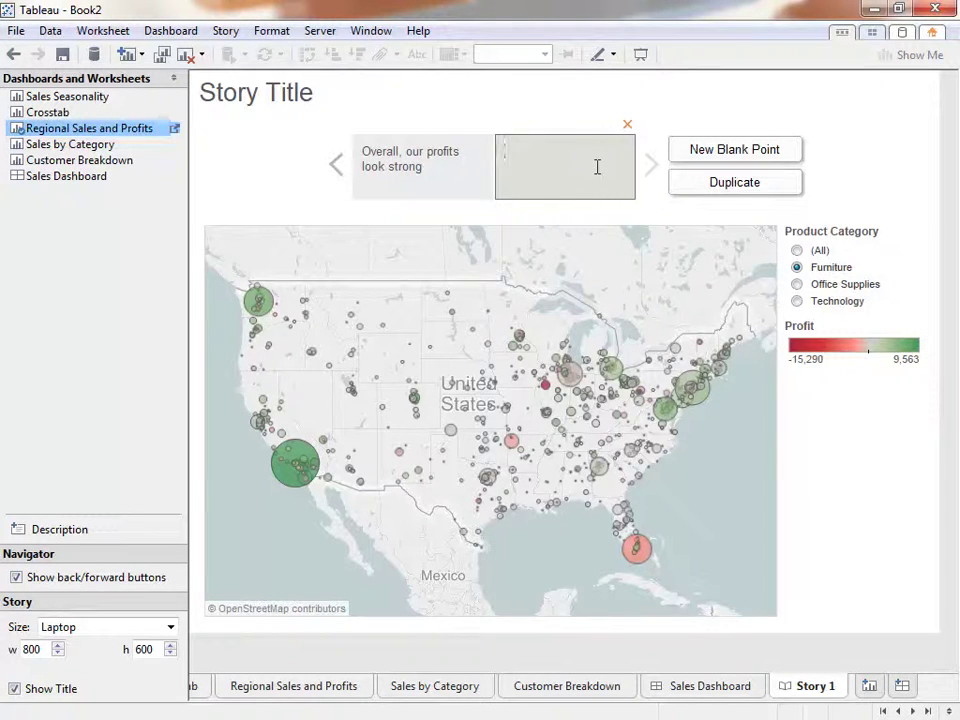
type("But not across all segments")
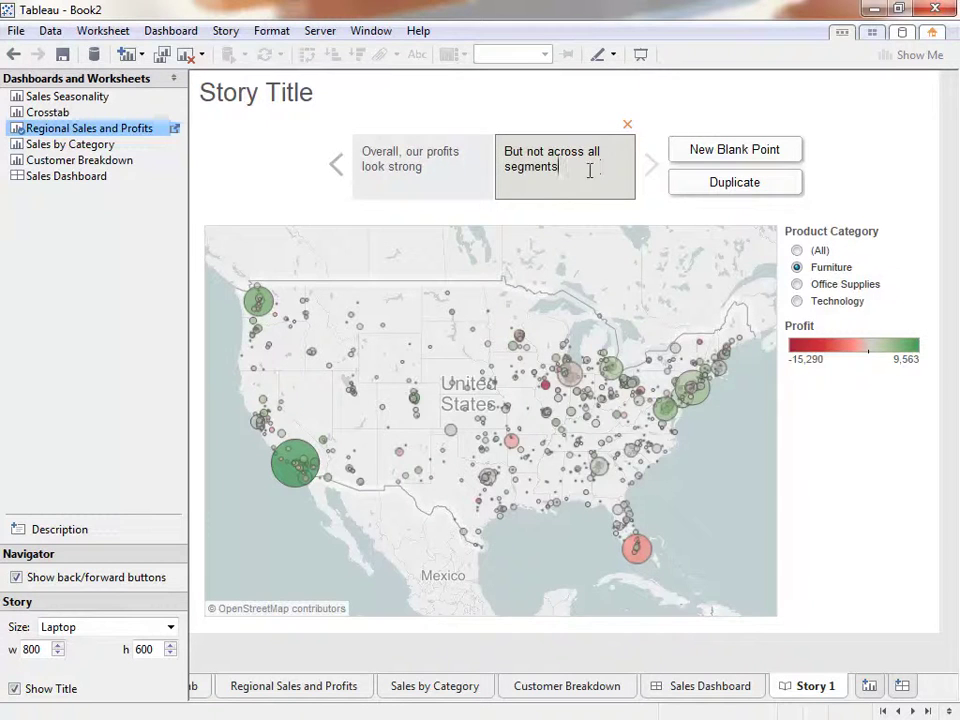
left_click_drag(71, 529, 426, 319)
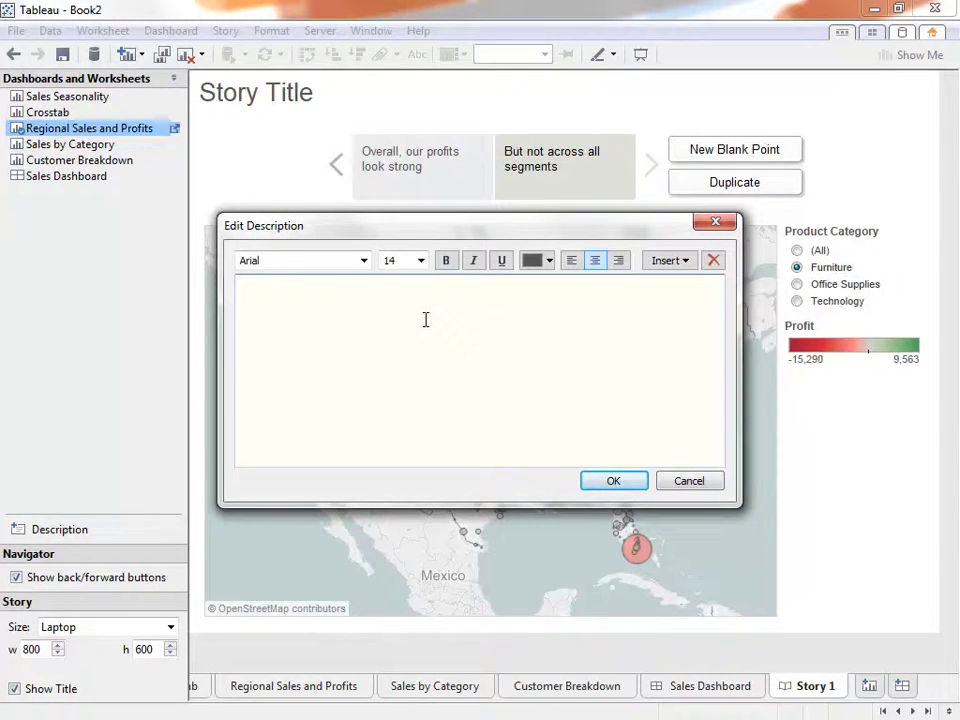
type("Furniture appears to have poor profitability in some areas")
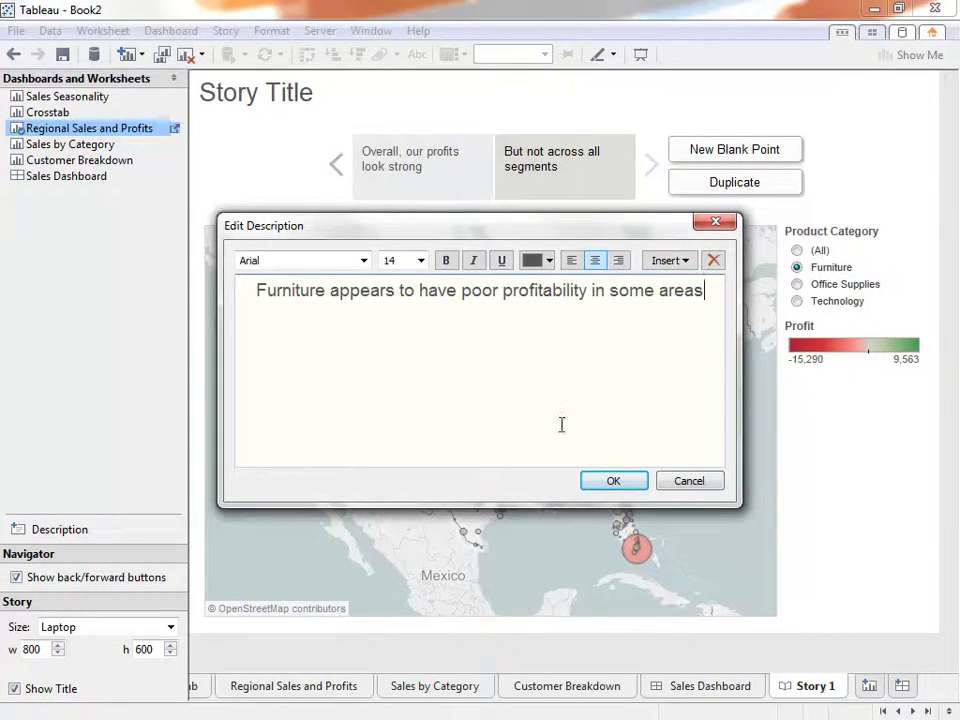
left_click(610, 488)
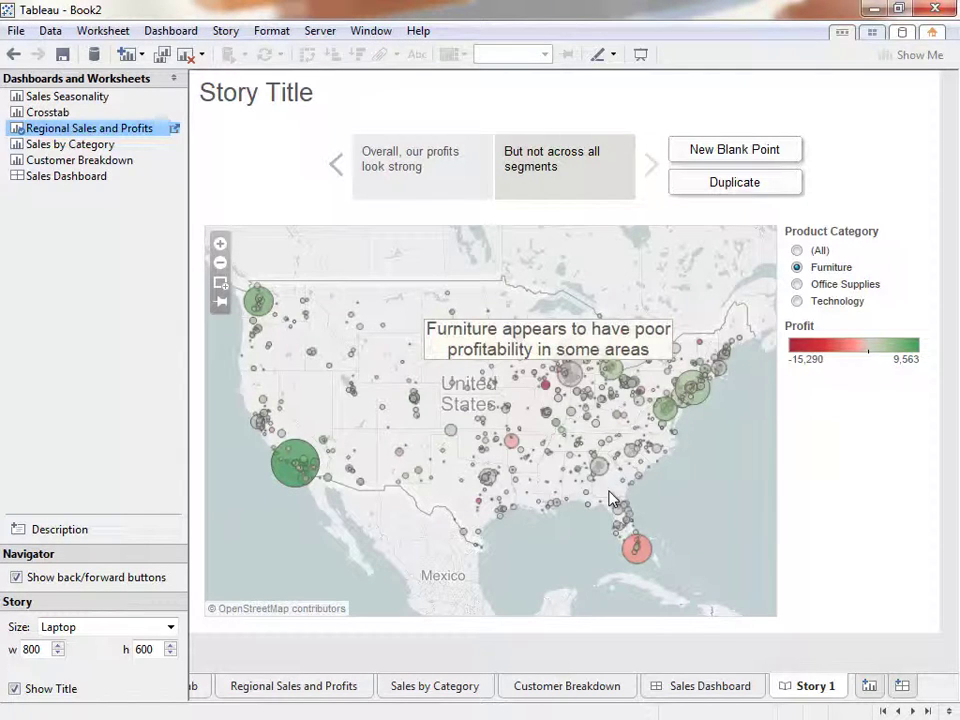
- Add a Sales by Category point 'Here's the biggest problem' with a Tables note, plus a Sales Dashboard point
double_click(105, 149)
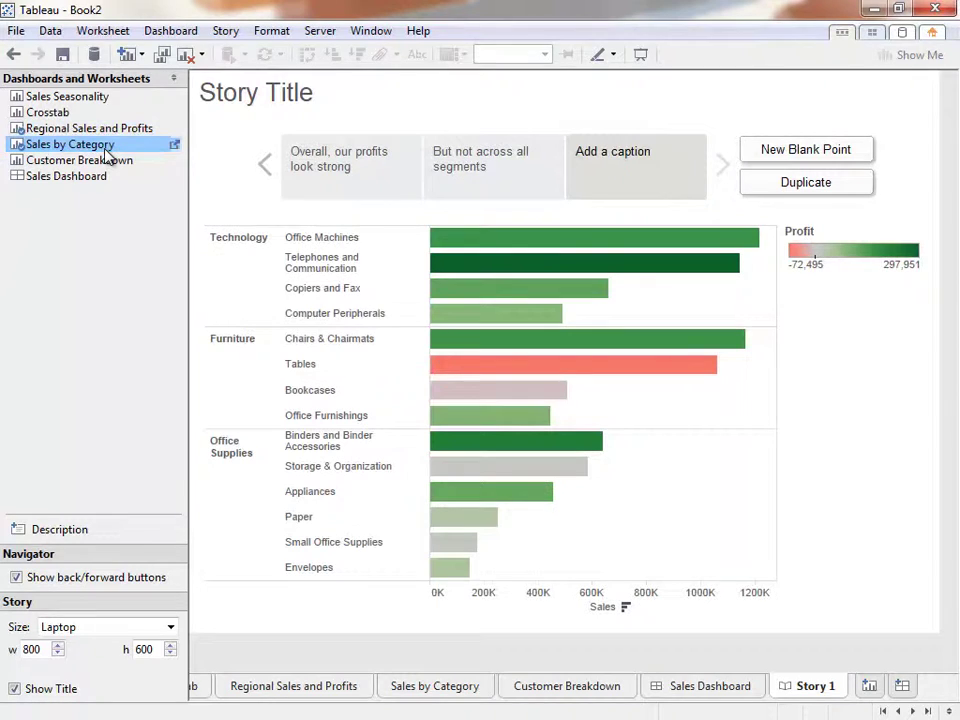
left_click(608, 180)
type("Here's the biggest problem")
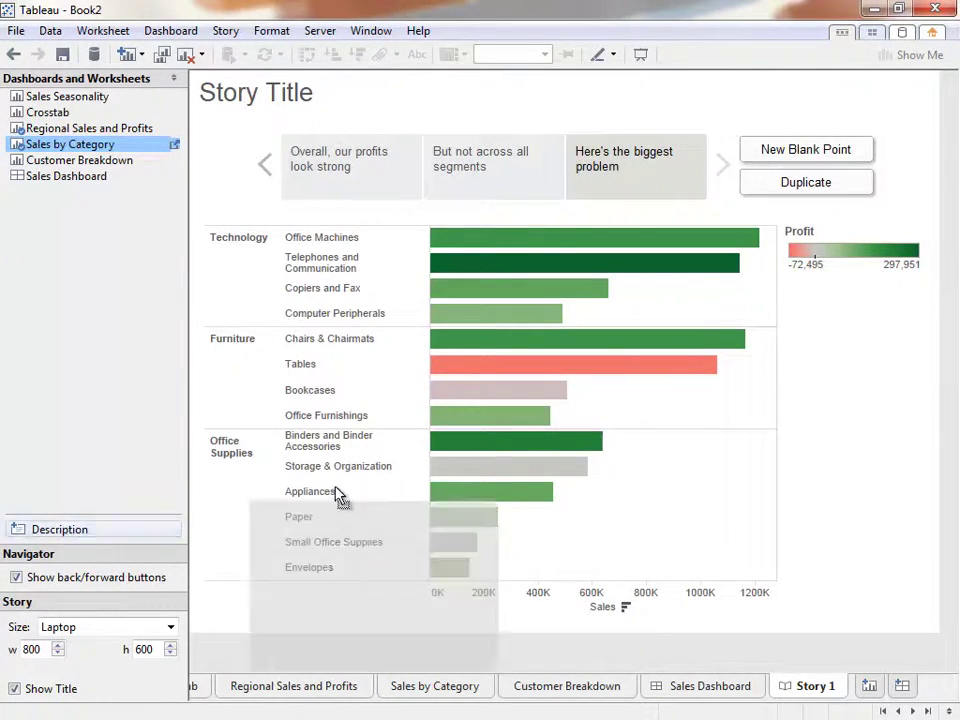
left_click(72, 532)
type("Tables are dragging down Furniture's profits")
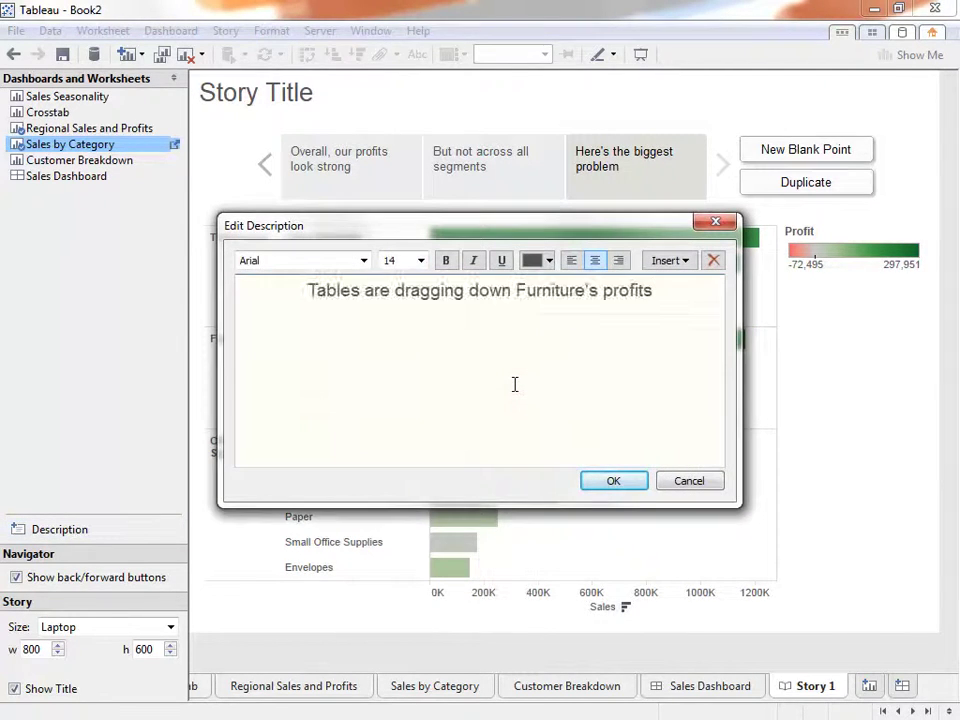
left_click(620, 481)
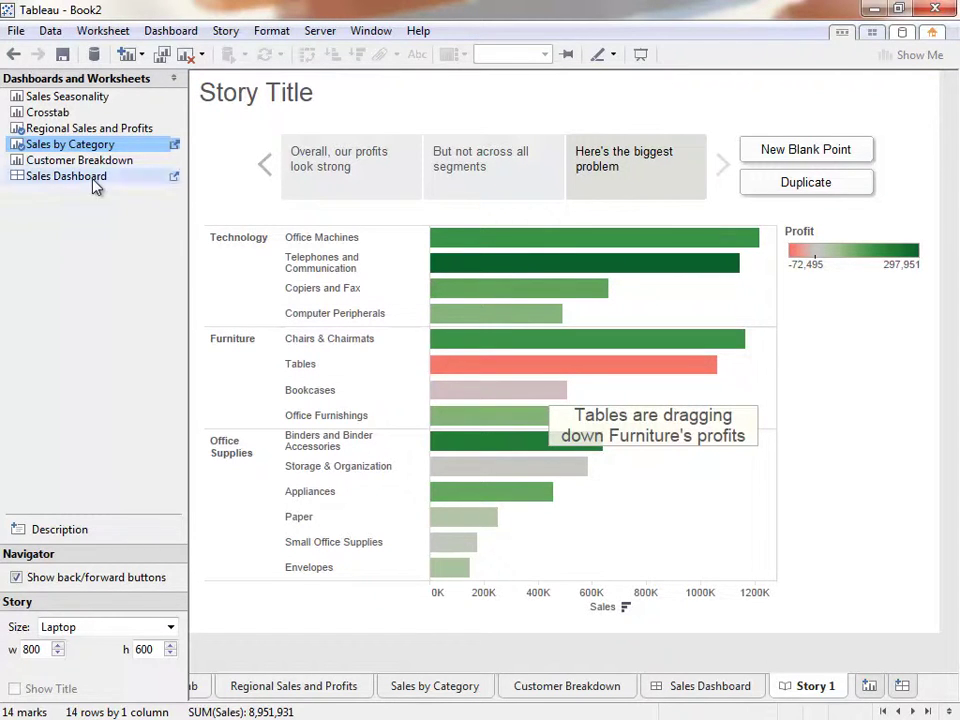
left_click_drag(90, 180, 786, 182)
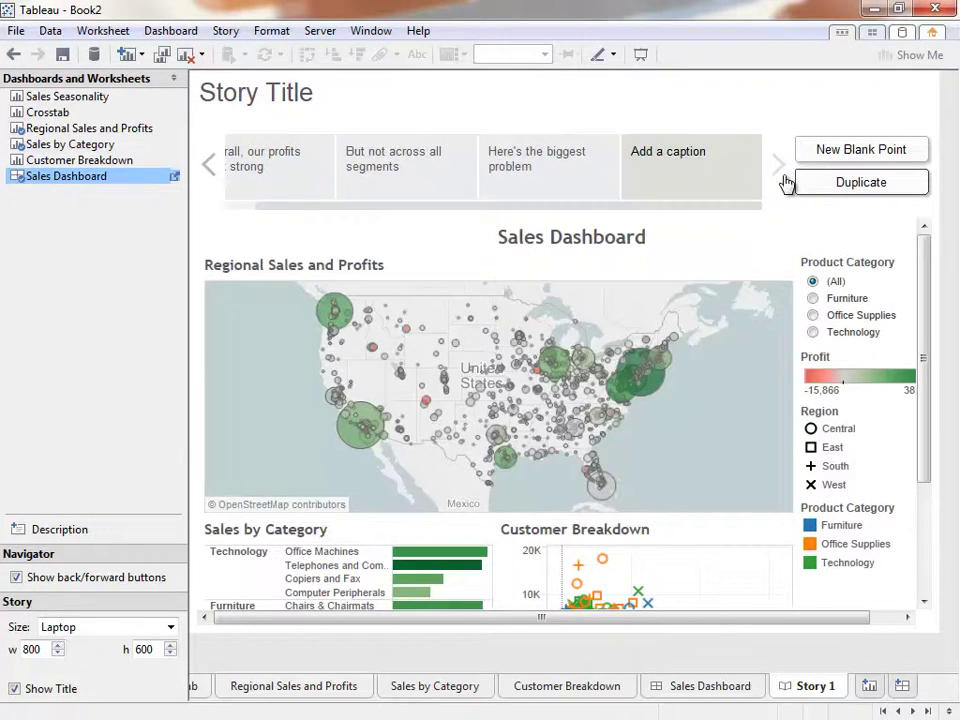
- Fit Sales Dashboard to Story 1 at 784 x 435, hide its title, and return to Story 1
left_click(174, 179)
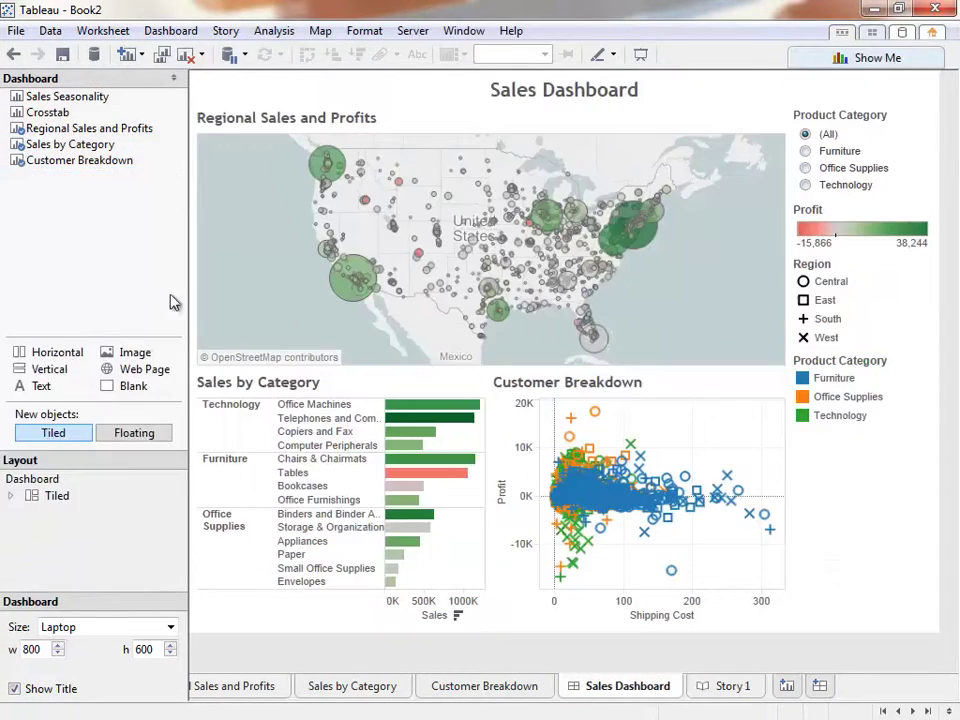
left_click(172, 627)
left_click(171, 610)
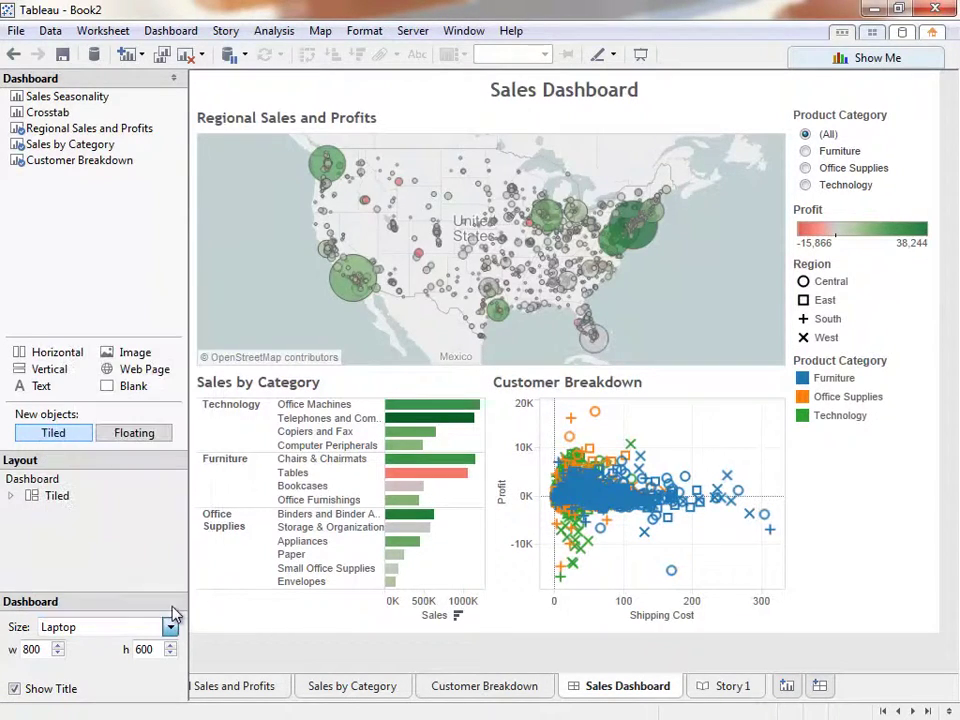
left_click(14, 688)
left_click(703, 689)
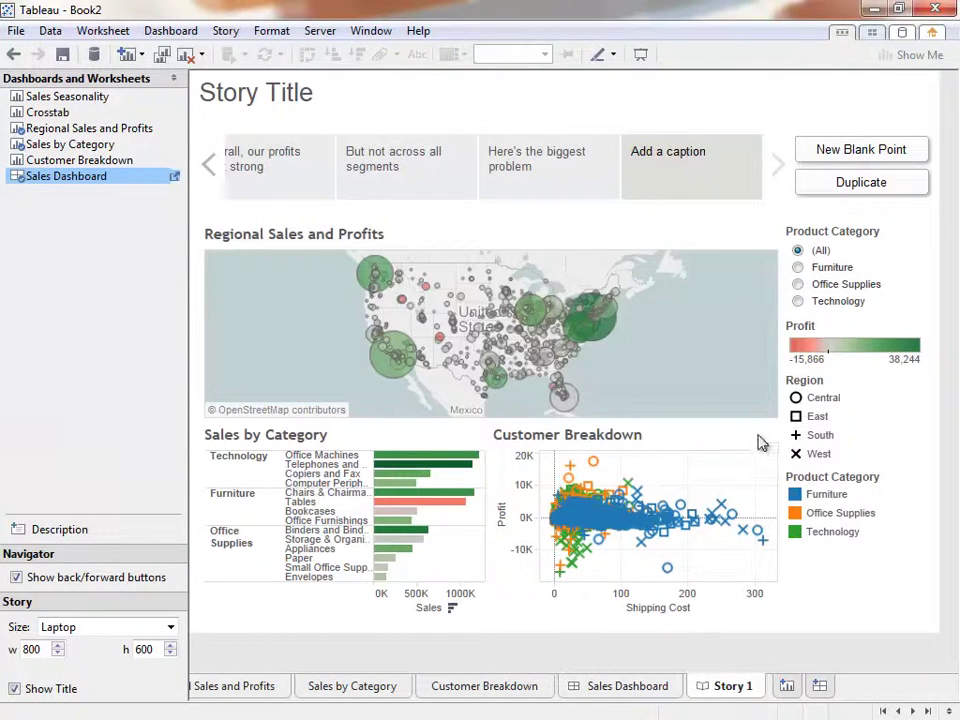
- Caption the dashboard point 'What's behind it? Next steps', filtered to Furniture with Tables highlighted
left_click(797, 267)
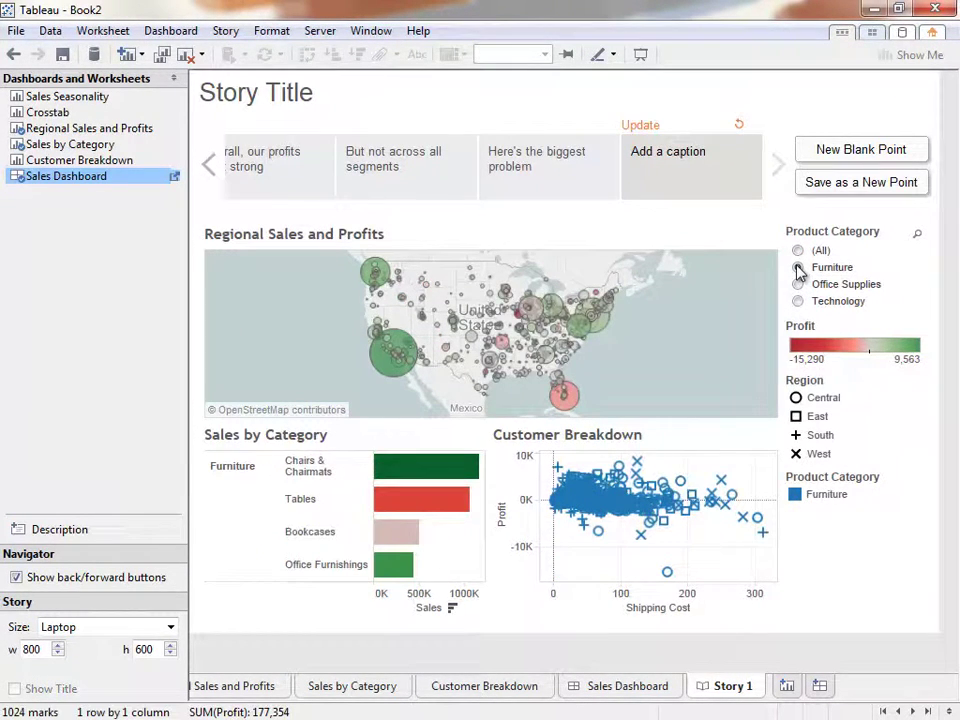
double_click(707, 167)
type("What's behind it? Next steps")
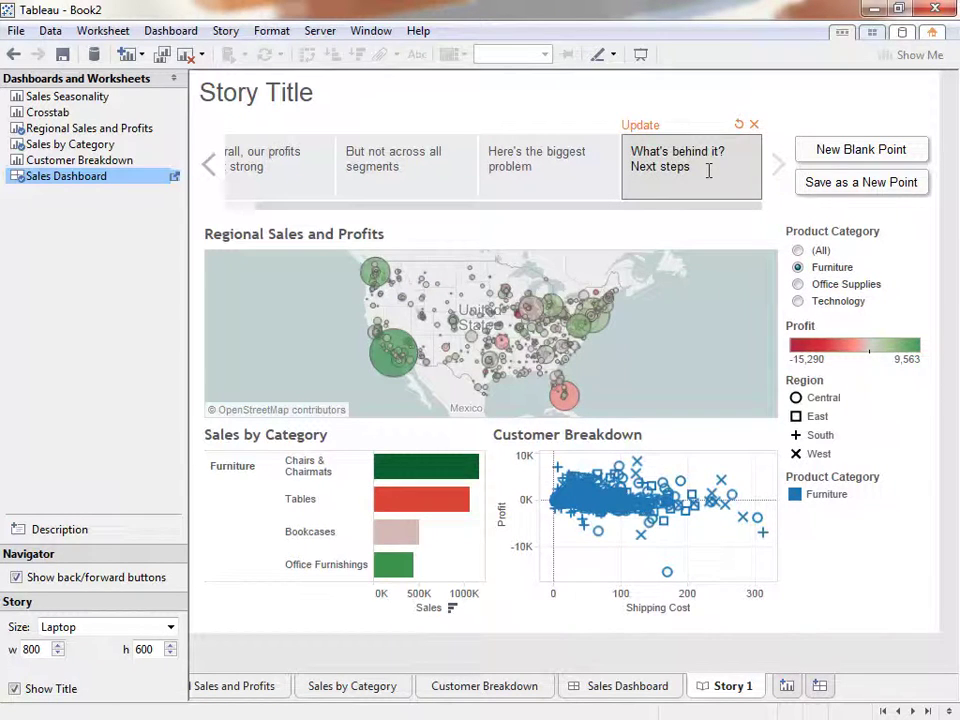
left_click(435, 506)
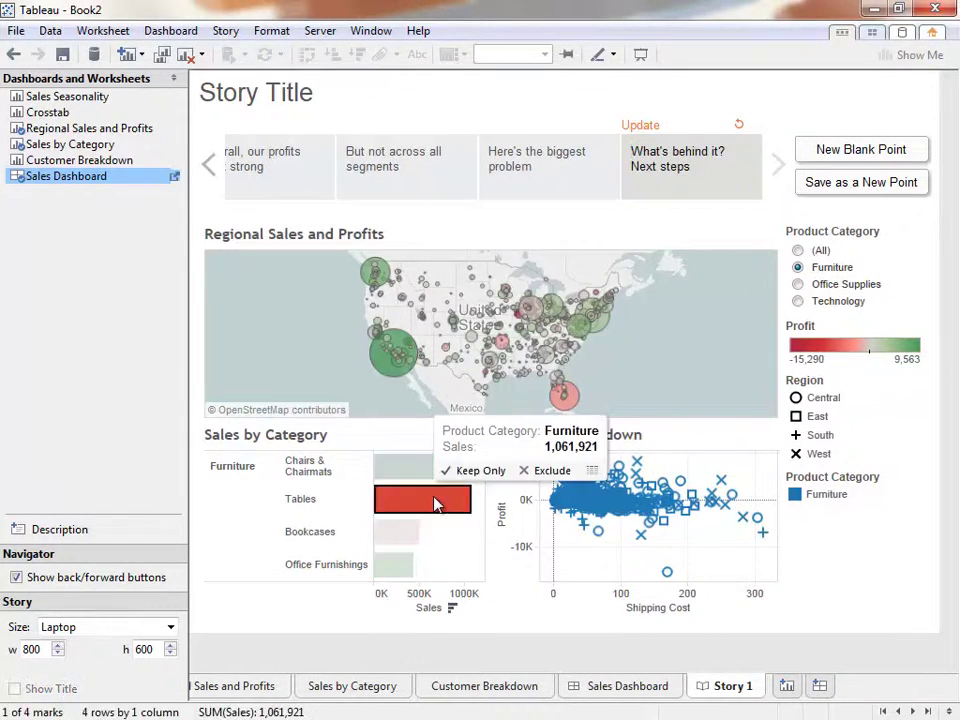
left_click(641, 126)
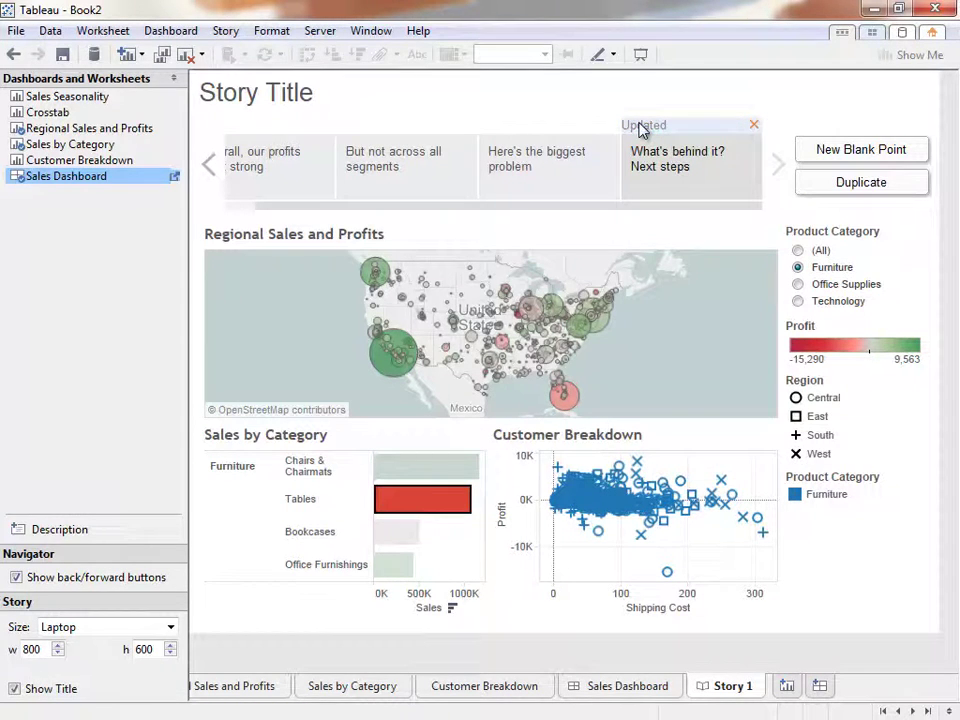
- Review each of the four story points in turn
left_click(309, 164)
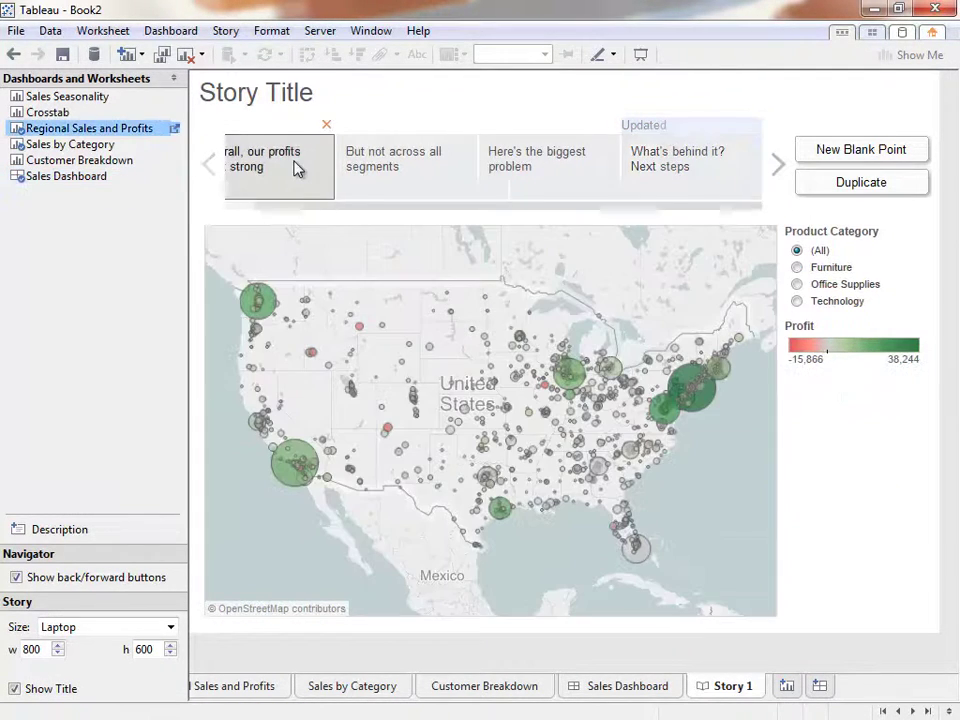
left_click(397, 162)
left_click(570, 165)
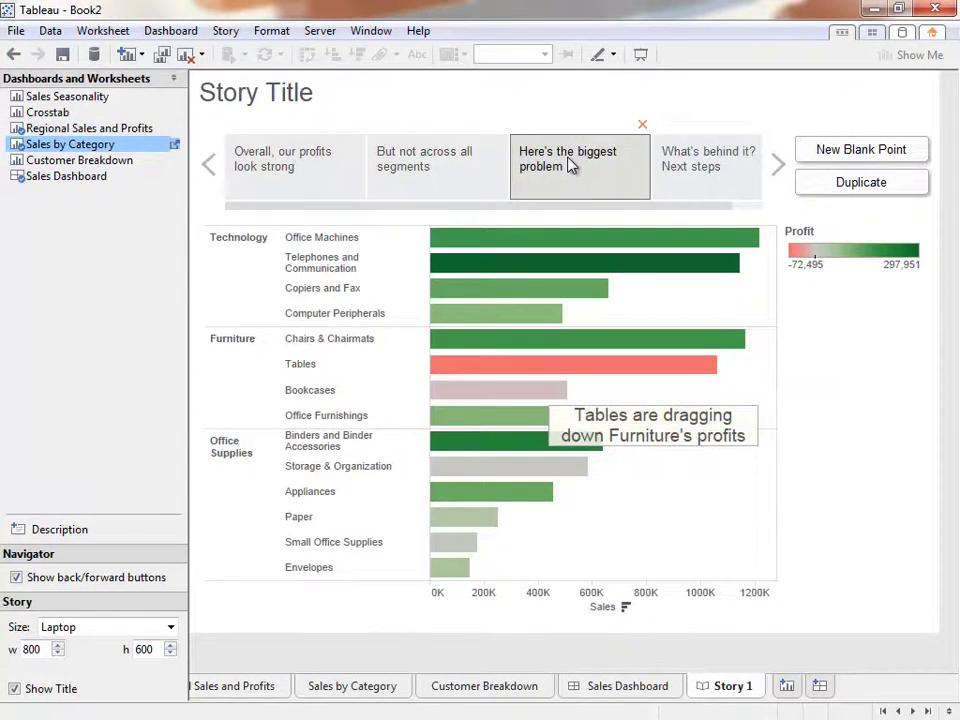
left_click(701, 184)
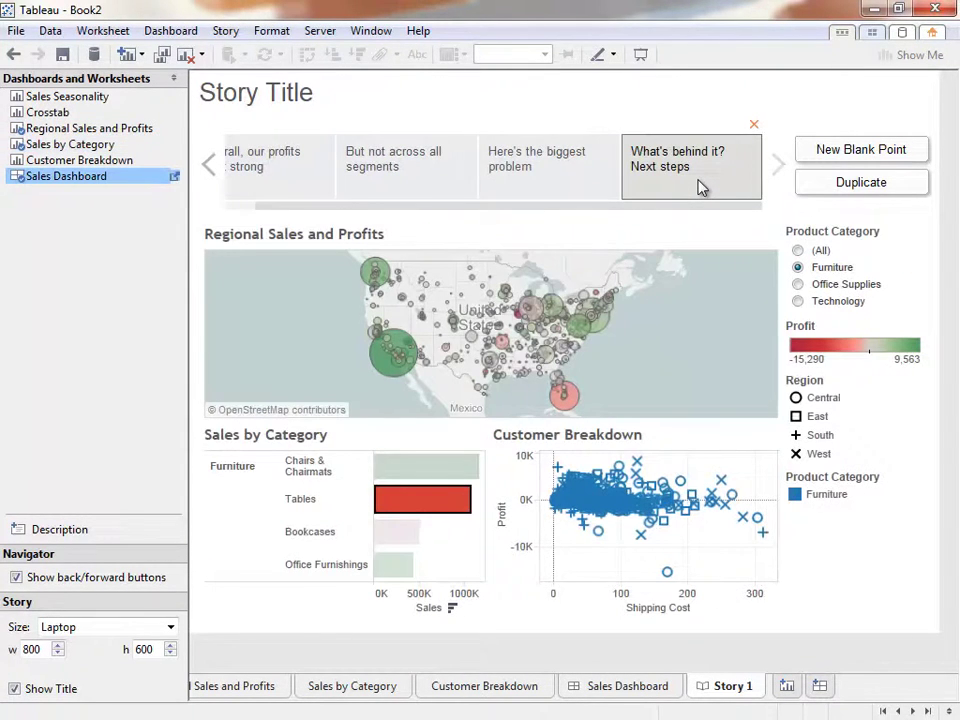
- Retitle the story 'Profitability: The Whole Story'
double_click(331, 114)
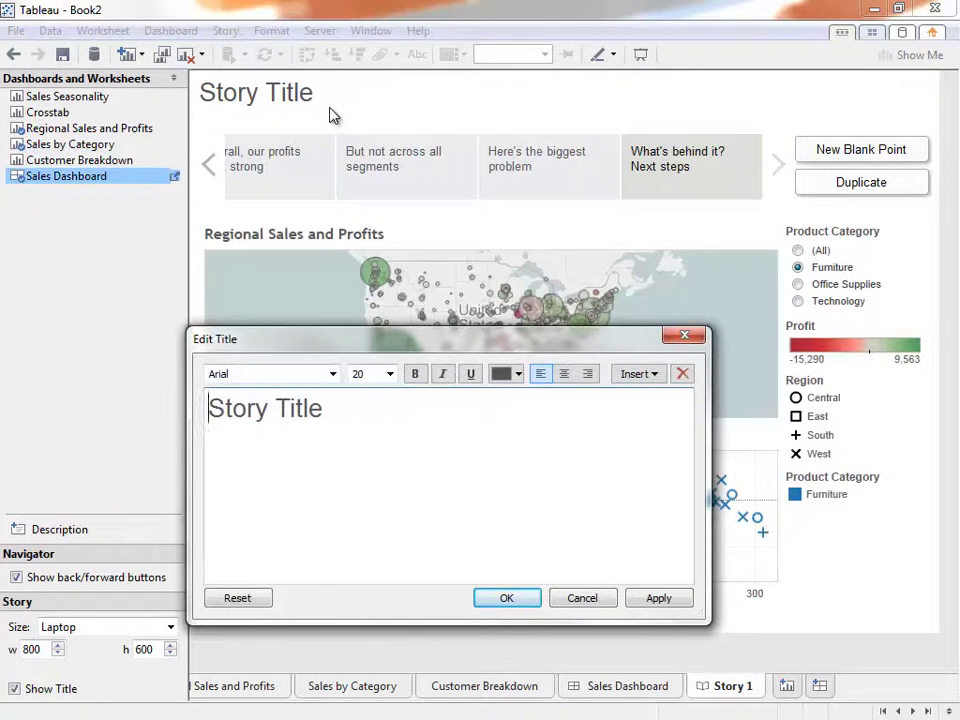
key("ctrl+a")
type("Profitability: The Whole Story")
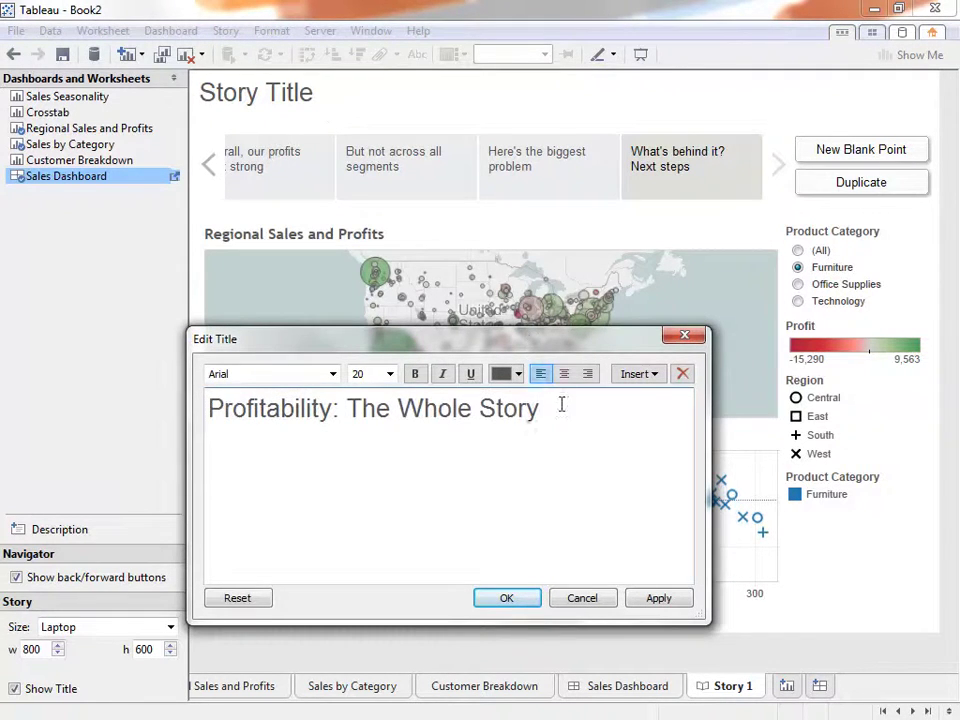
left_click(517, 600)
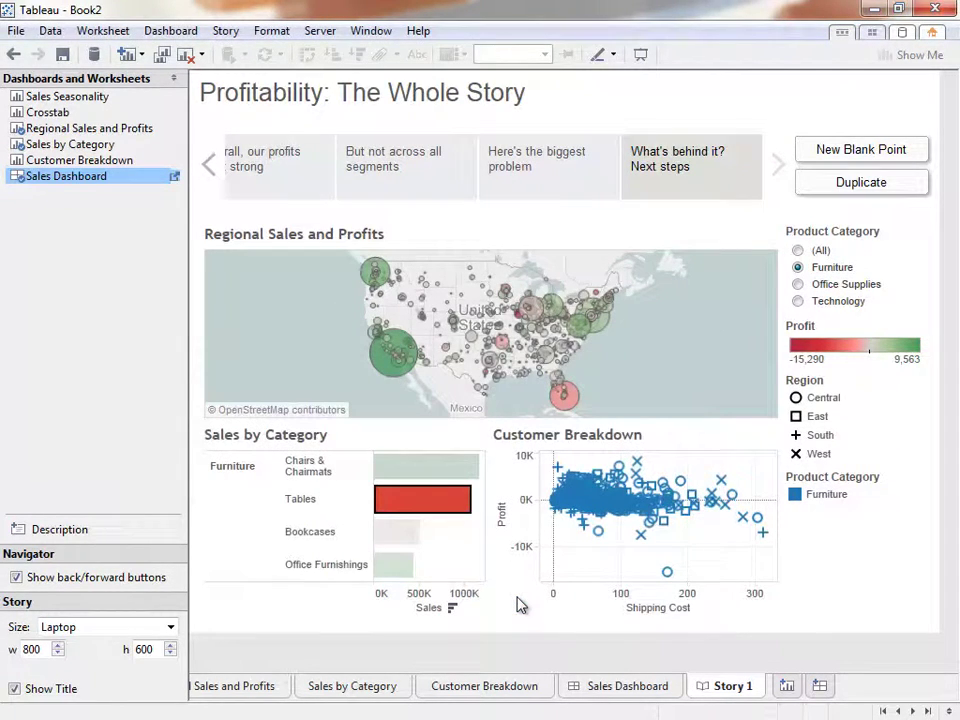